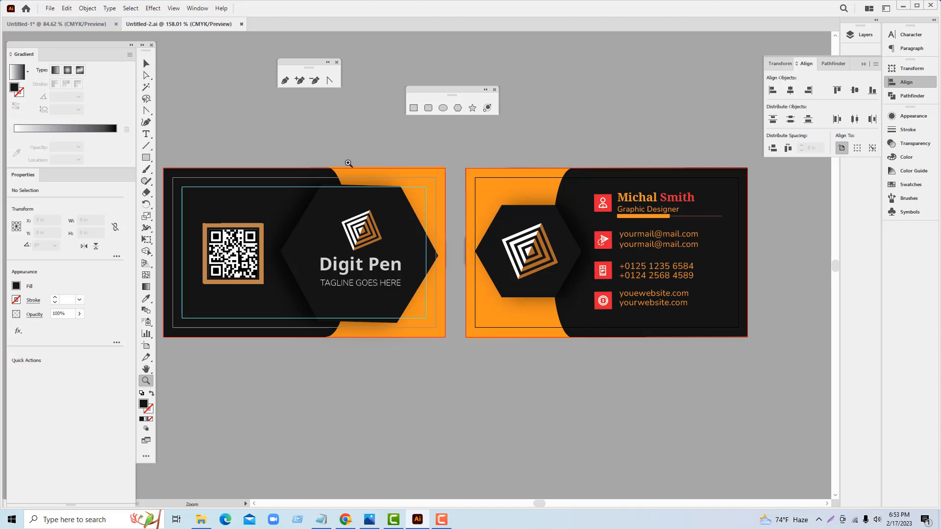
Step: Start a new print document measured in inches, 3.5 in wide and 2 in high
click(50, 8)
click(59, 18)
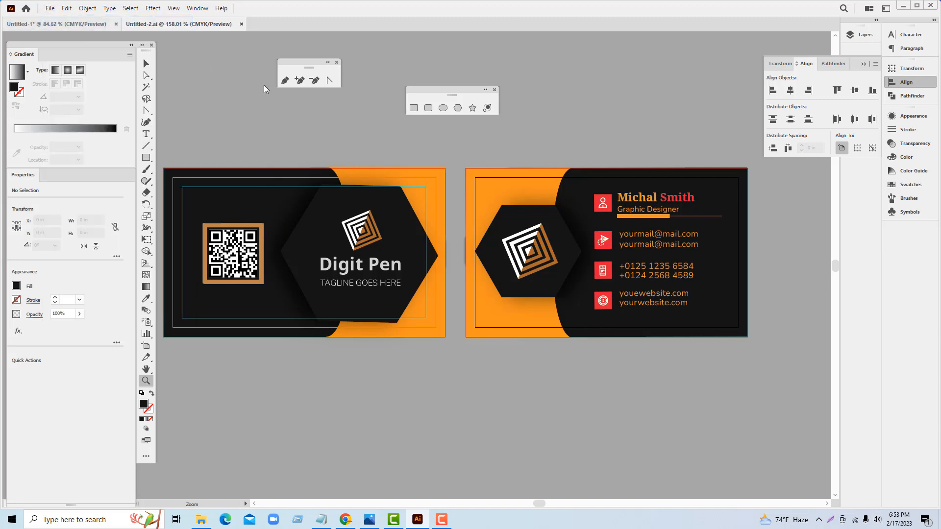
click(271, 94)
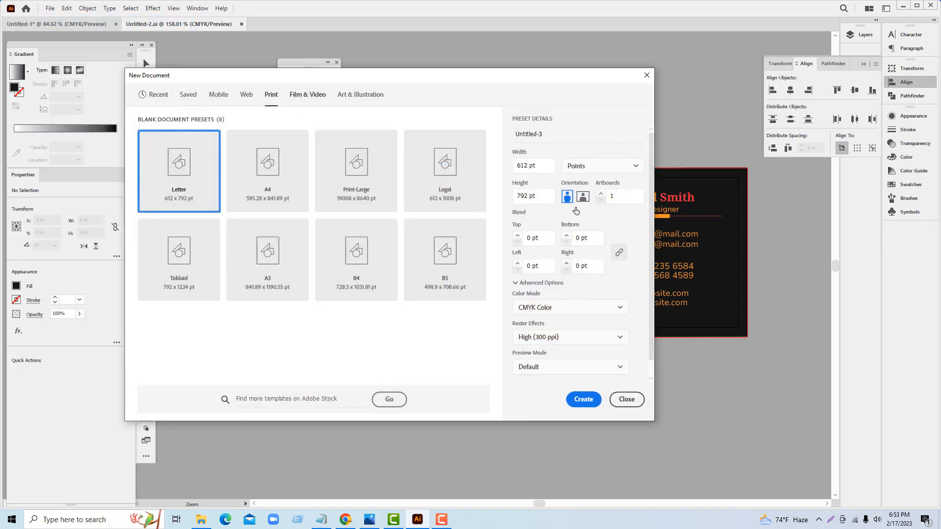
click(574, 167)
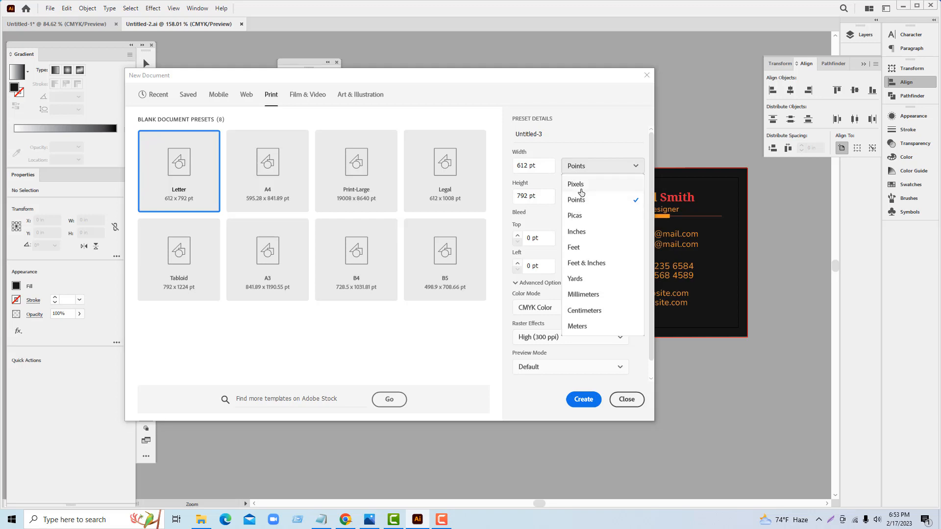
click(581, 232)
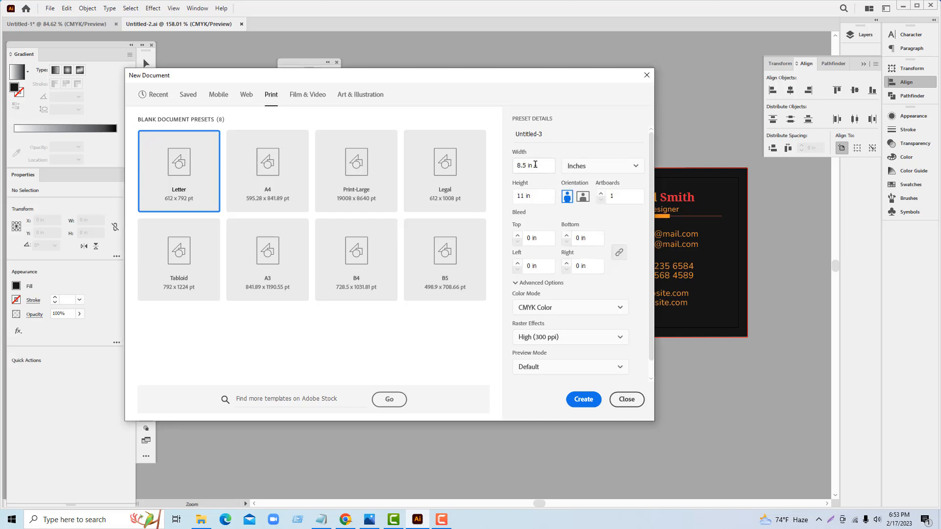
drag(535, 164, 489, 165)
text(3.5)
click(516, 197)
click(535, 195)
text(2)
Step: Create the document with landscape orientation, two artboards and a bleed around each artboard
click(582, 196)
click(602, 195)
click(601, 194)
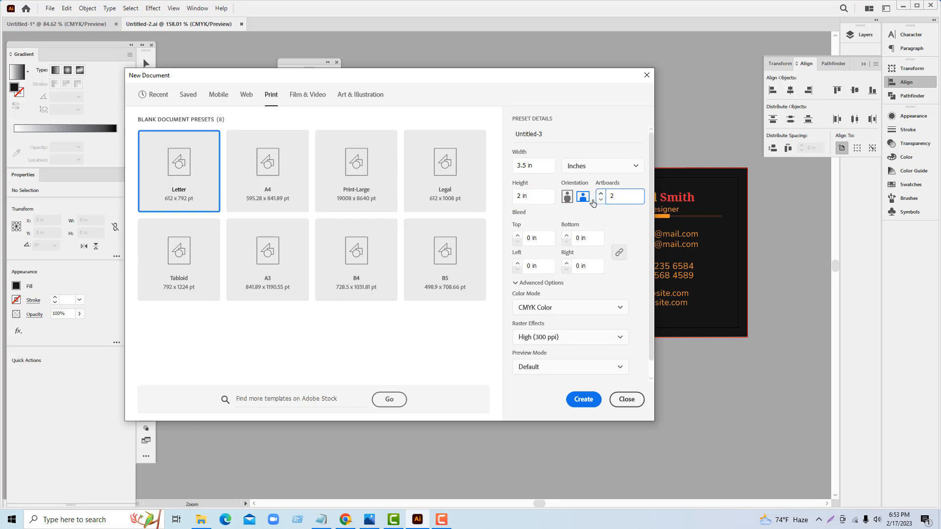
click(517, 235)
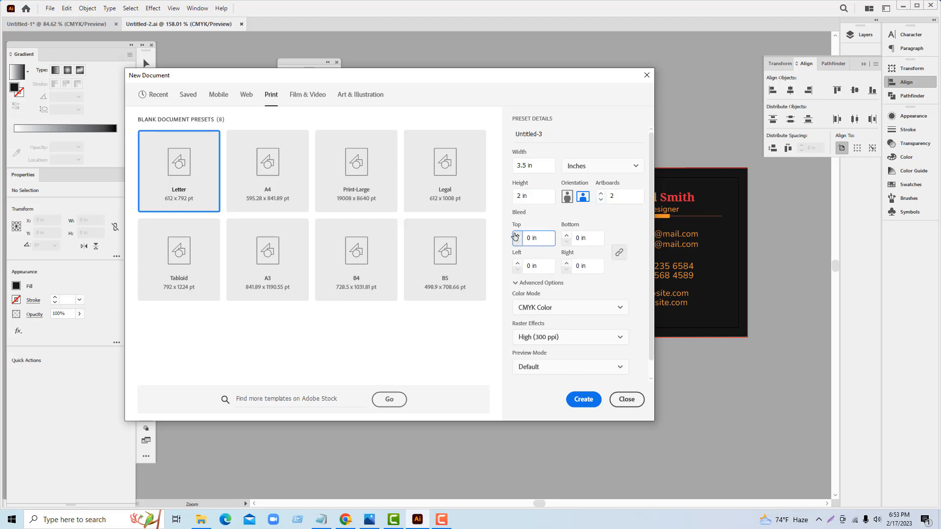
click(584, 400)
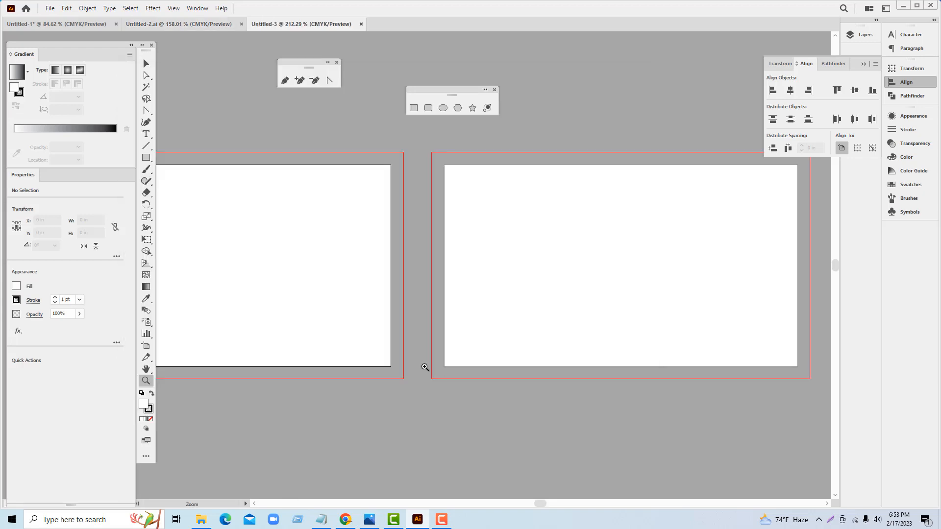
Step: Draw a 3.75 × 2.25 in rectangle covering the first artboard out to its bleed edge
alt+click(383, 295)
alt+click(384, 292)
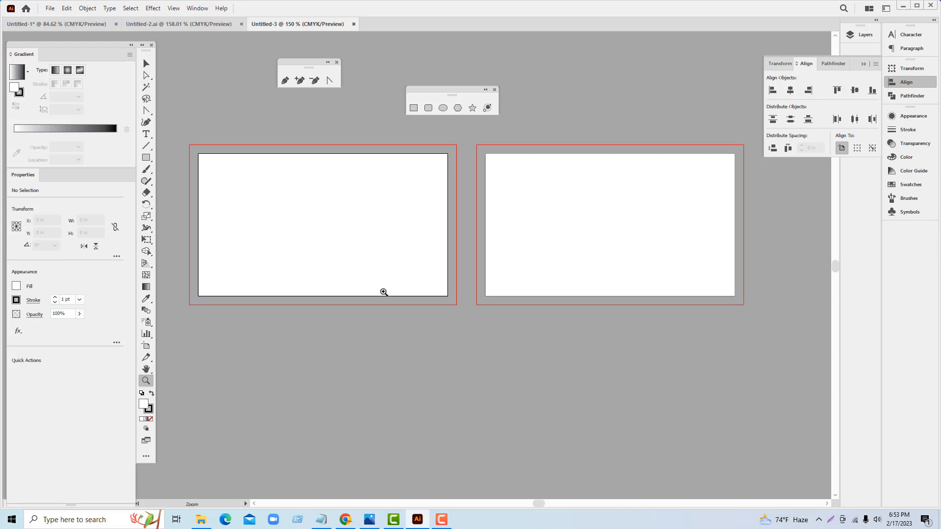
click(146, 64)
click(146, 158)
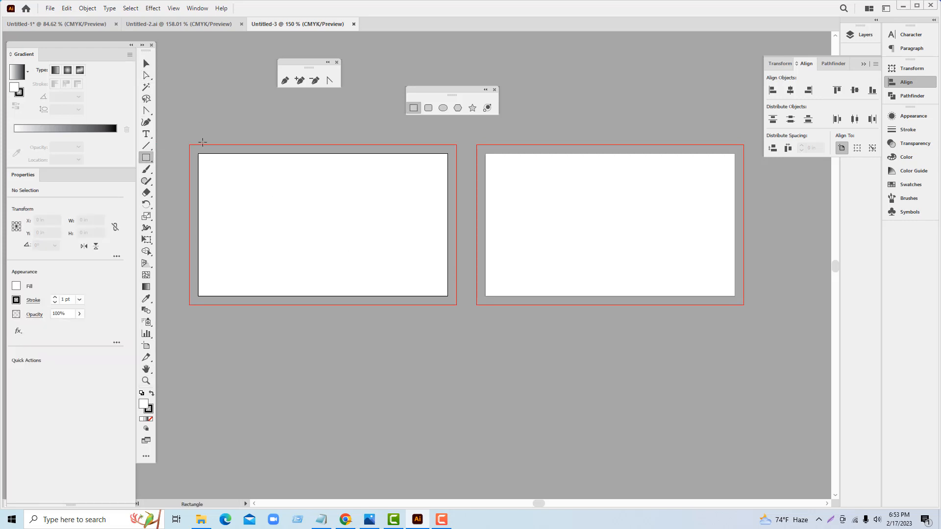
drag(191, 143, 456, 305)
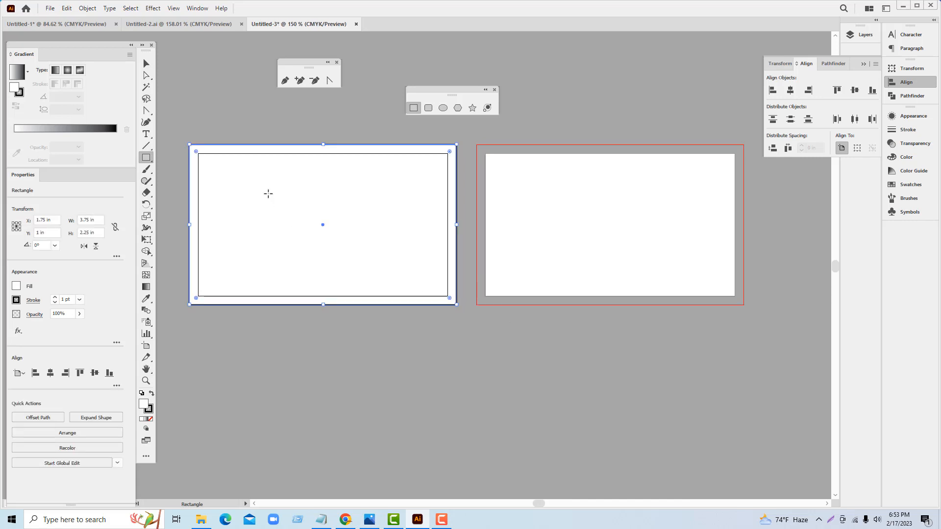
Step: Offset the first artboard's rectangle inward with an Offset Path value of -0.25 in and miter joins
click(96, 10)
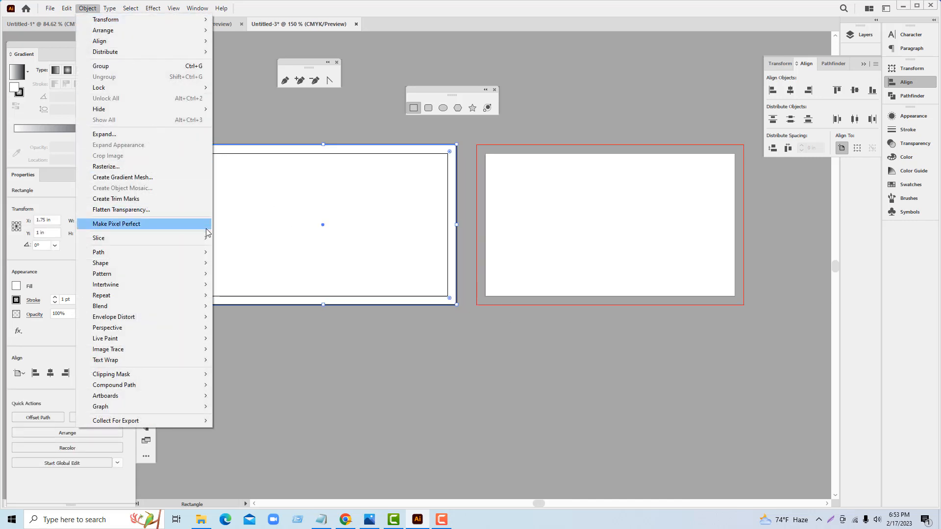
mouse_move(199, 251)
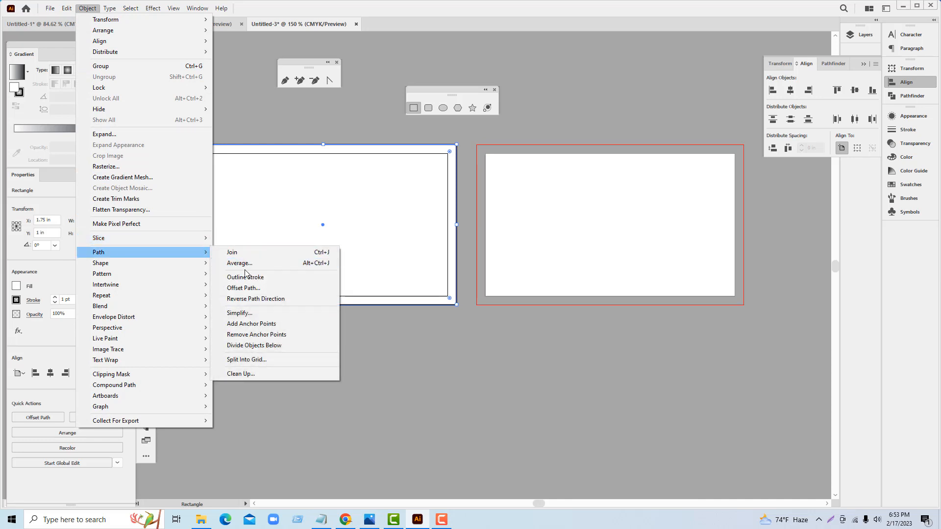
click(241, 288)
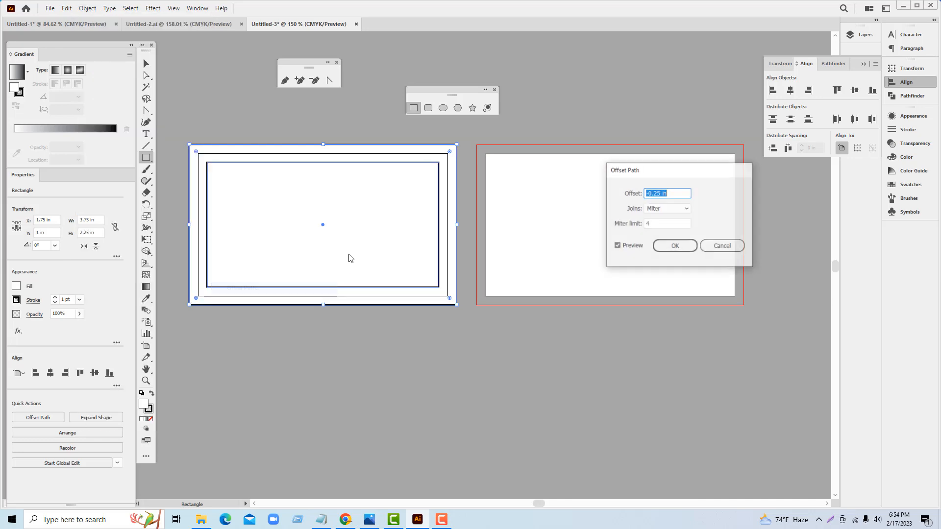
click(672, 248)
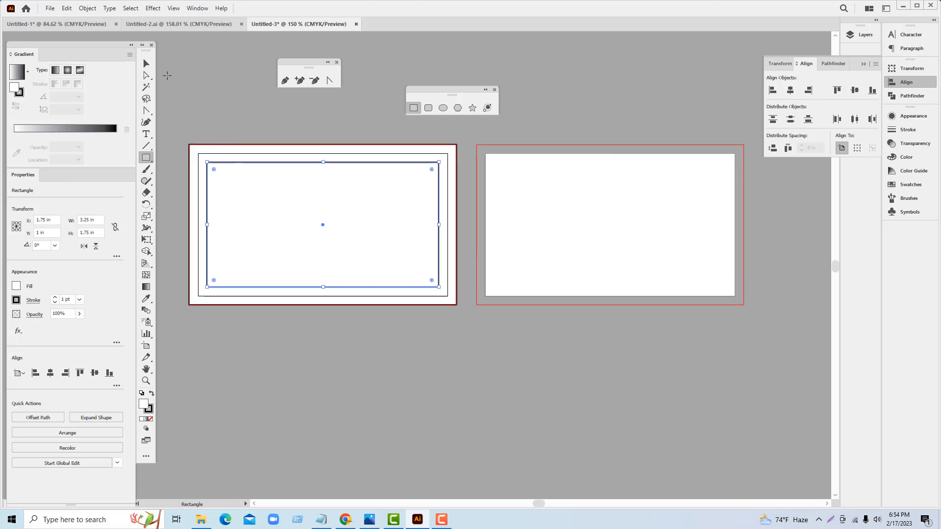
Step: Convert the inner rectangle on the first artboard to guides and delete the outer bleed-size rectangle
key(v)
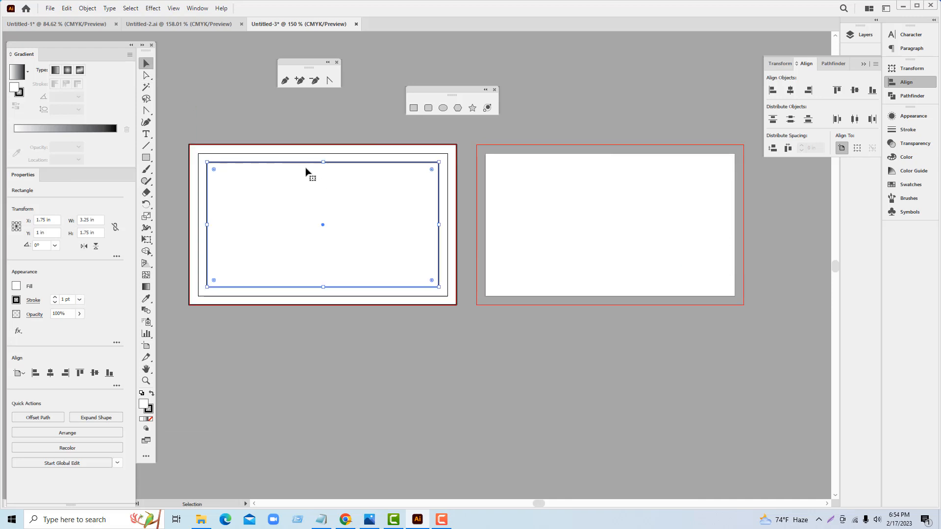
right_click(306, 169)
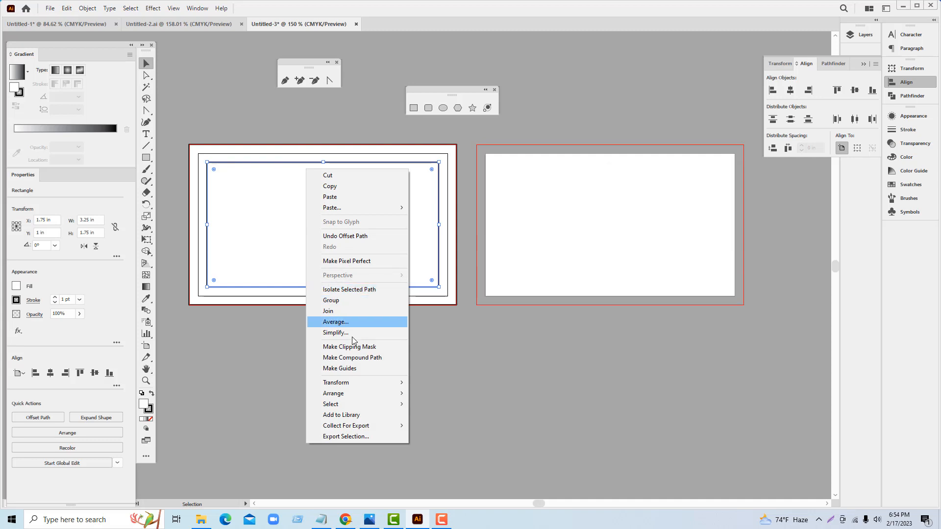
click(355, 368)
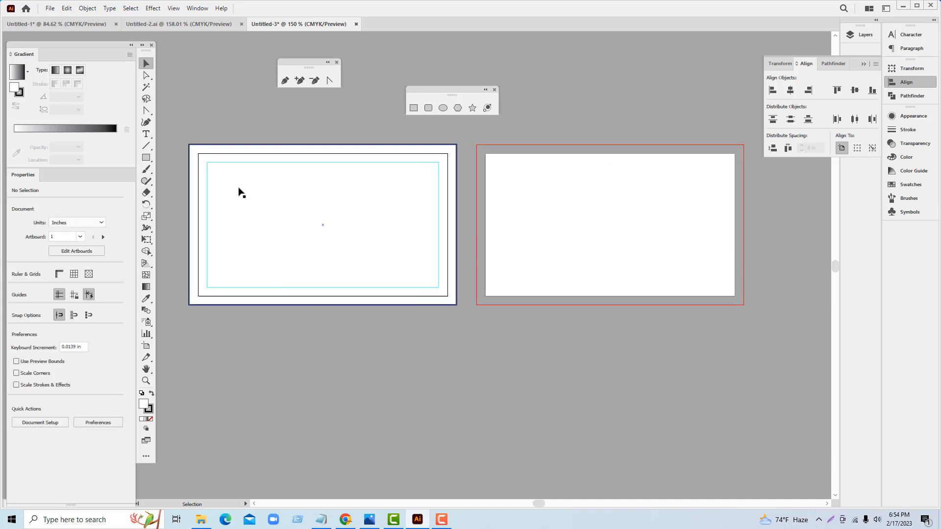
click(220, 154)
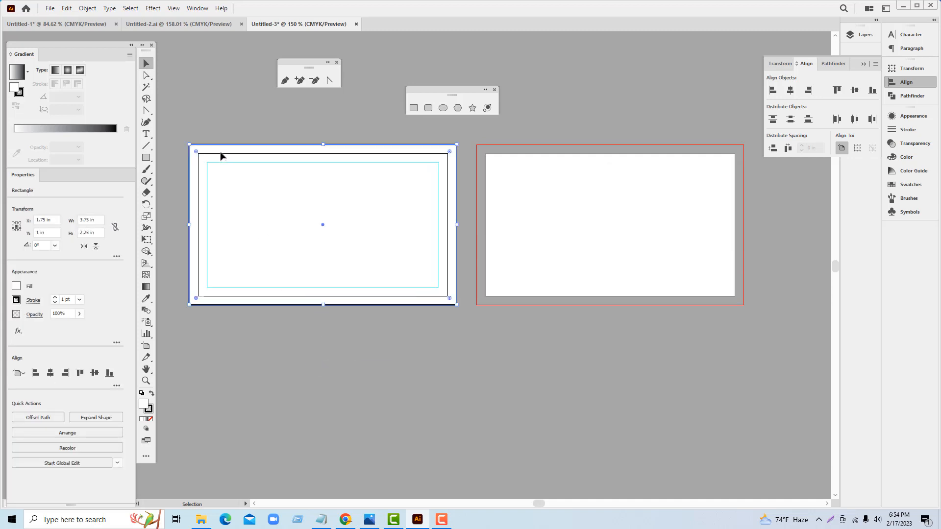
key(ctrl+shift+a)
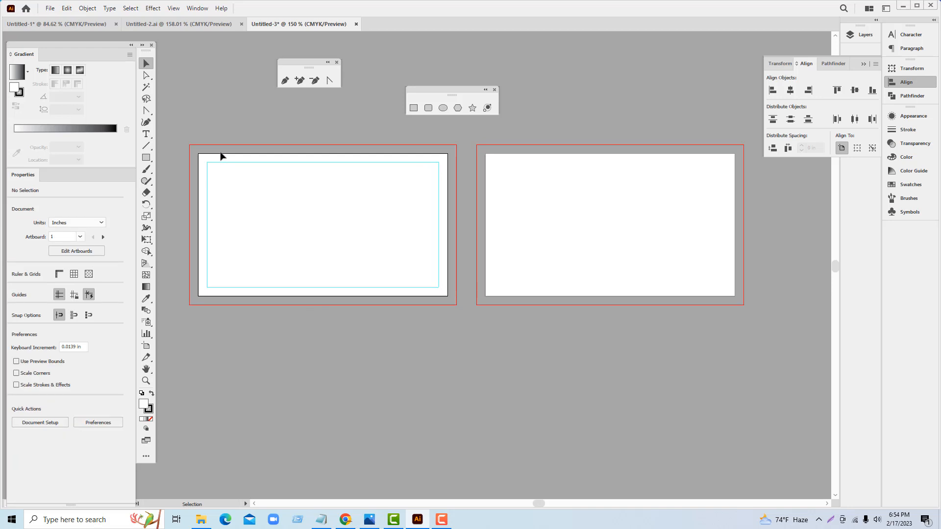
Step: Draw a 3.75 × 2.25 in rectangle over the second artboard, fitted to its bleed edges
click(413, 108)
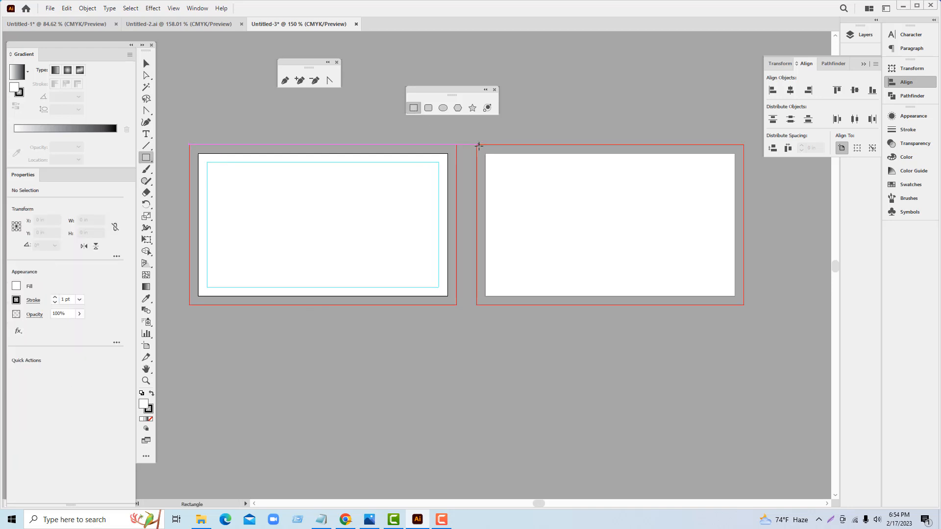
drag(479, 146, 743, 305)
drag(479, 225, 476, 224)
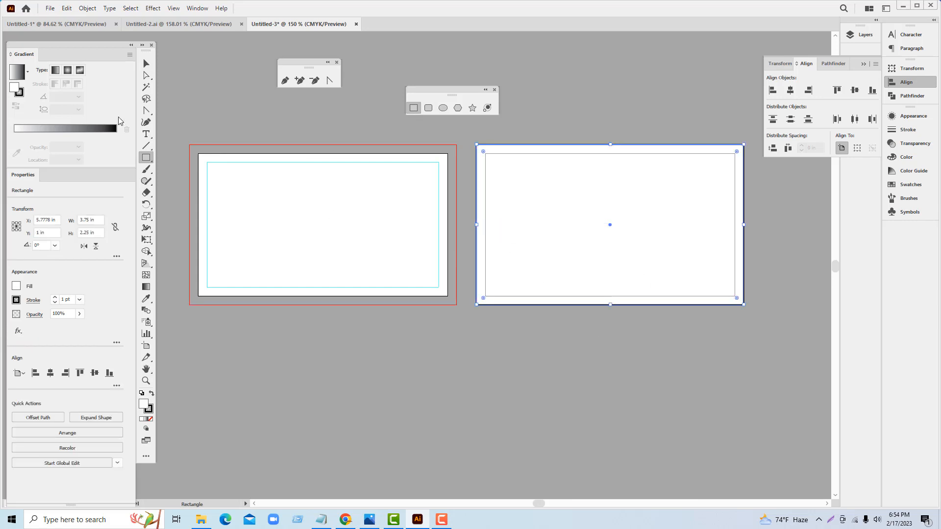
Step: Offset the second artboard's rectangle inward with an Offset Path value of -0.25 in and miter joins
click(146, 63)
click(578, 357)
click(597, 252)
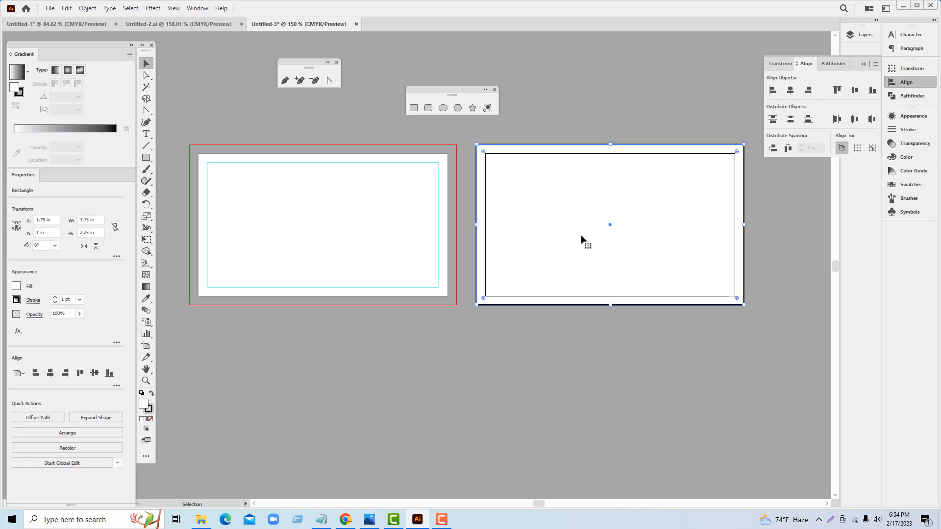
right_click(581, 235)
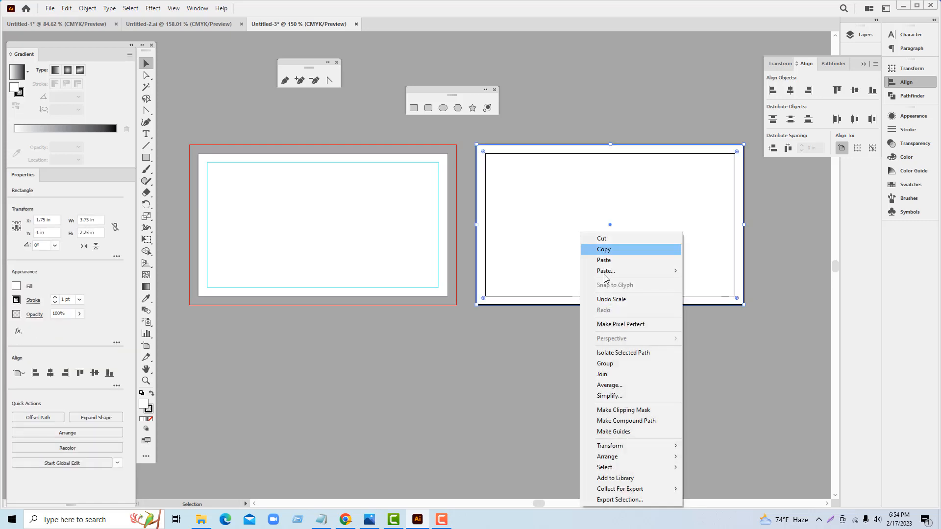
click(545, 240)
click(87, 8)
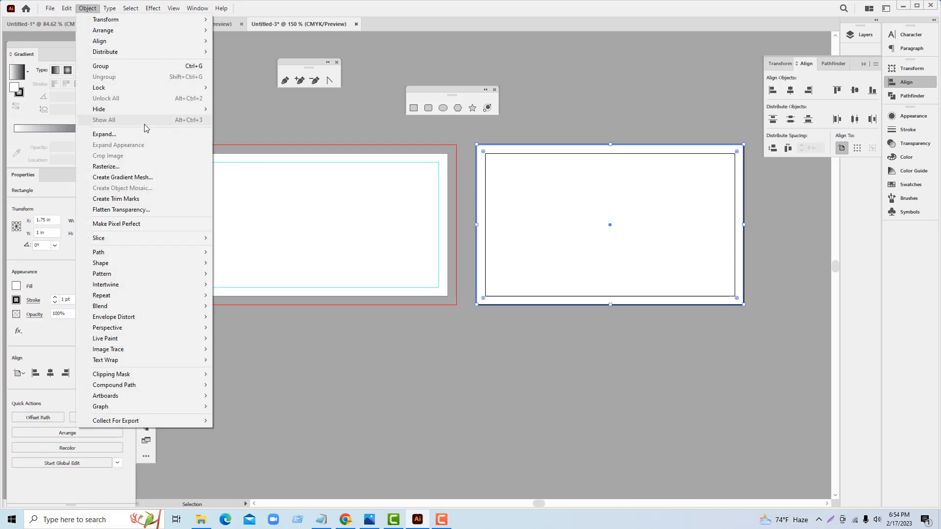
mouse_move(190, 254)
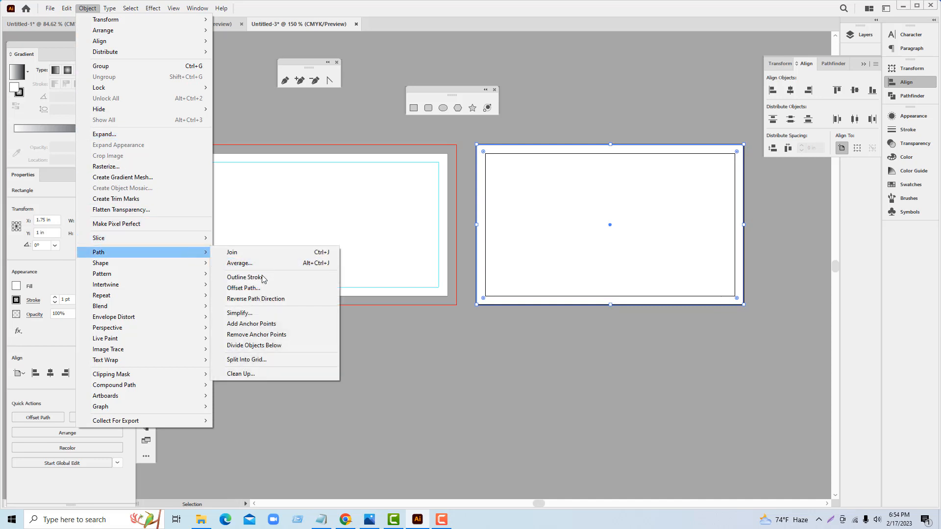
click(250, 289)
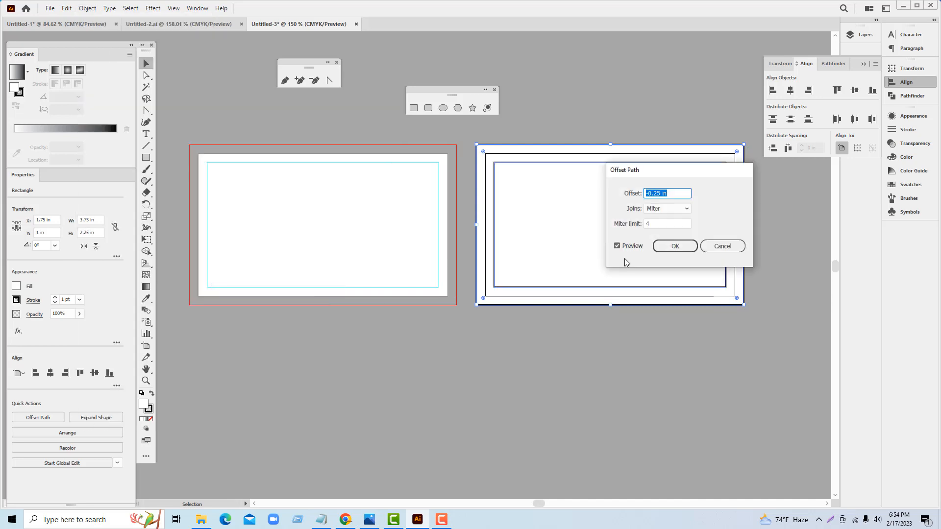
click(674, 246)
Step: Turn the inset rectangle on the second artboard into guides and remove its outer rectangle
right_click(570, 224)
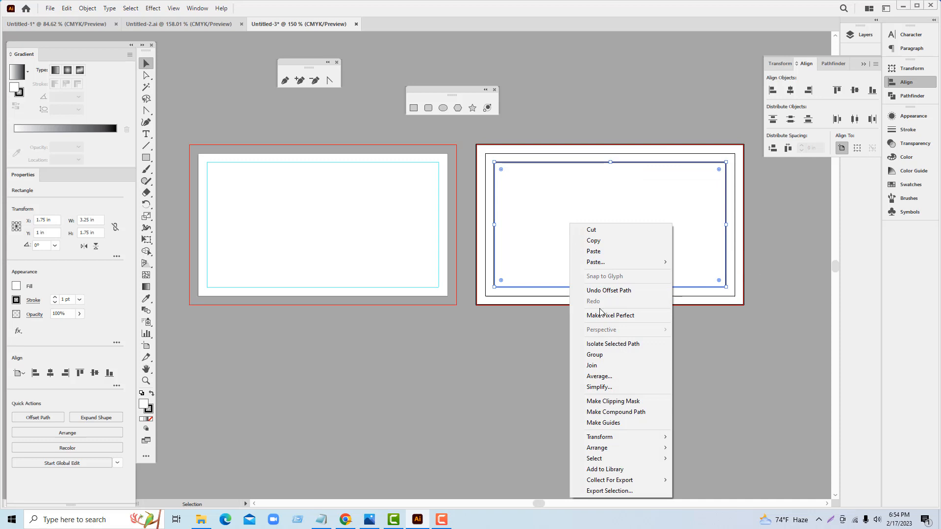
click(612, 424)
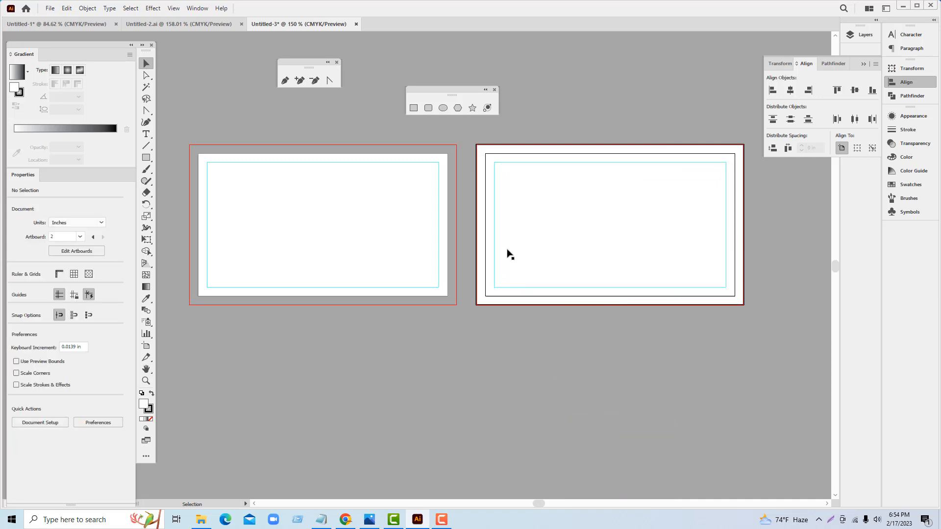
click(488, 174)
shift+click(486, 172)
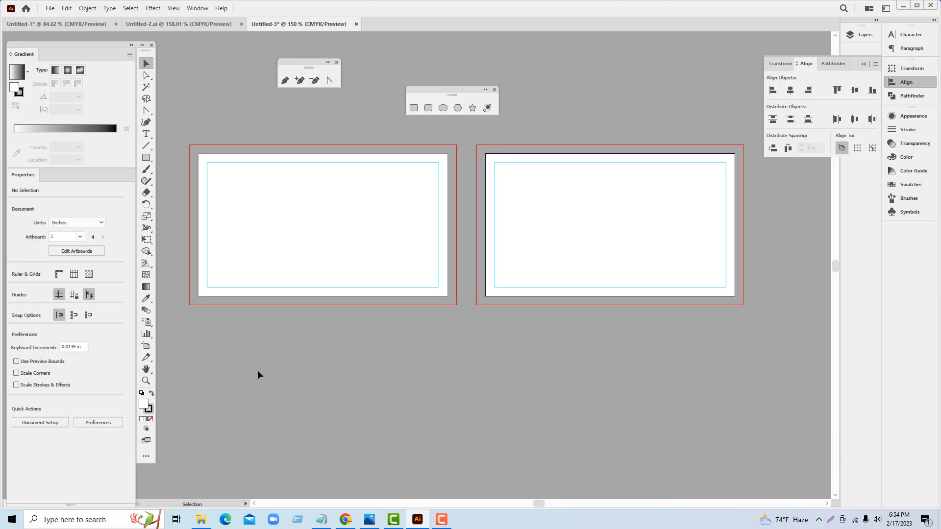
Step: In the Untitled-2.ai document, draw a black rectangle about 0.88 × 0.67 in below the first card
click(150, 25)
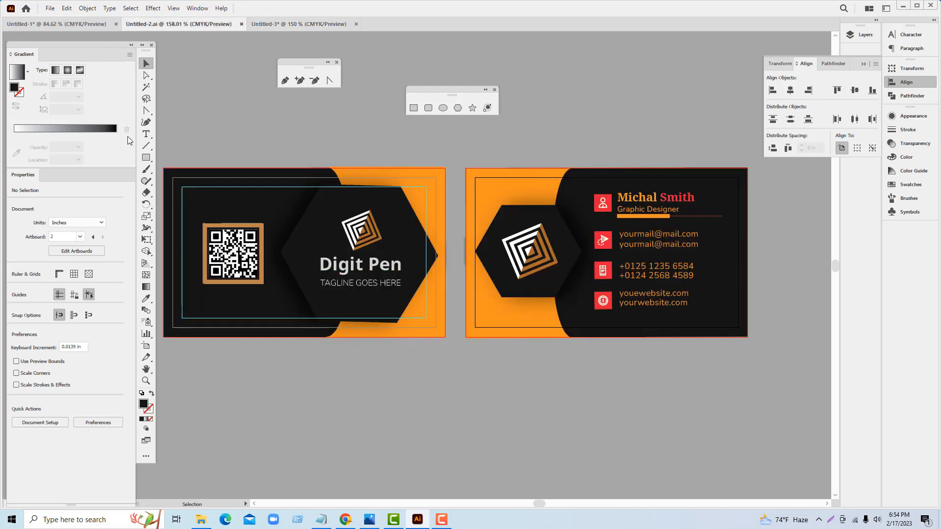
click(146, 157)
drag(255, 370, 321, 420)
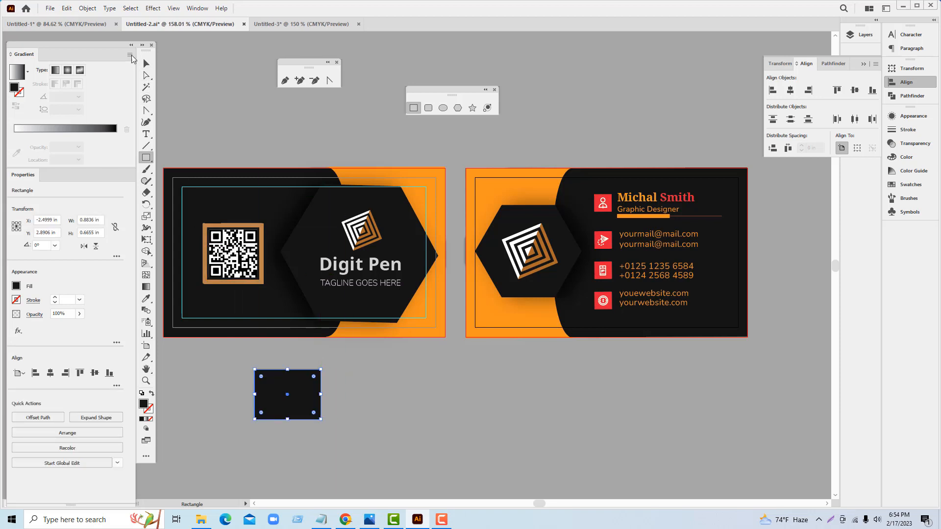
click(146, 63)
click(370, 418)
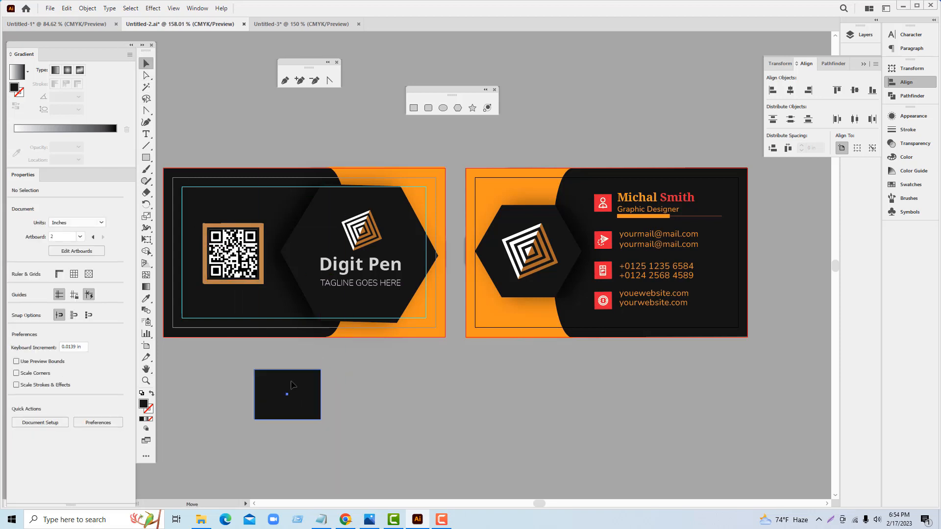
Step: Duplicate the black rectangle three times into an evenly spaced row below the cards and select the first one
drag(301, 405, 339, 391)
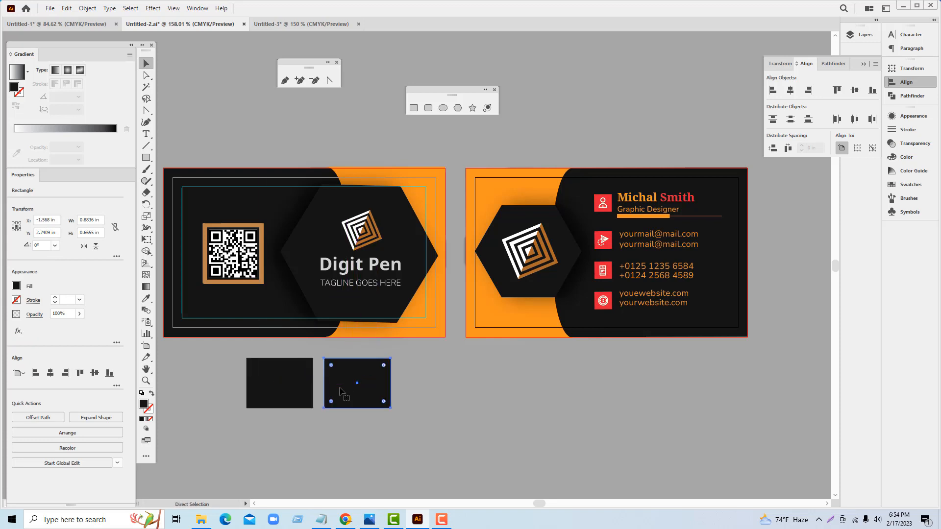
key(ctrl+d)
key(ctrl+d)
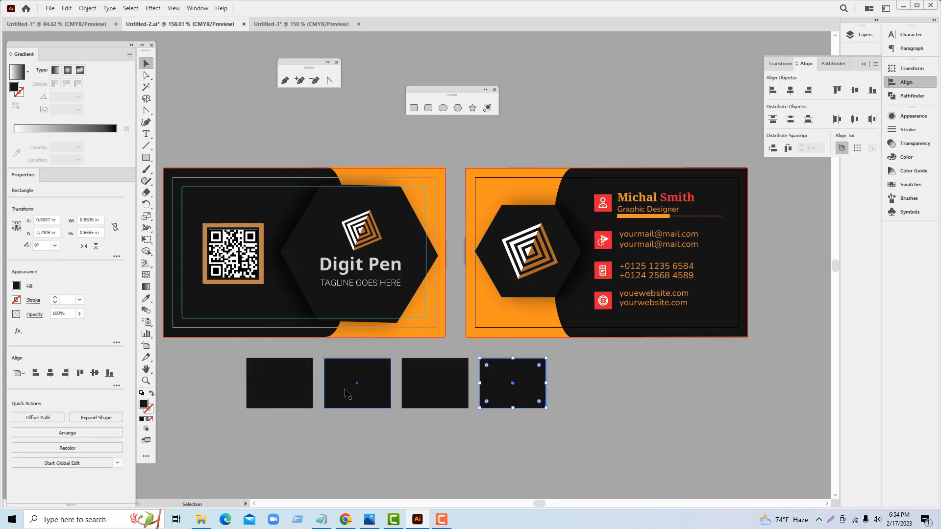
click(367, 427)
click(290, 391)
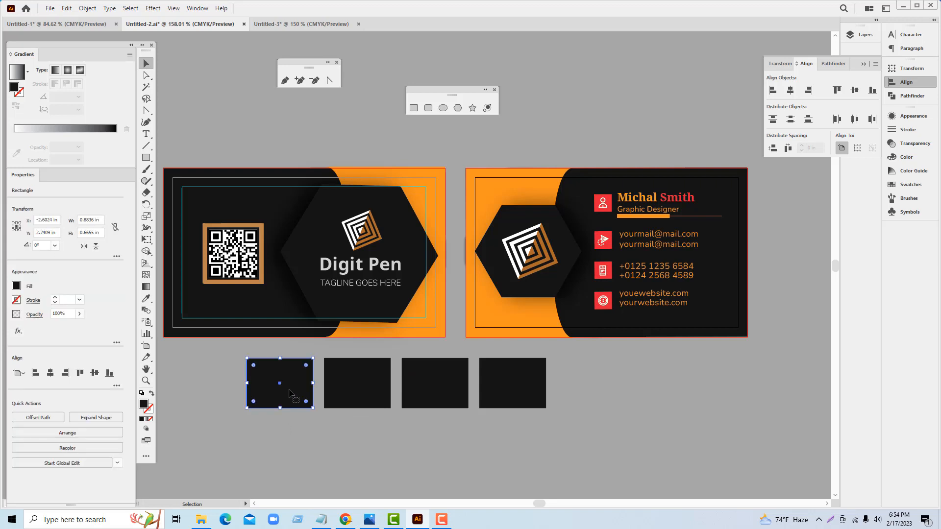
Step: Fill the first swatch with orange sampled from the first card using the Eyedropper, and keep the second swatch in the card's black
key(i)
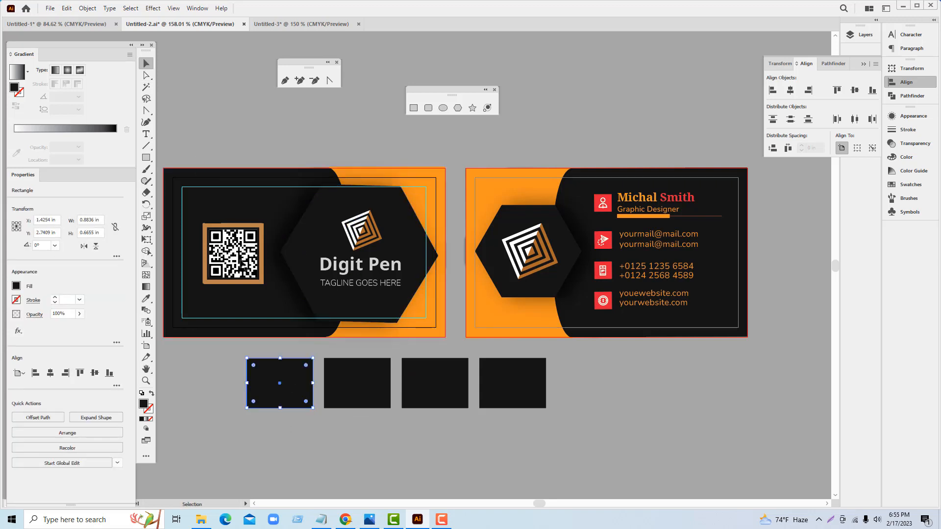
click(420, 173)
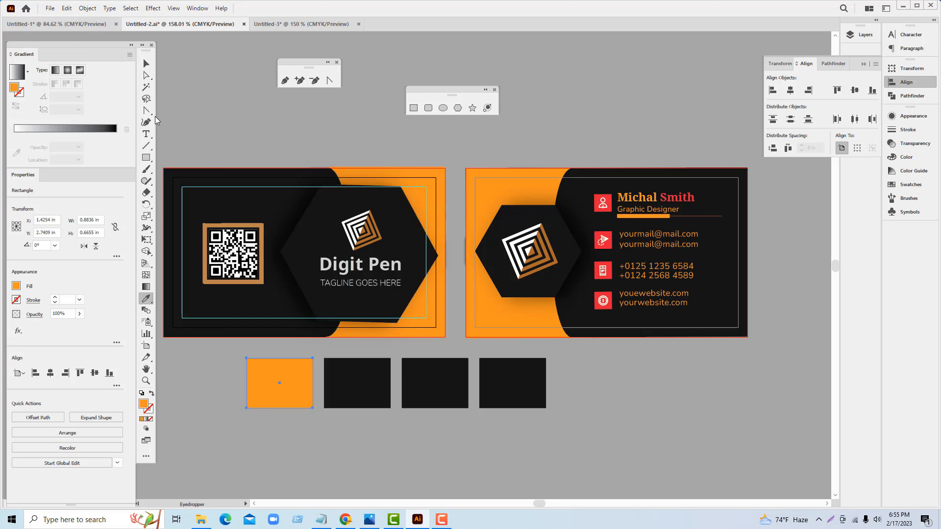
key(v)
click(375, 383)
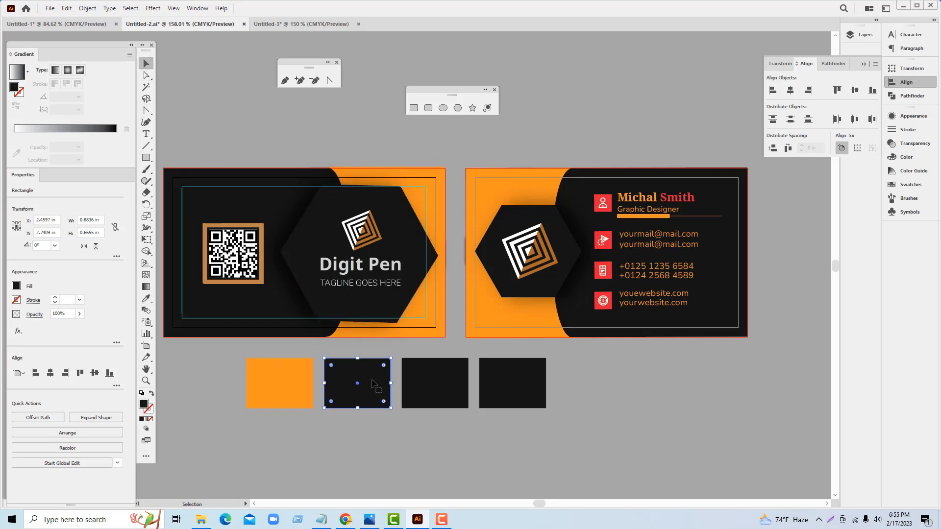
key(i)
key(v)
Step: Fill the third swatch with light gray sampled from the first card using the Eyedropper
click(455, 393)
key(i)
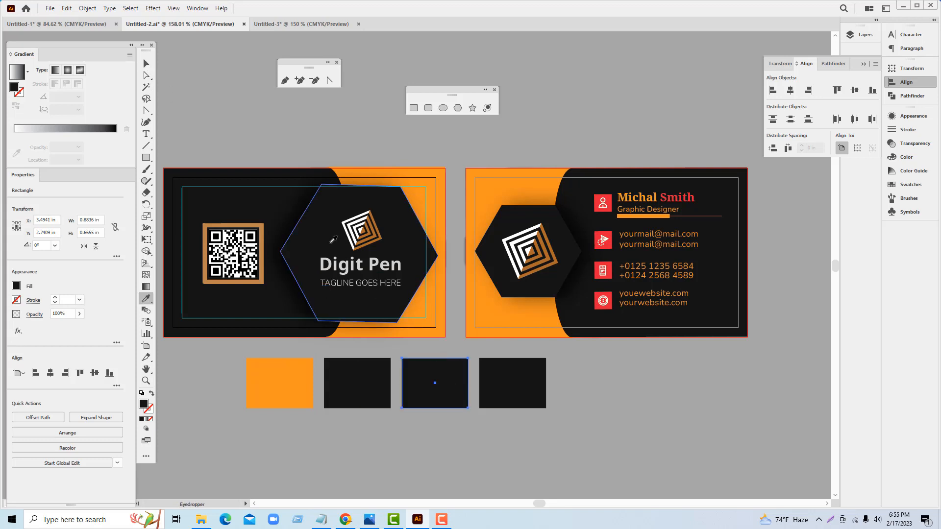
click(326, 254)
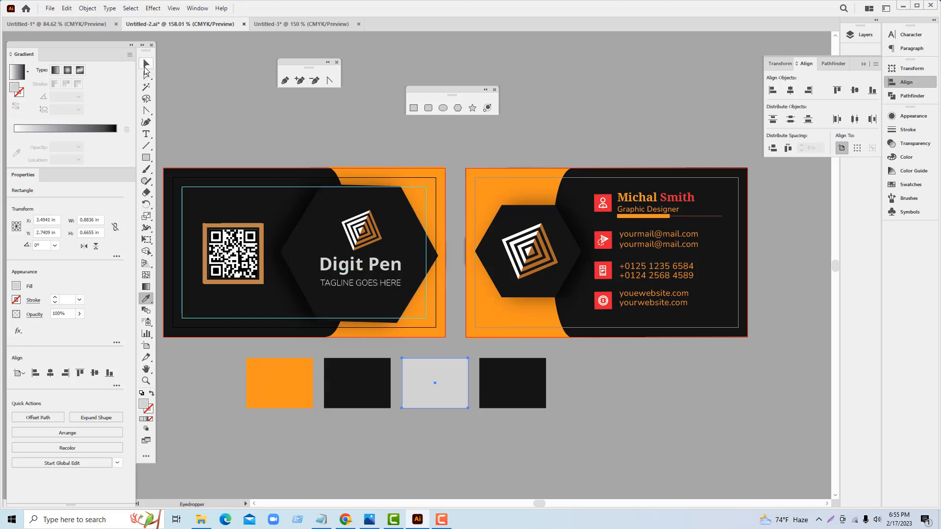
click(146, 63)
Step: Fill the fourth swatch with white sampled from the logo on the second card, using the Eyedropper
click(611, 417)
click(528, 383)
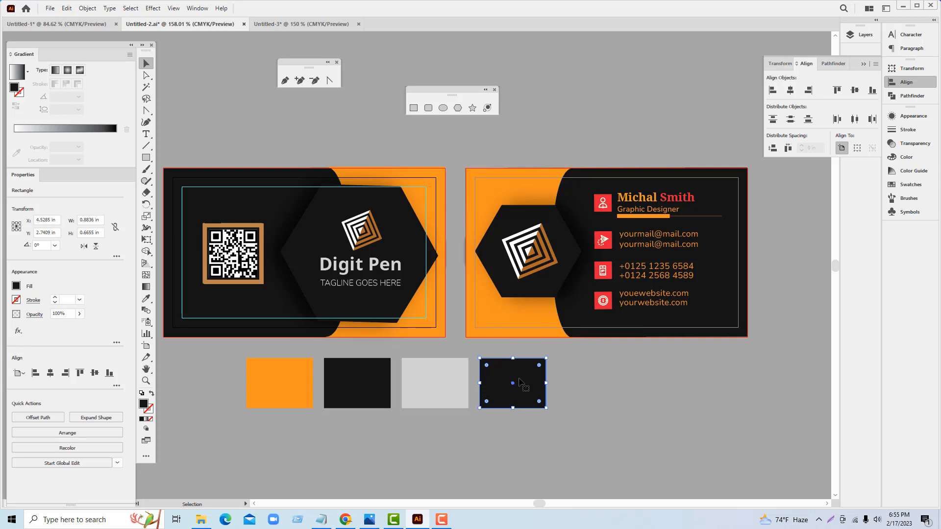
key(i)
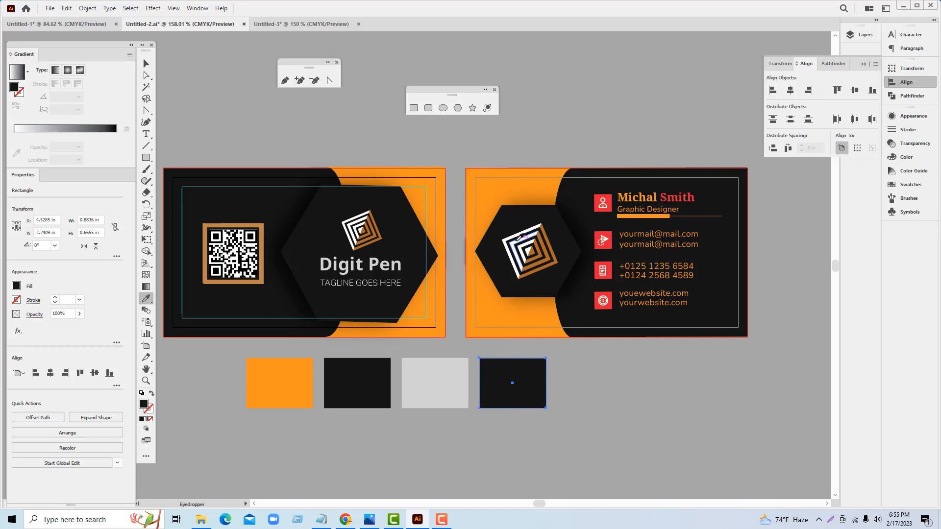
click(520, 241)
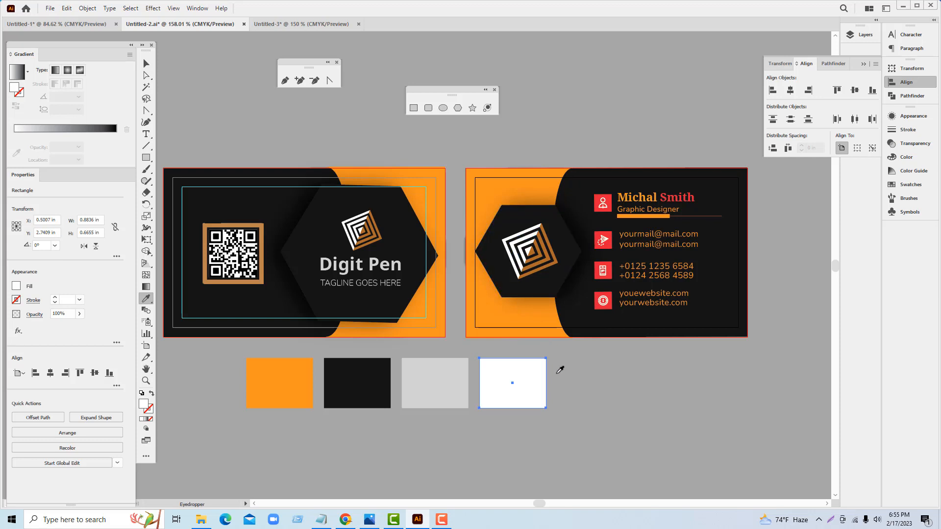
click(146, 64)
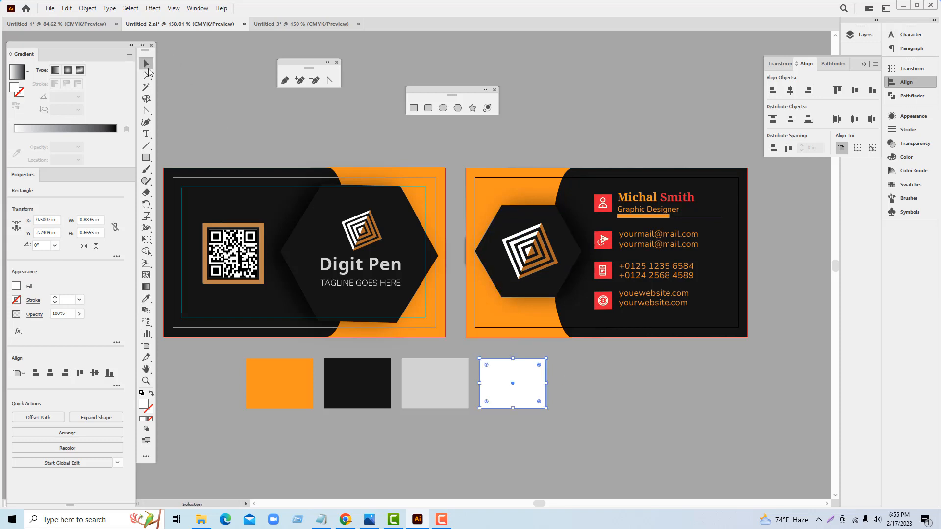
click(623, 393)
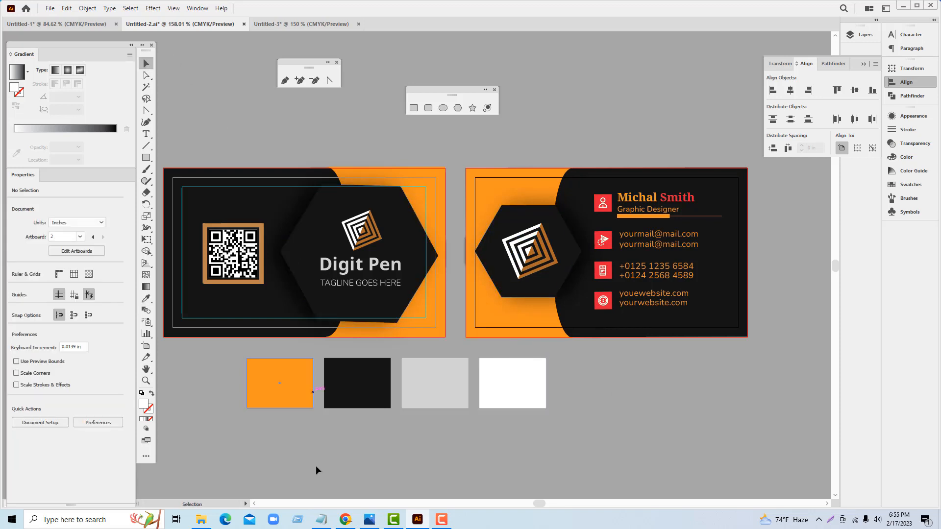
Step: Bring the four swatches into the Untitled-3 document and scale the row to about 2.11 × 0.35 in below the first artboard
drag(313, 466, 518, 371)
drag(418, 382, 308, 84)
drag(453, 375, 311, 351)
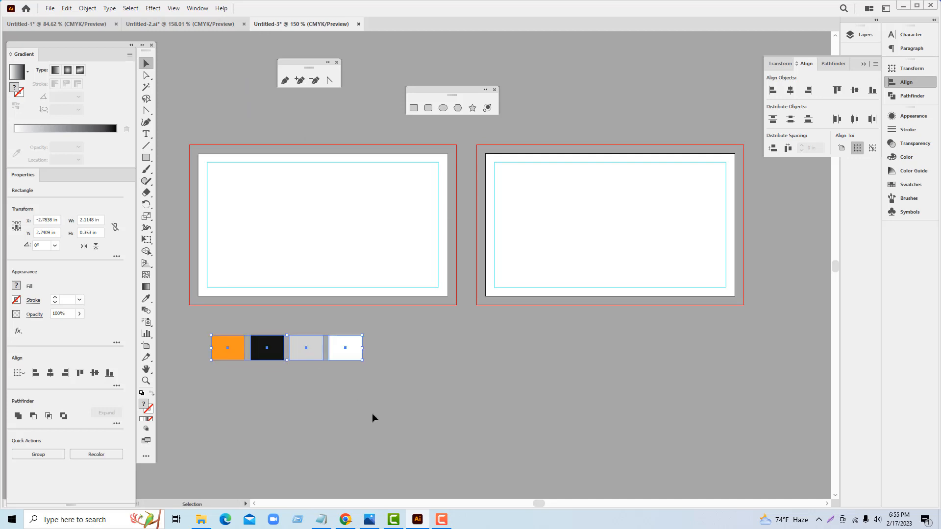
click(388, 417)
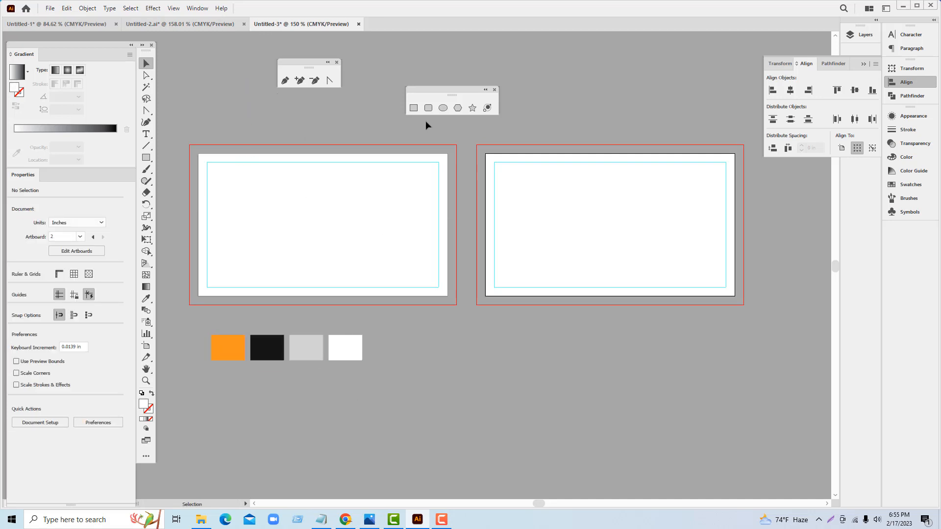
Step: Draw a 3.75 × 2.25 in rectangle that covers the first artboard out to its bleed edges
click(415, 110)
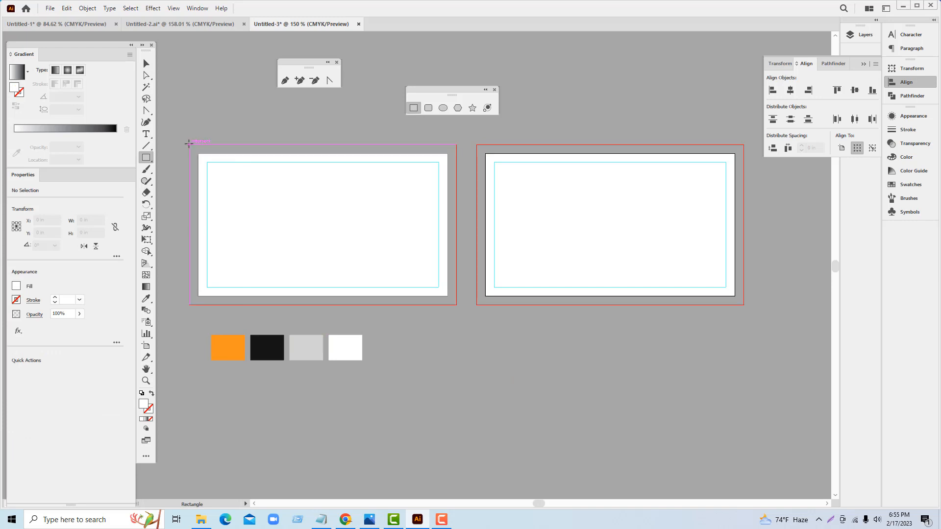
mouse_move(191, 146)
mouse_down()
mouse_move(454, 290)
mouse_move(455, 304)
mouse_up()
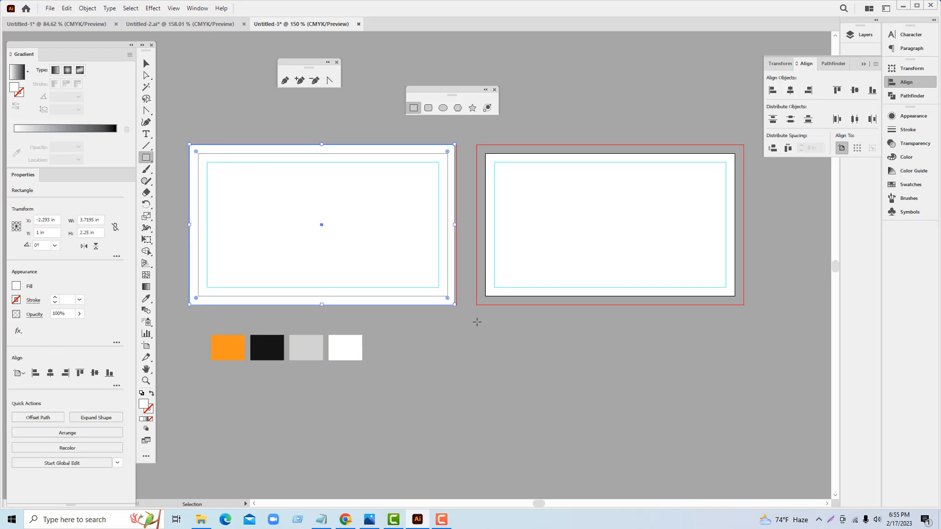
key(ctrl+shift+a)
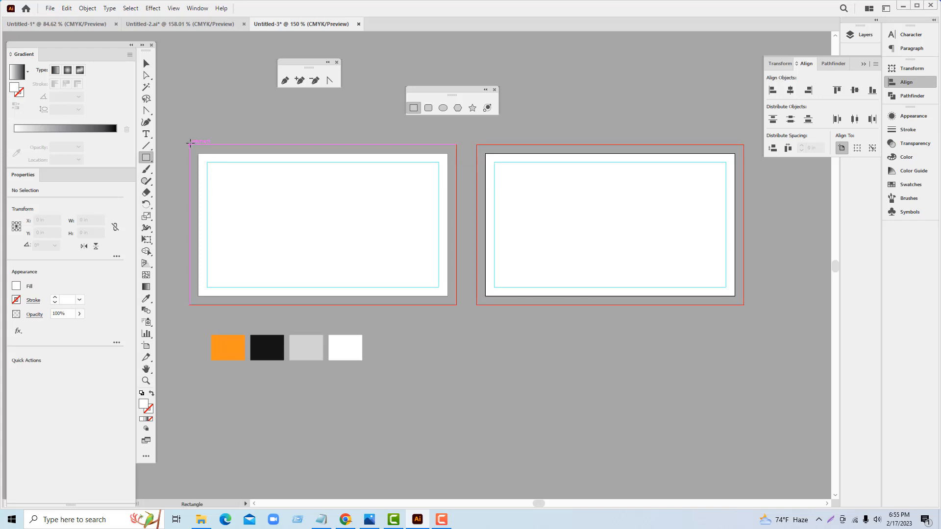
drag(189, 145, 457, 305)
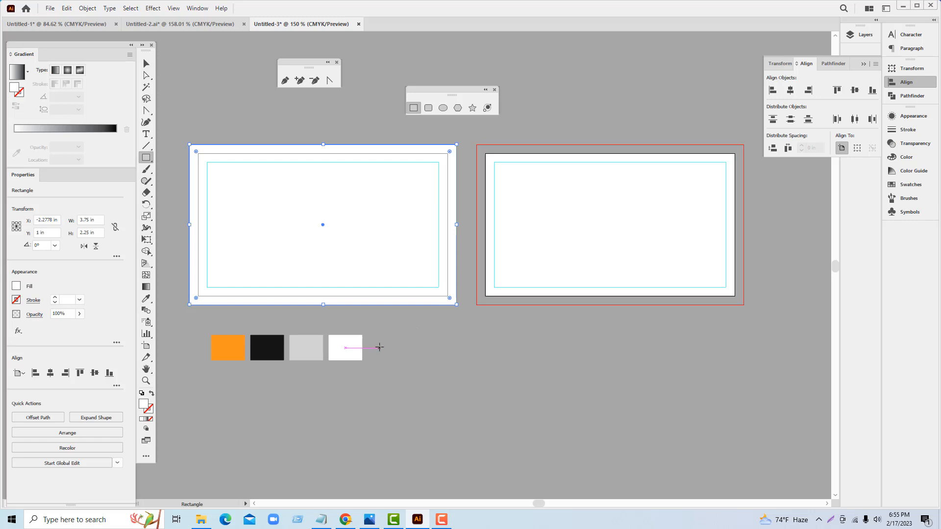
Step: Fill the first artboard's full-bleed rectangle with the black swatch color using the Eyedropper
key(i)
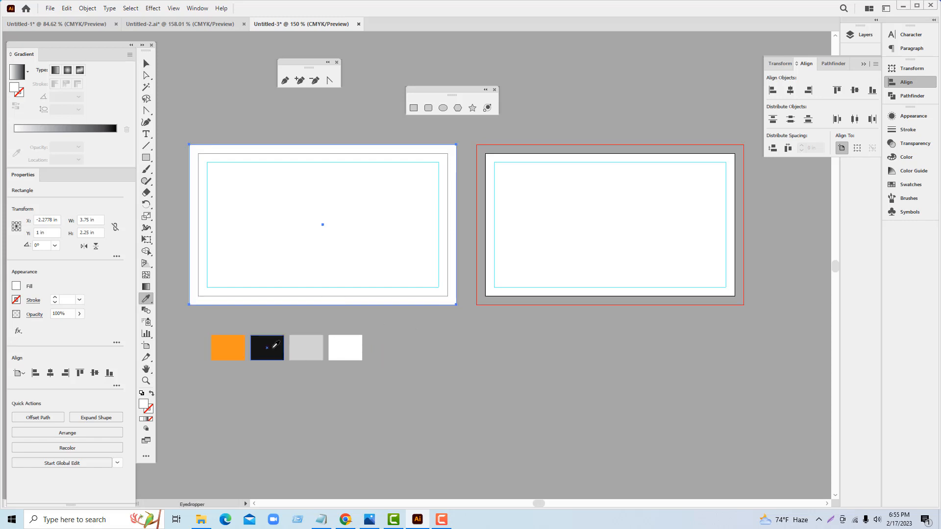
click(273, 348)
key(v)
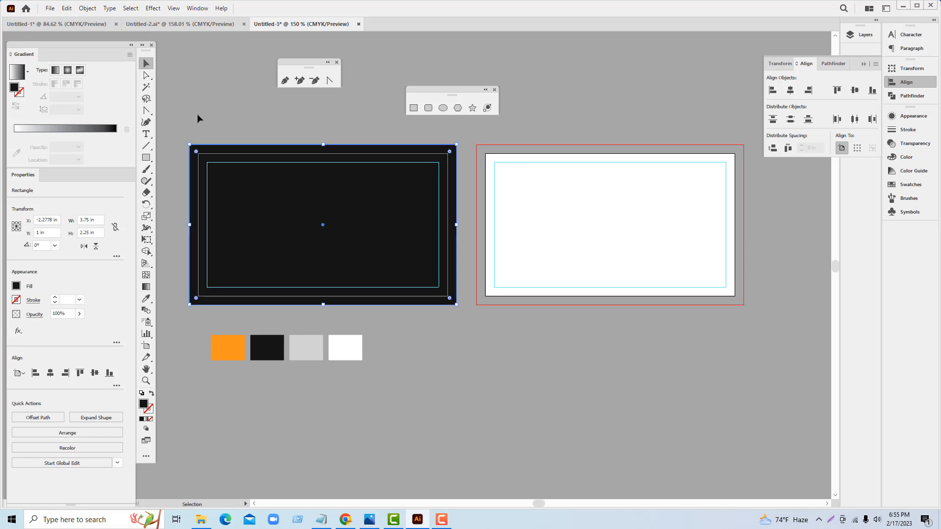
click(397, 339)
click(328, 238)
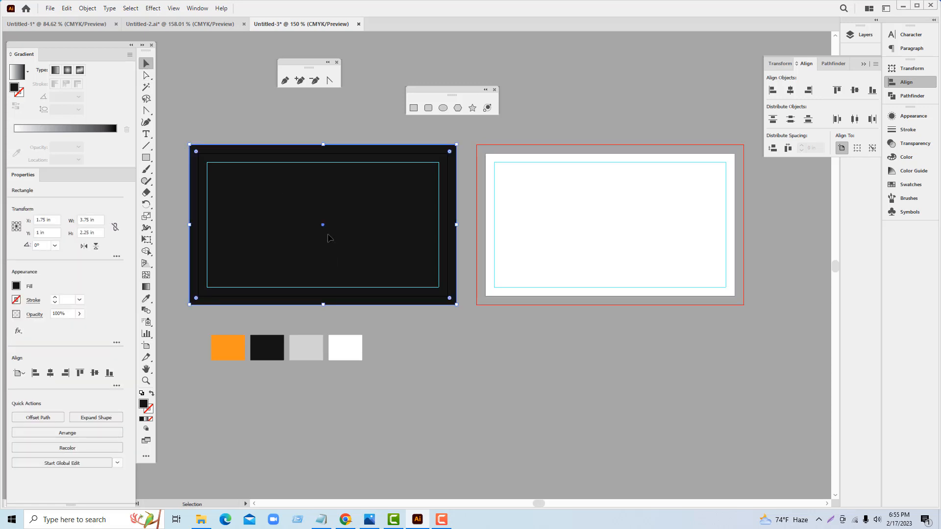
click(412, 360)
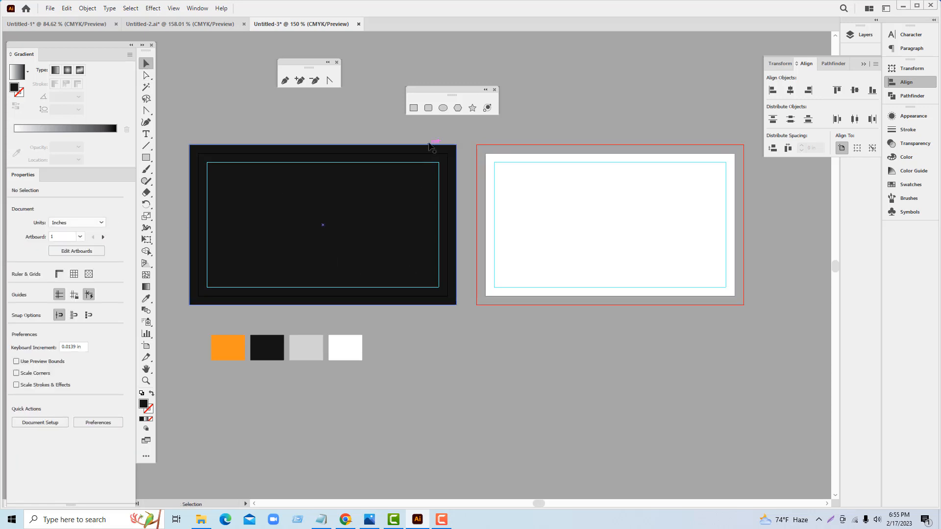
Step: Draw a rectangle about 1.58 × 2.25 in over the right part of the first card and fill it with the orange swatch color
click(413, 108)
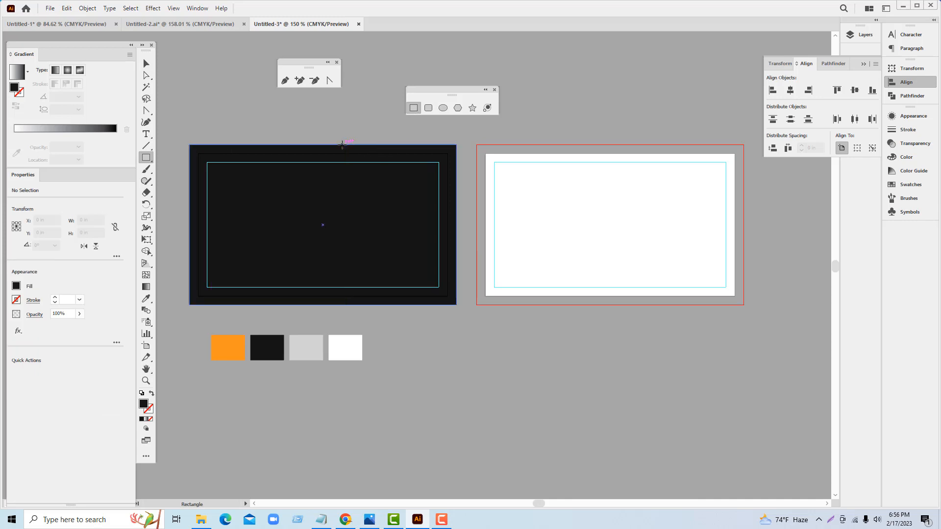
drag(342, 145, 455, 304)
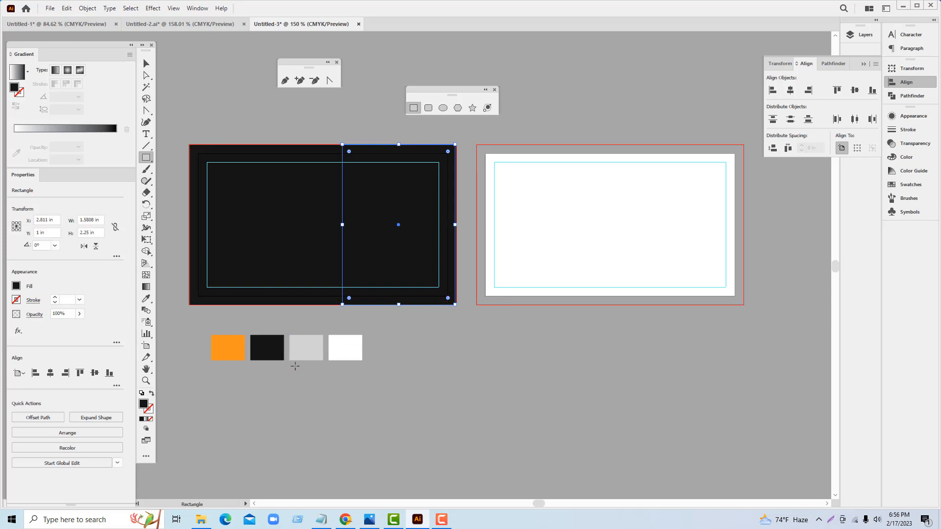
key(i)
click(242, 349)
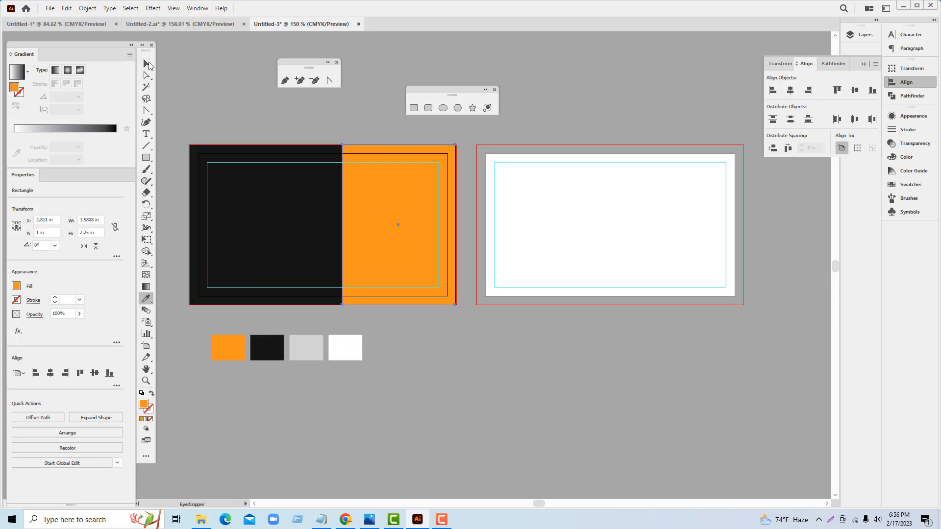
Step: Bend the orange rectangle's left edge inward into a smooth curve with the Anchor Point tool
click(146, 110)
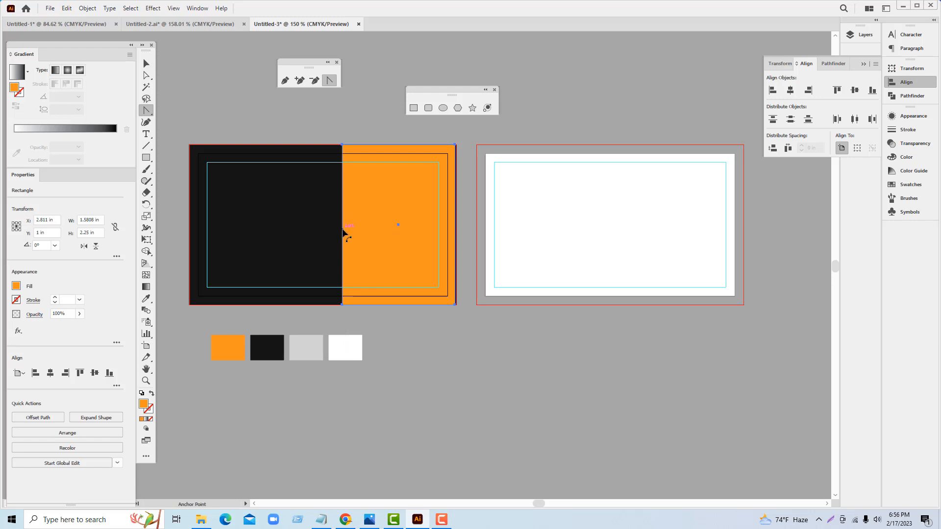
drag(342, 226, 374, 226)
click(146, 63)
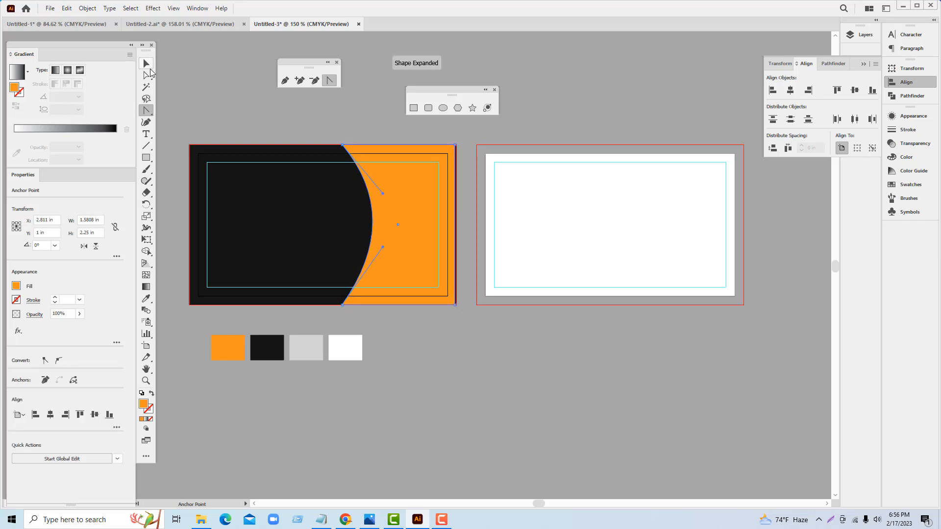
click(463, 340)
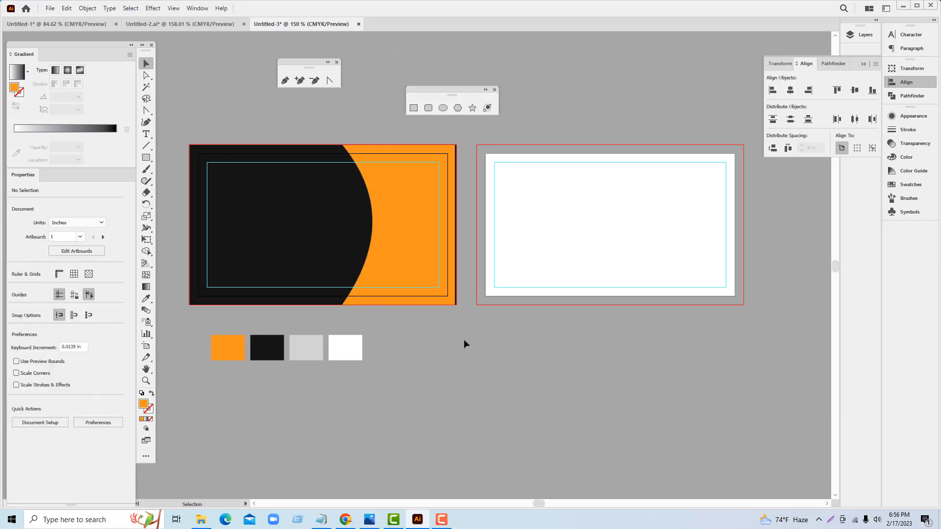
click(288, 231)
click(430, 359)
drag(430, 364, 362, 227)
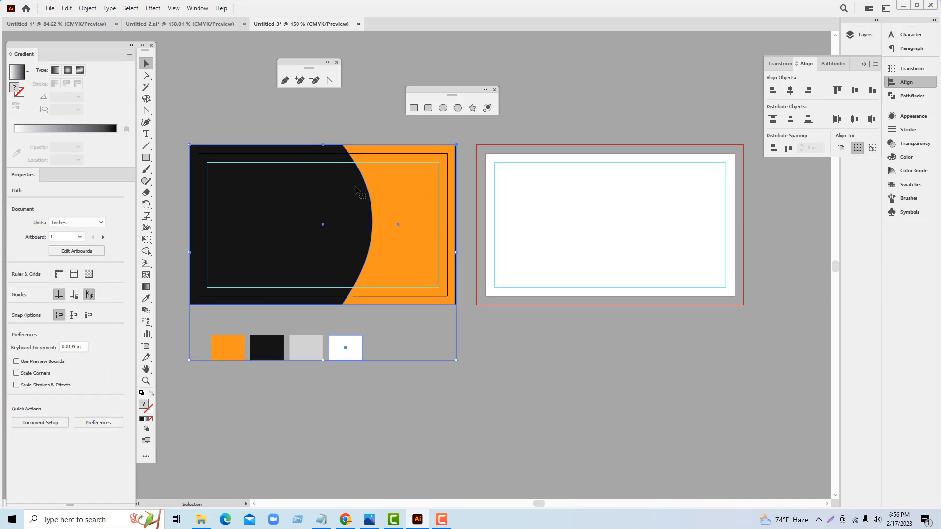
click(470, 373)
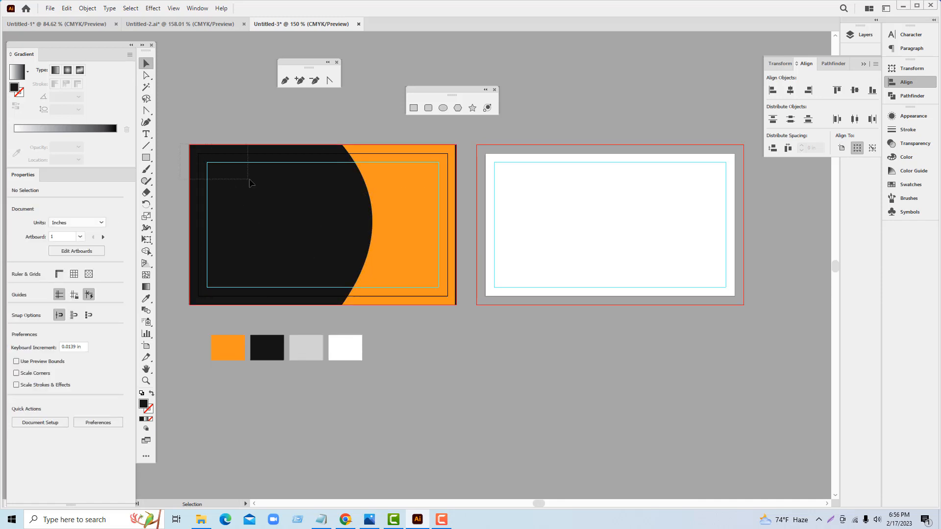
Step: Duplicate the black background rectangle onto the second artboard, aligned with its bleed edges
click(294, 229)
drag(298, 231, 586, 241)
click(577, 339)
Step: Duplicate the curved orange shape to the second card's left bleed edge and reflect it across the vertical axis
click(420, 221)
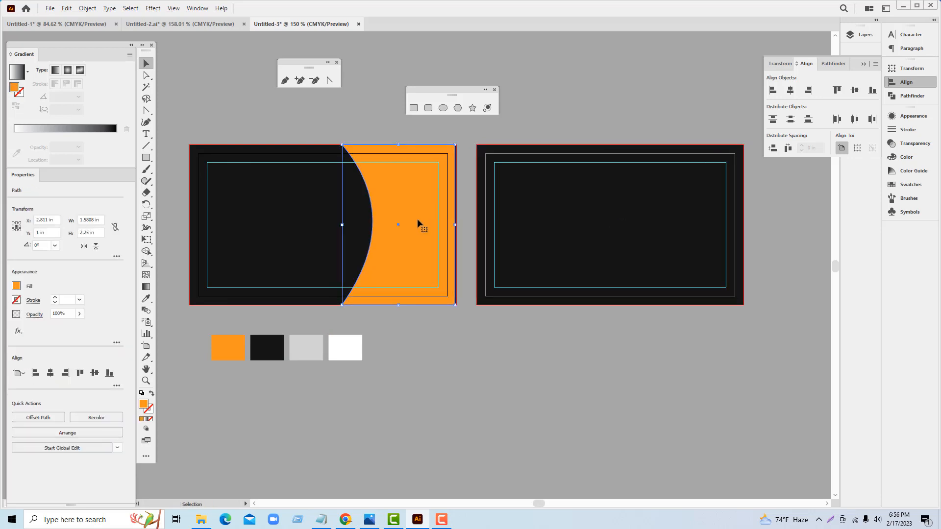
drag(421, 222, 549, 222)
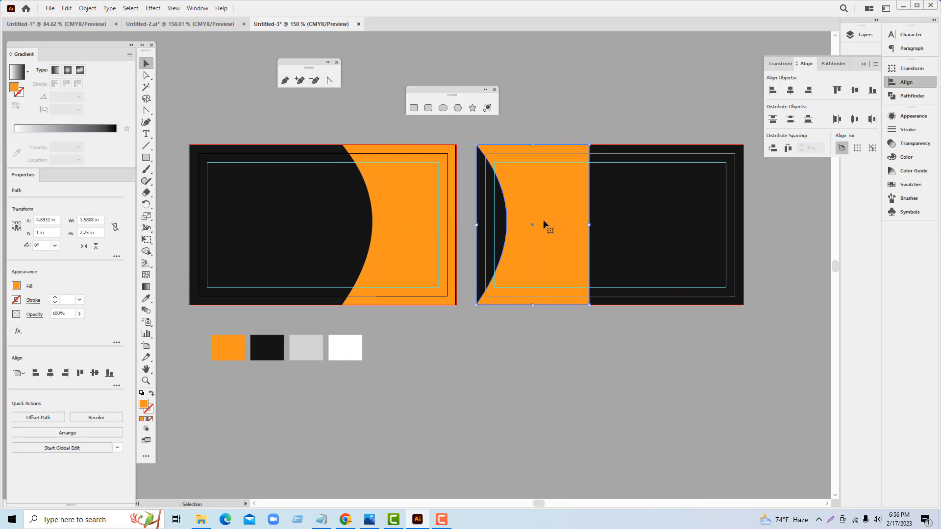
right_click(543, 220)
mouse_move(635, 438)
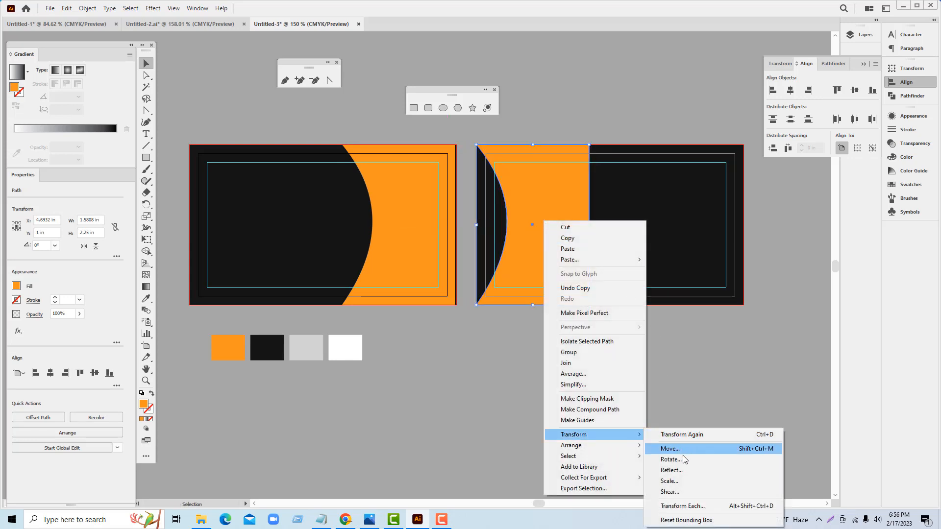
click(682, 472)
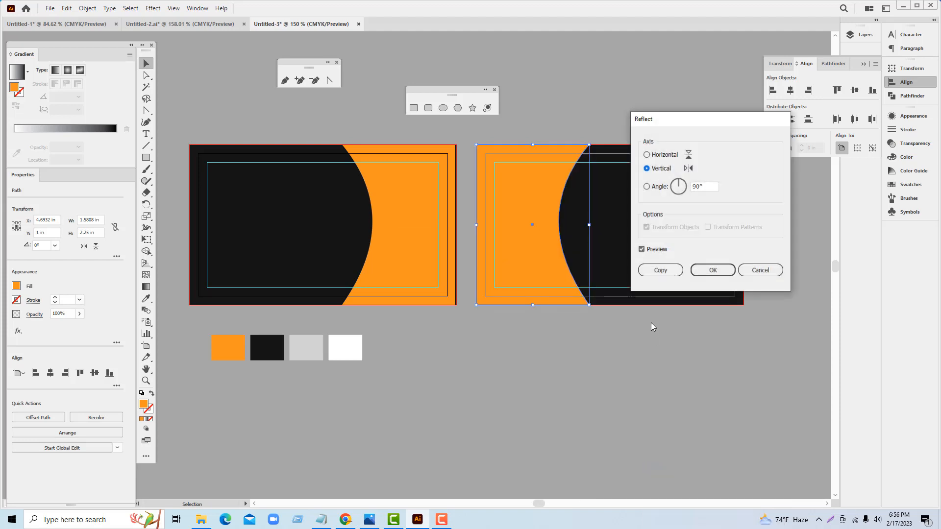
click(713, 270)
click(593, 417)
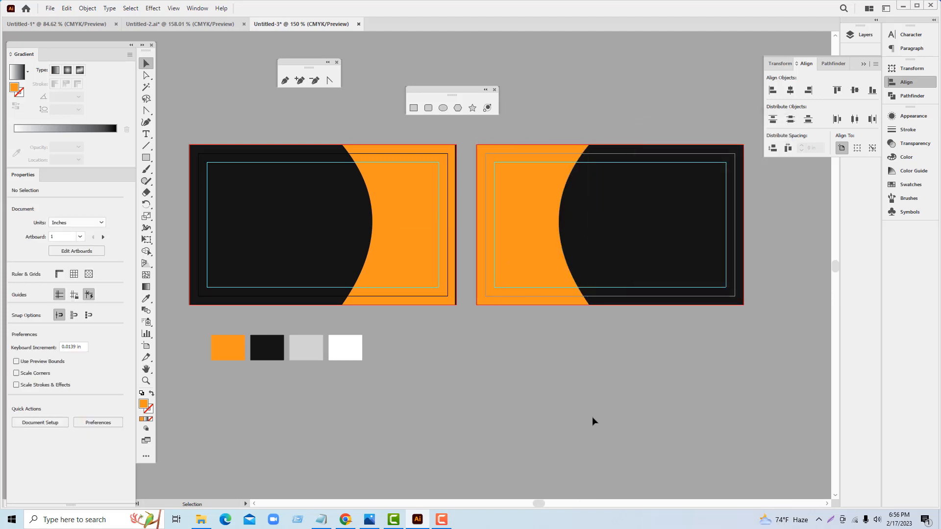
Step: Align the orange shape on the first card flush with the right edge of the black background
drag(445, 279, 407, 238)
shift+click(450, 293)
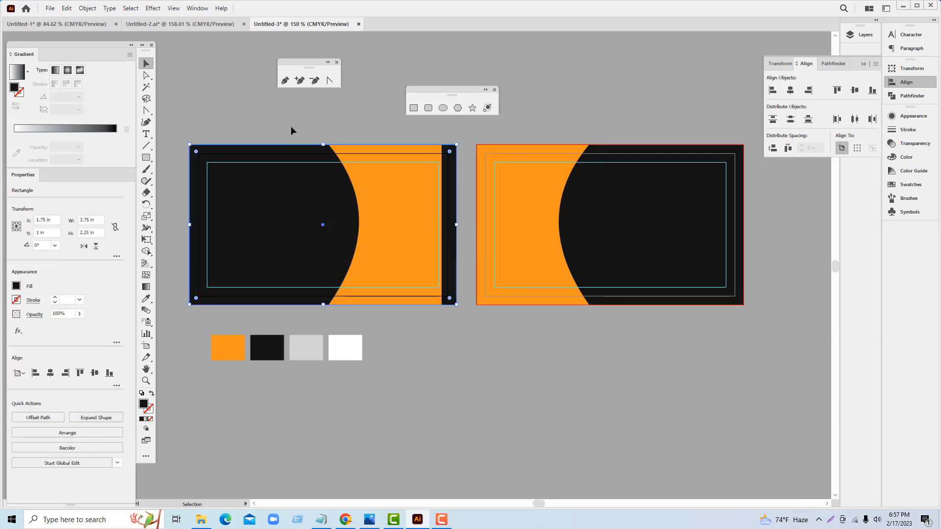
click(65, 373)
click(413, 403)
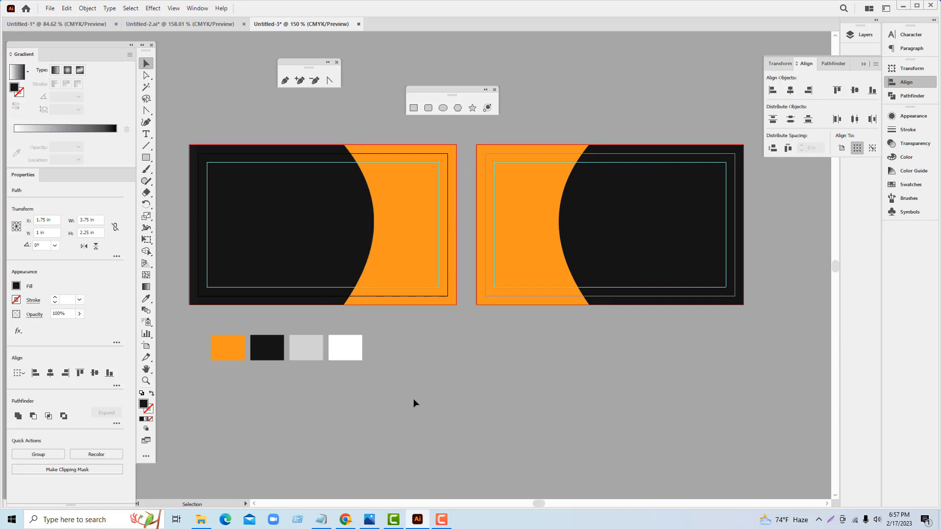
Step: Align the second card's orange shape with its black background
click(516, 197)
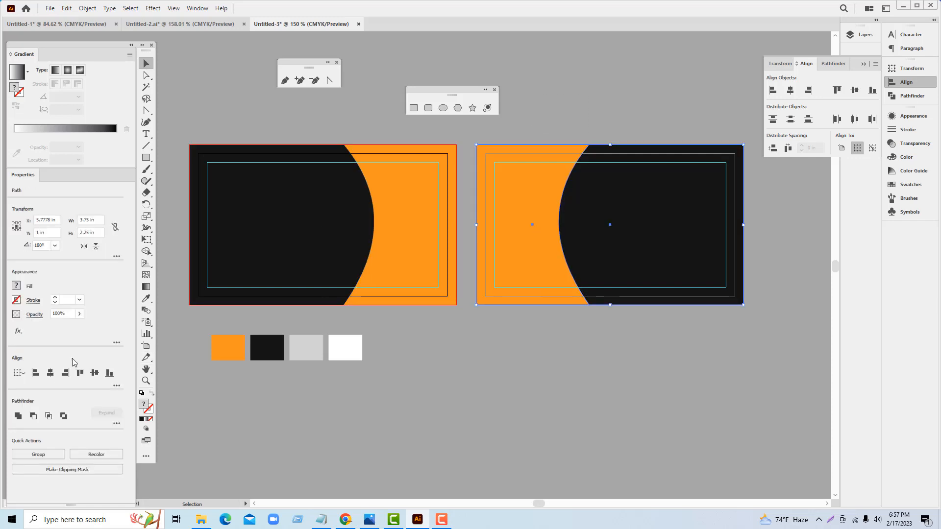
click(50, 373)
click(569, 385)
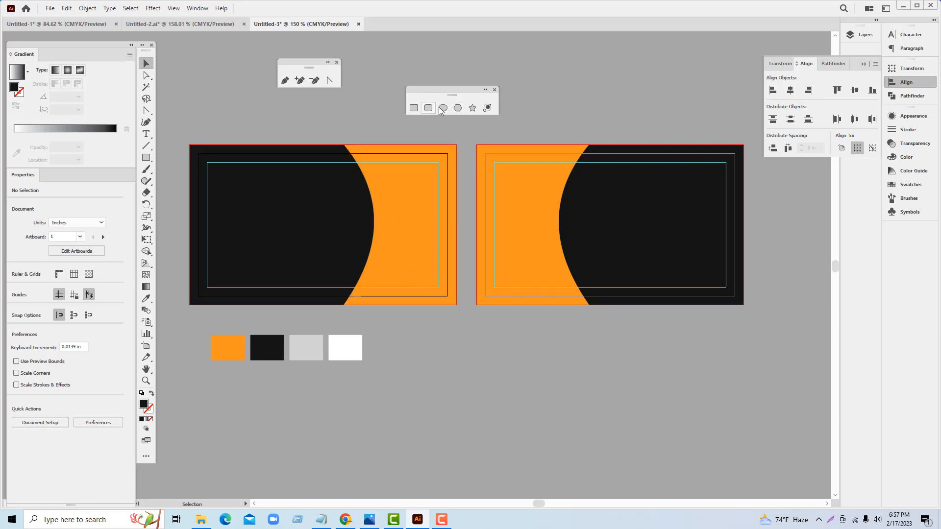
Step: Draw a black hexagon with the Polygon tool and place it over the first card's curve, scaled to about 2.3 × 1.99 in
click(458, 108)
drag(429, 356, 508, 433)
key(v)
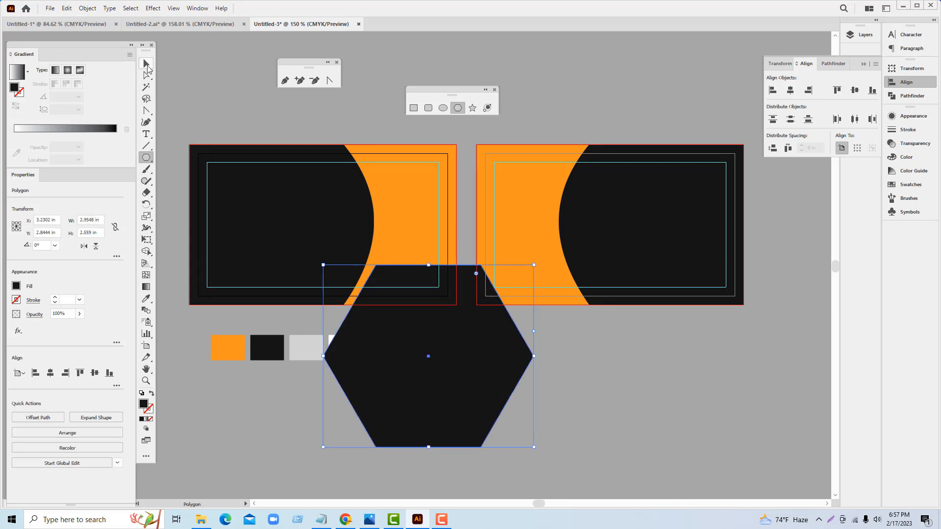
drag(444, 385, 395, 261)
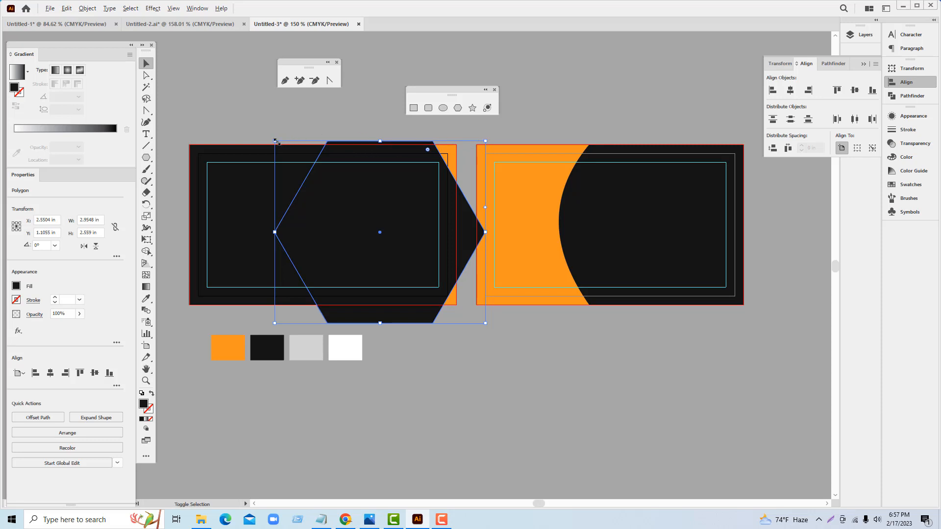
drag(275, 141, 295, 159)
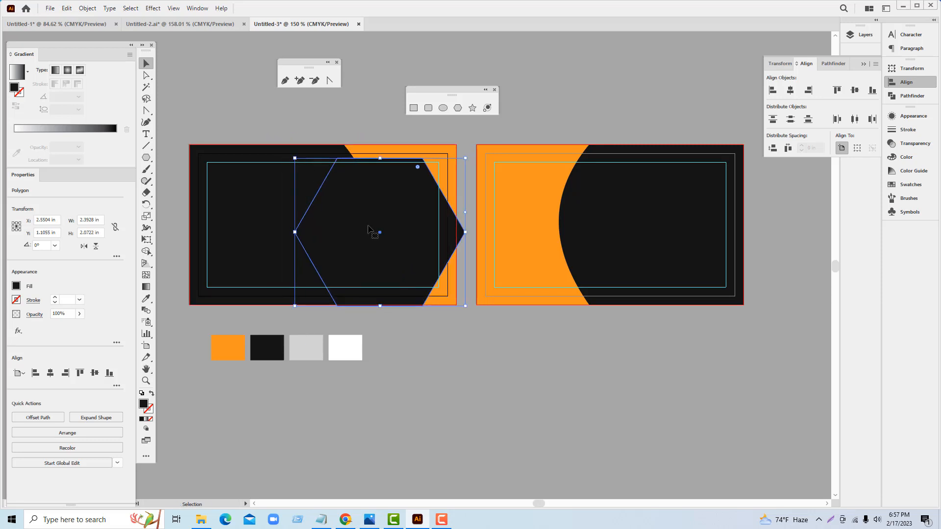
drag(369, 228, 360, 227)
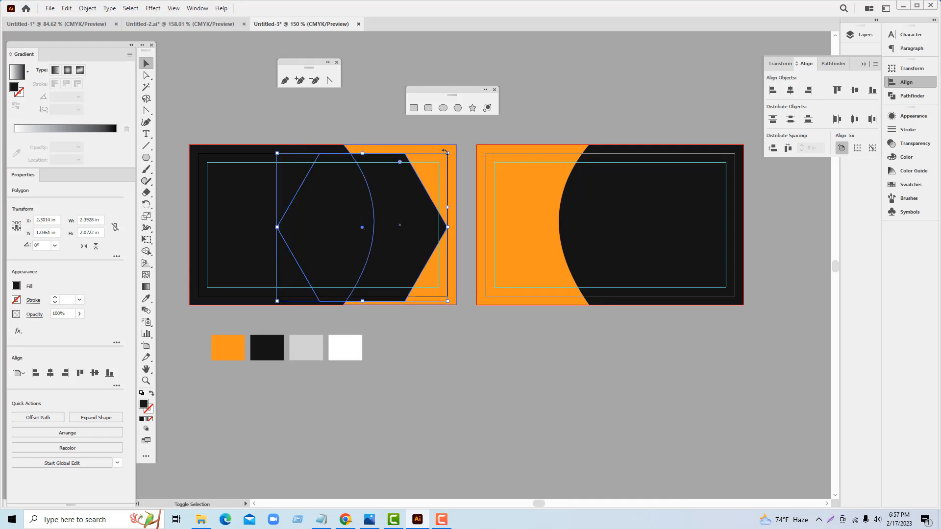
drag(447, 152, 447, 157)
click(455, 366)
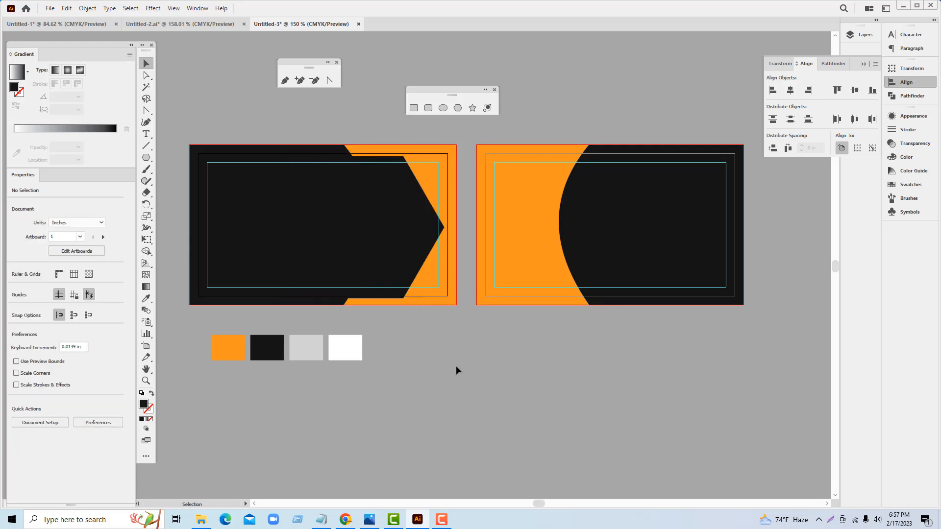
Step: Set the yellow component of the hexagon's CMYK fill to 77% and leave the hexagon selected
click(393, 235)
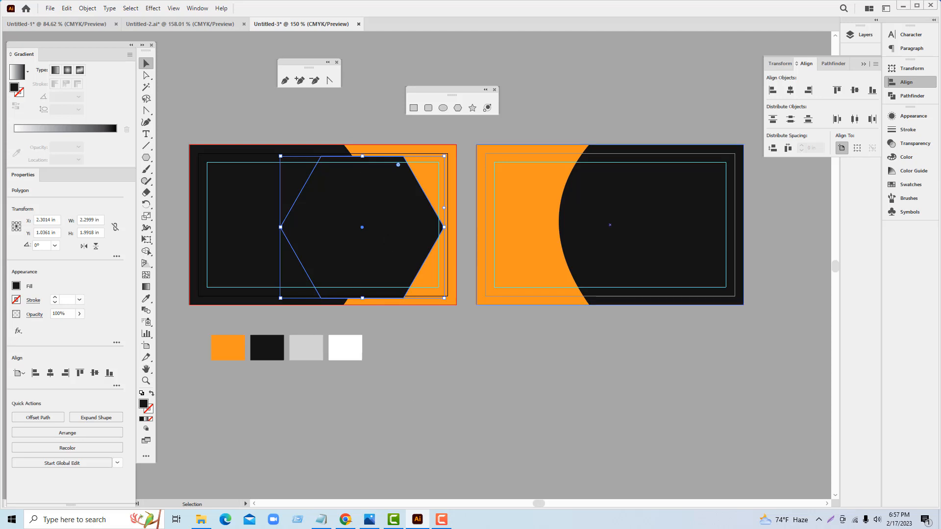
click(899, 161)
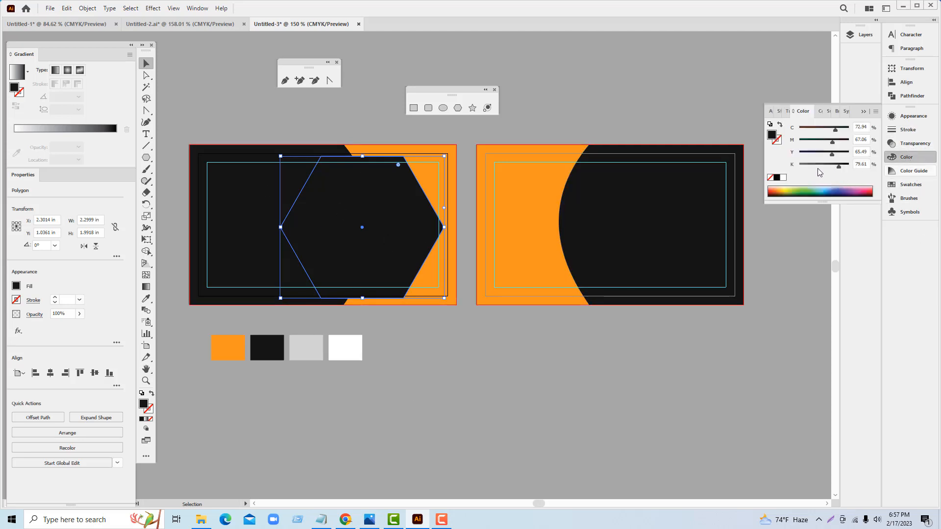
drag(834, 156, 839, 157)
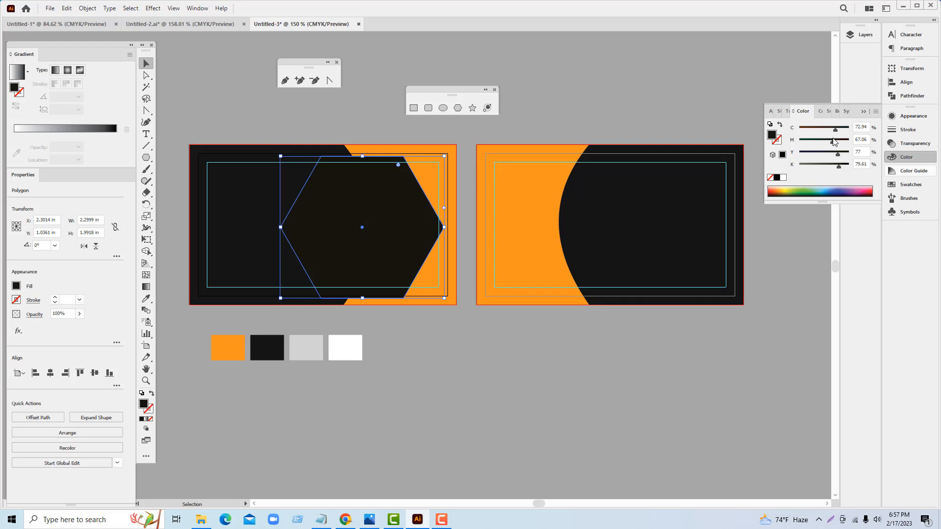
click(799, 292)
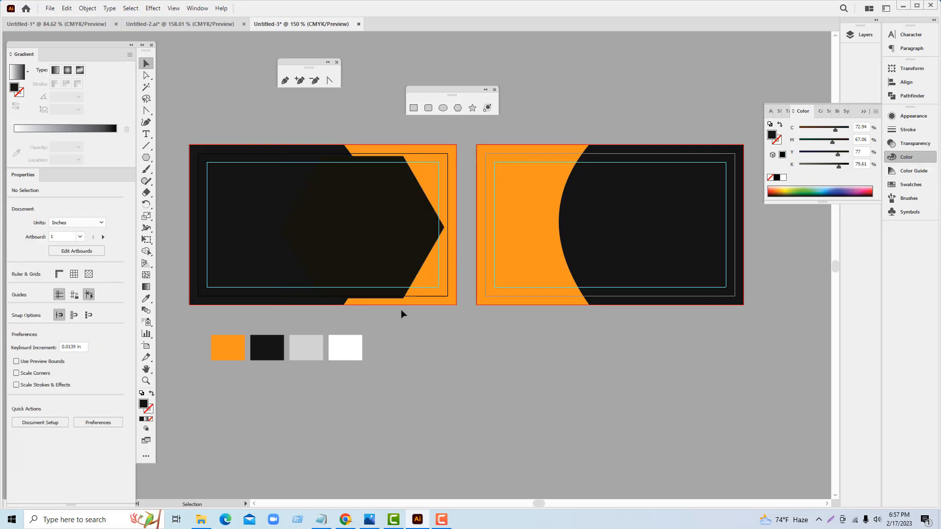
click(336, 200)
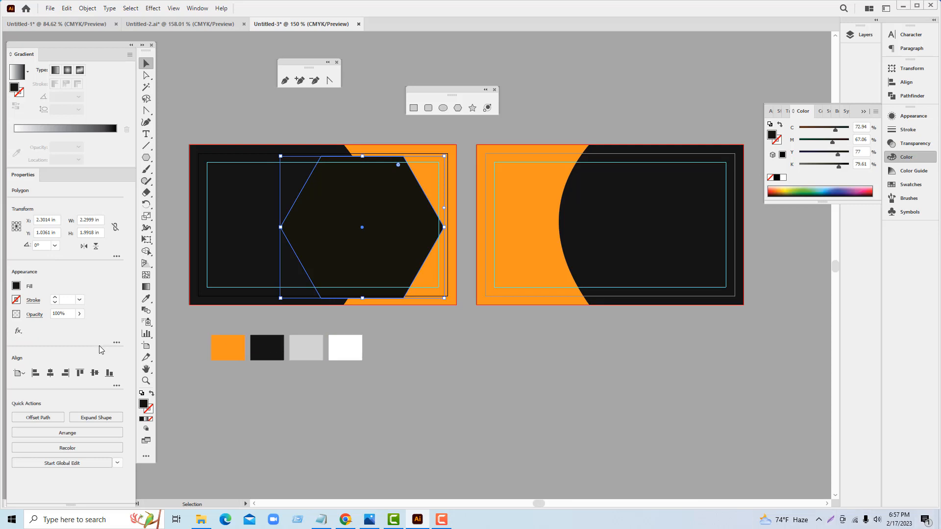
click(146, 380)
drag(297, 230, 424, 243)
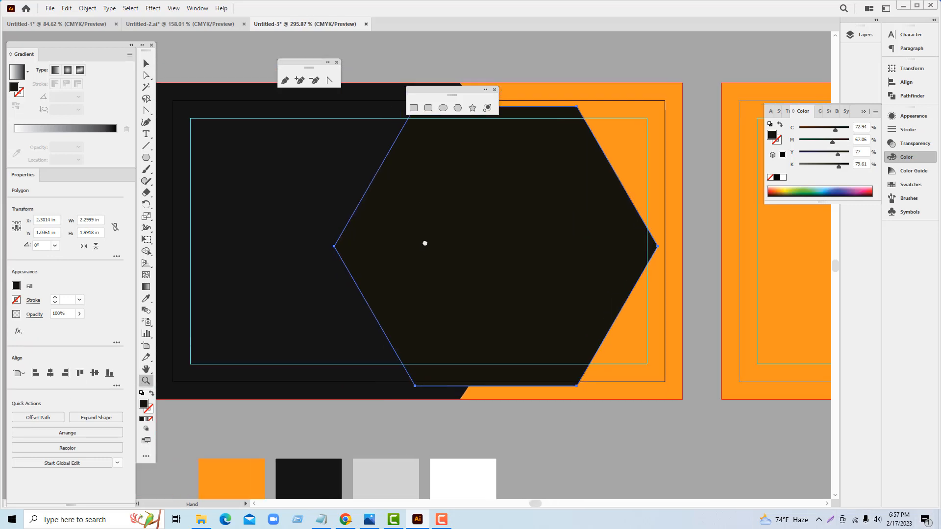
key(v)
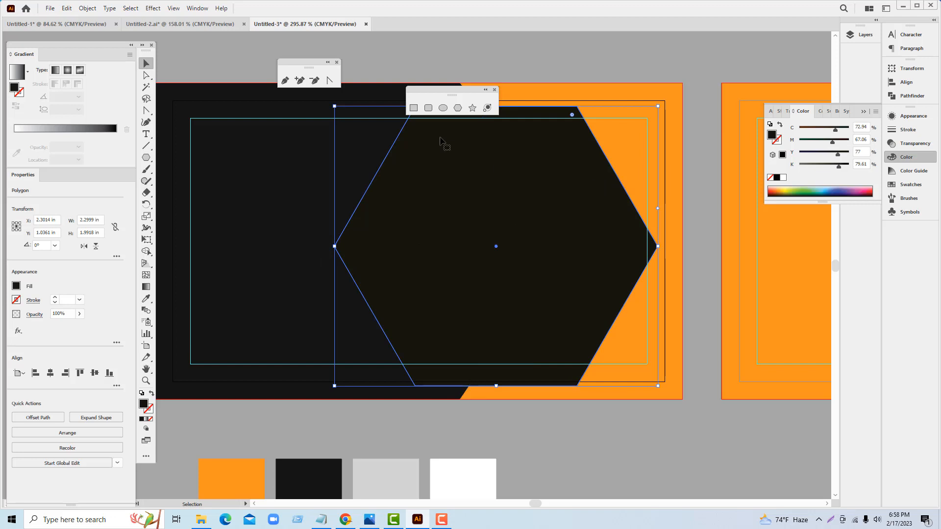
click(153, 8)
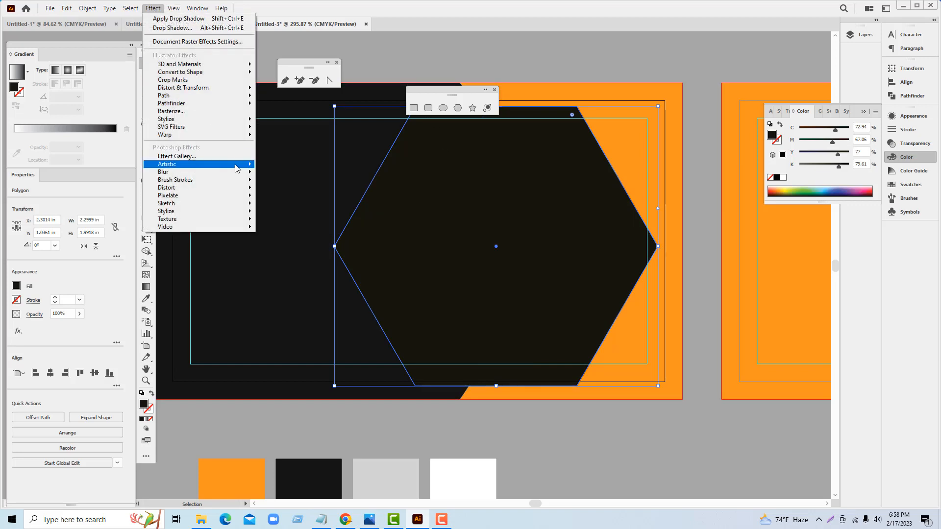
mouse_move(236, 169)
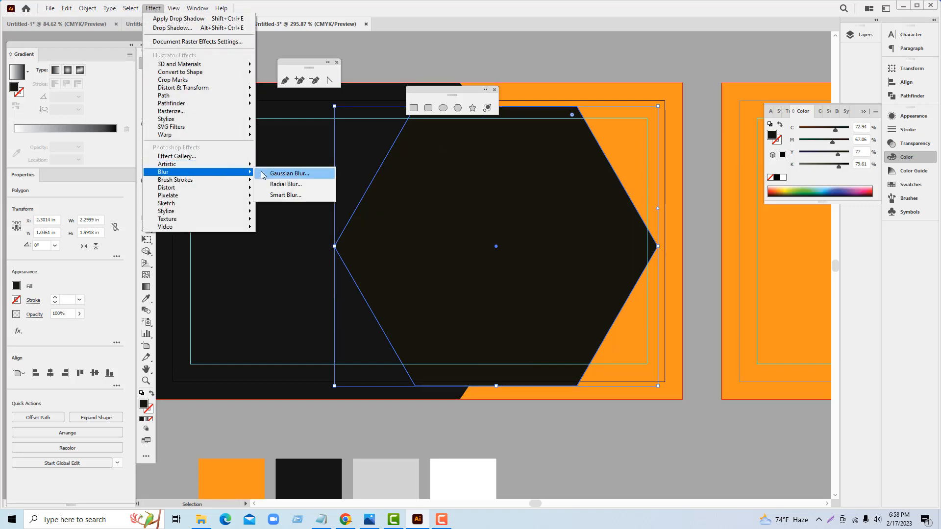
click(289, 174)
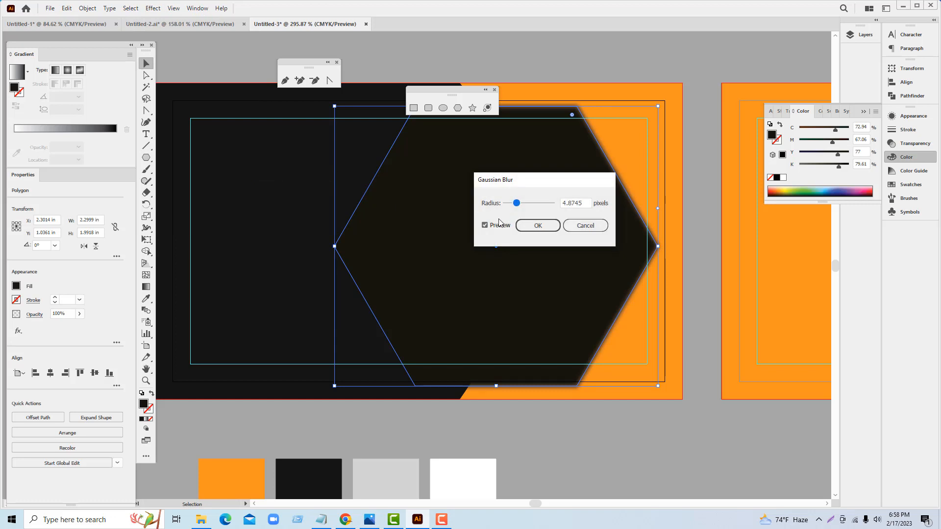
click(581, 227)
Step: Start a Drop Shadow effect on the hexagon and set its X offset to -0.25 in
click(148, 9)
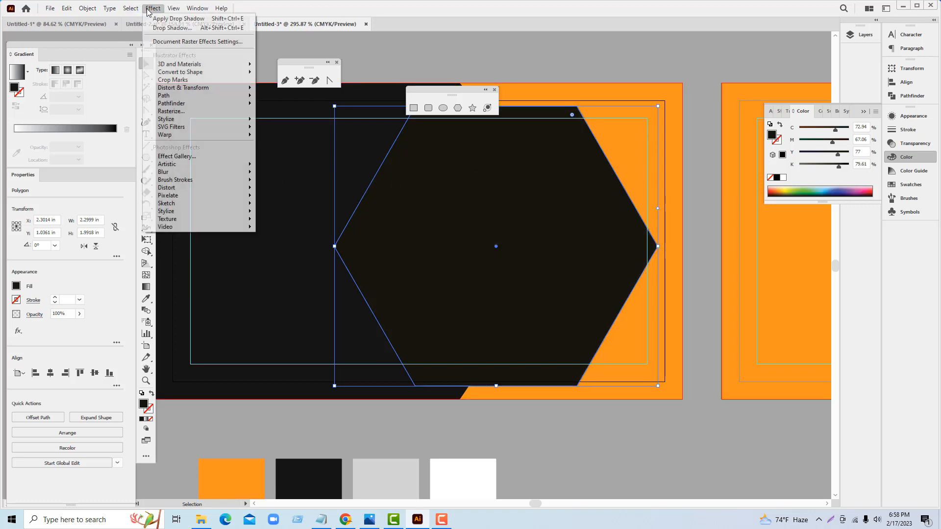
mouse_move(211, 119)
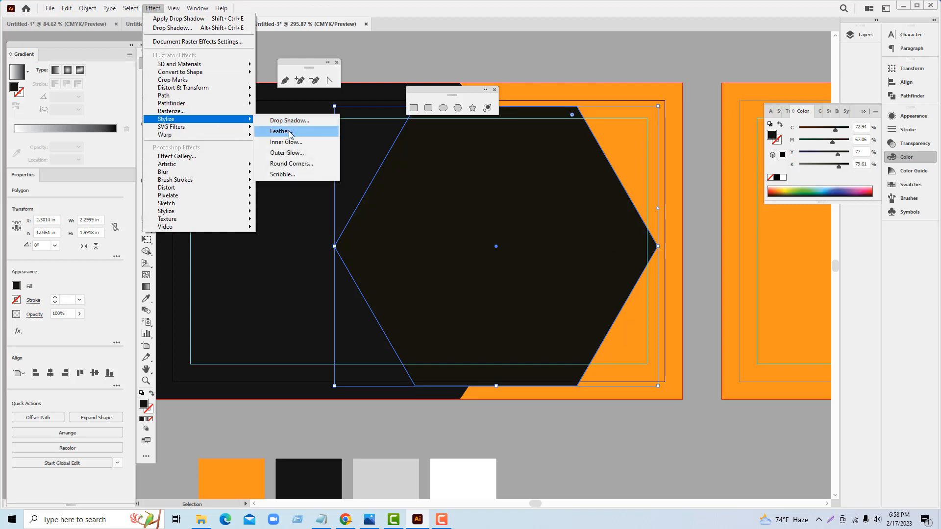
click(294, 121)
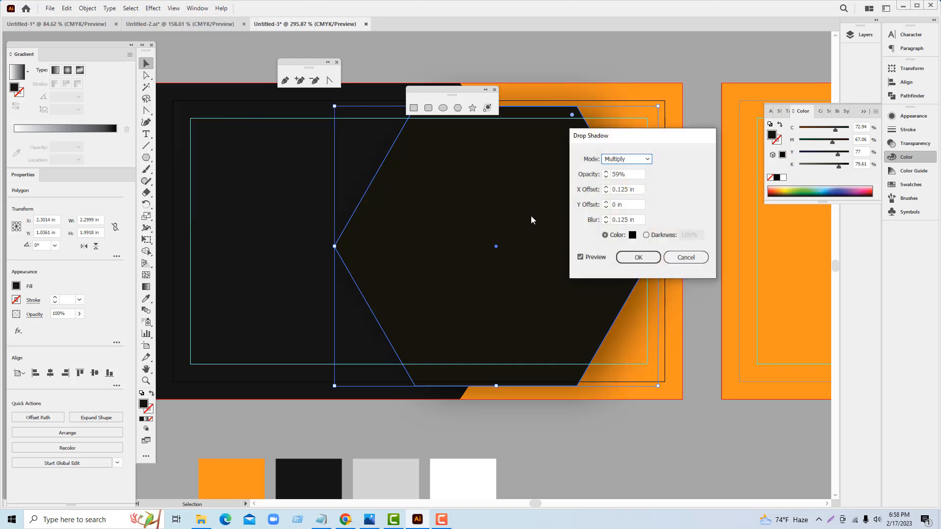
drag(611, 142, 706, 124)
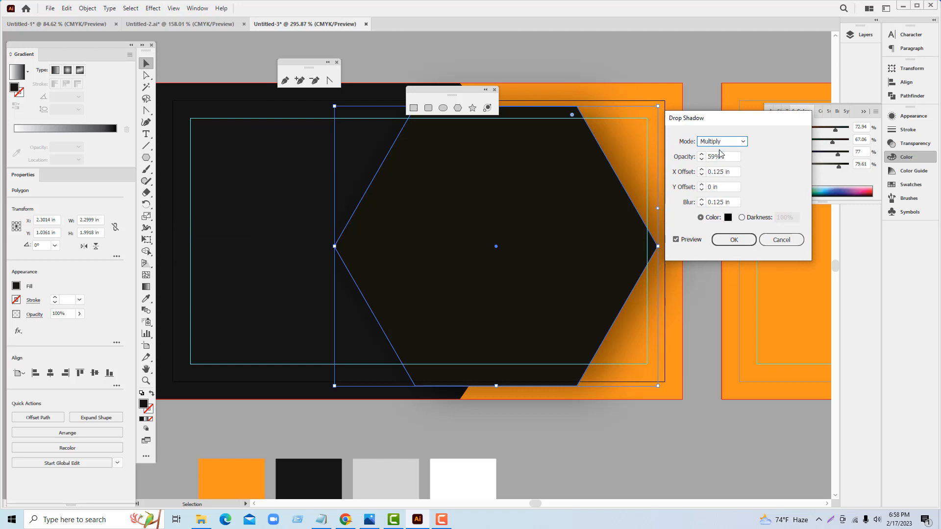
click(734, 173)
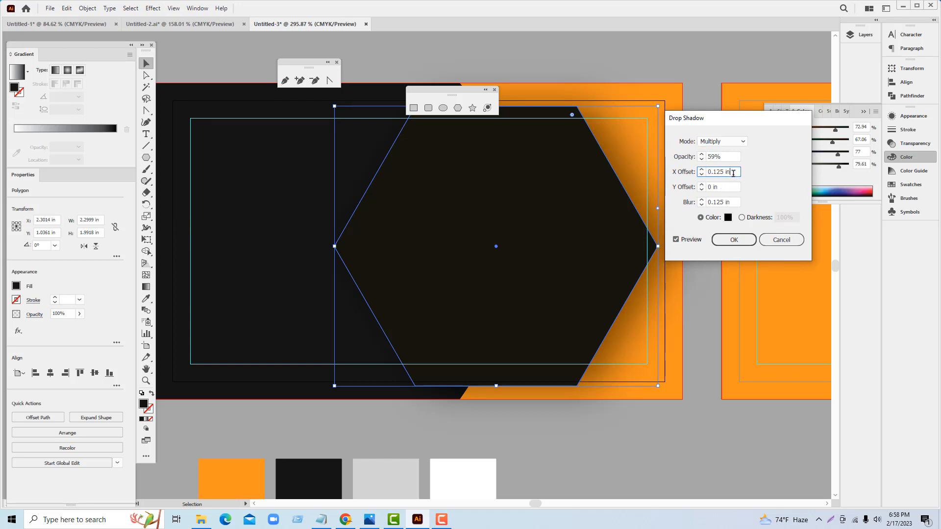
key(ctrl+a)
text(0)
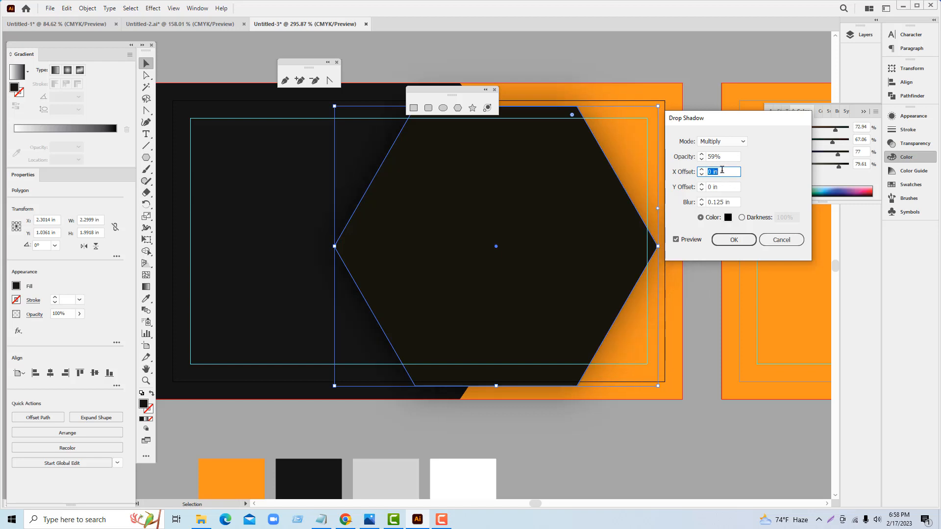
text(-0.25)
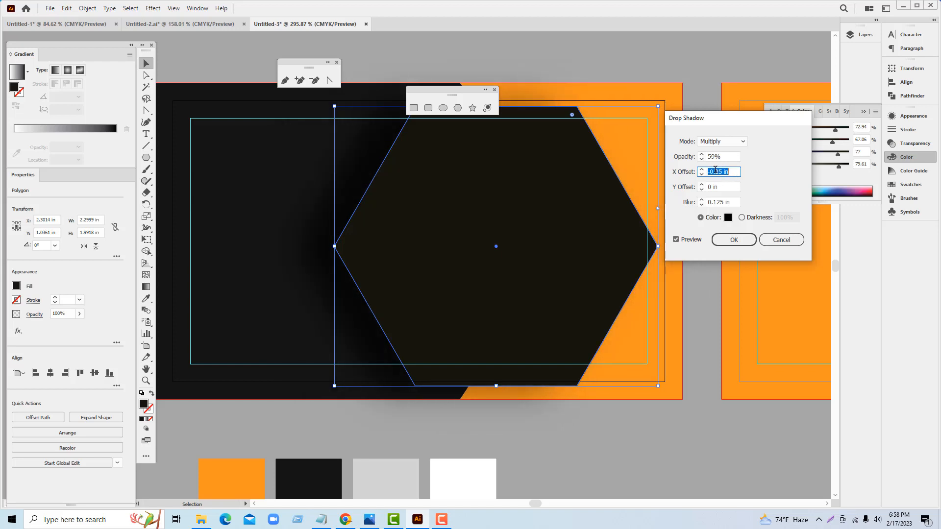
Step: Set the hexagon's drop shadow blur to 0.1 in and apply the effect
click(707, 202)
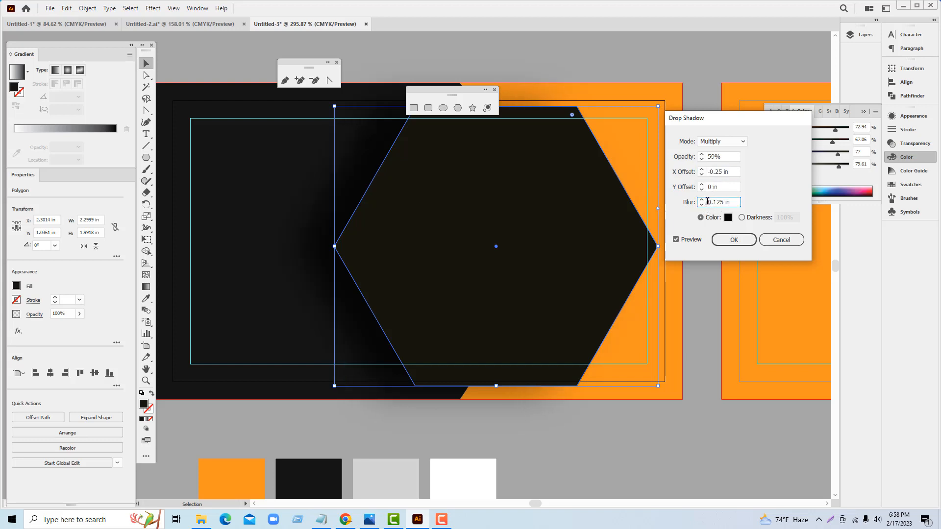
double_click(708, 202)
key(Down)
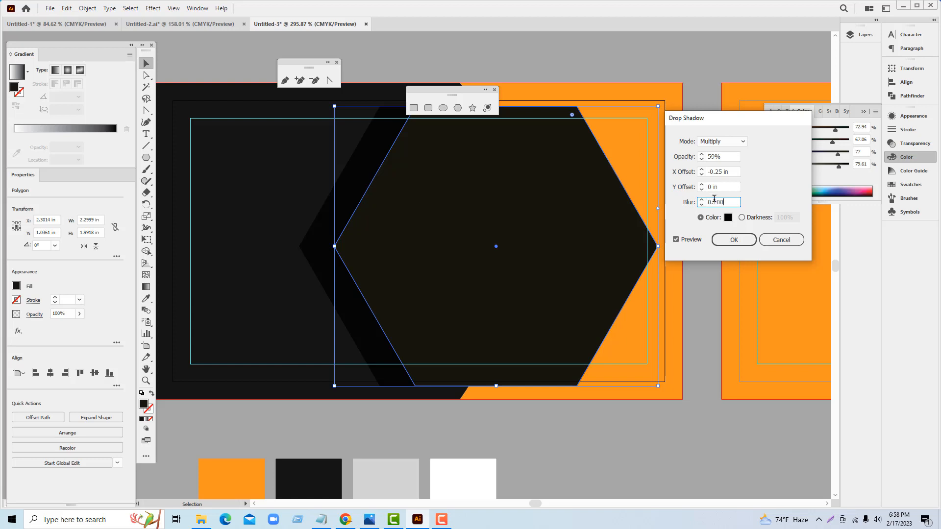
click(725, 188)
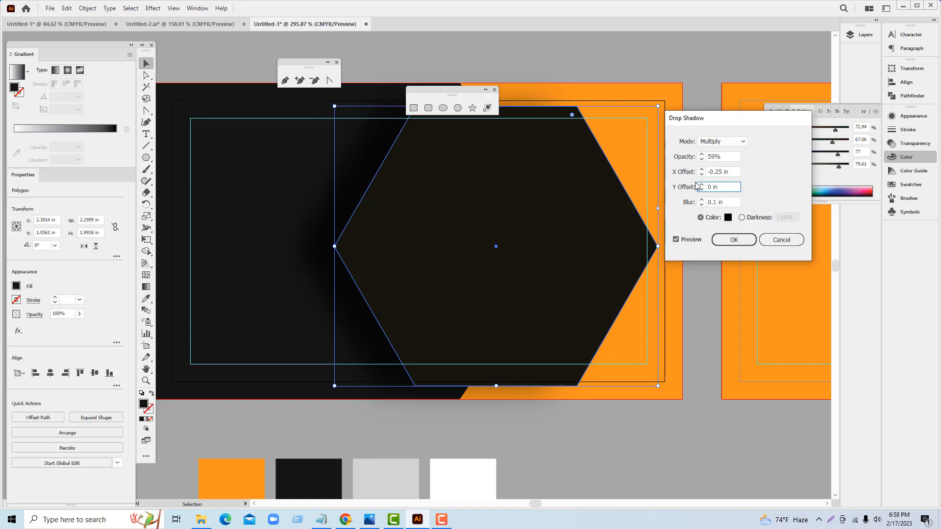
click(730, 240)
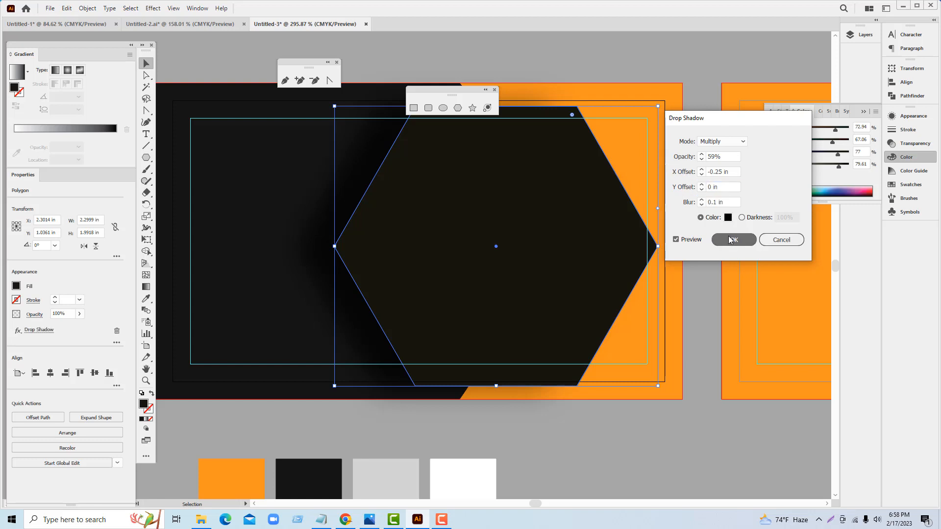
click(198, 62)
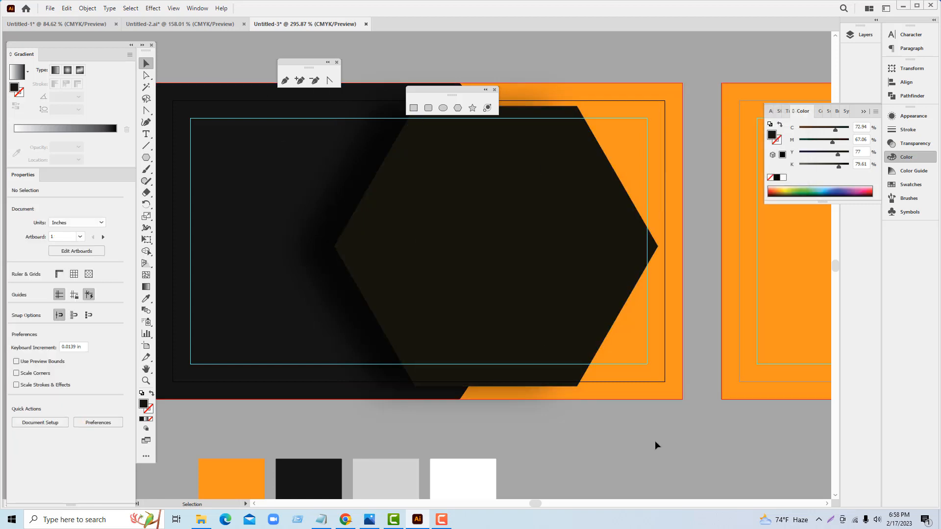
Step: Duplicate the shadowed hexagon from the first card onto the second card, overlapping its left edge and vertically centered on the card
scroll(654, 459, up, 2)
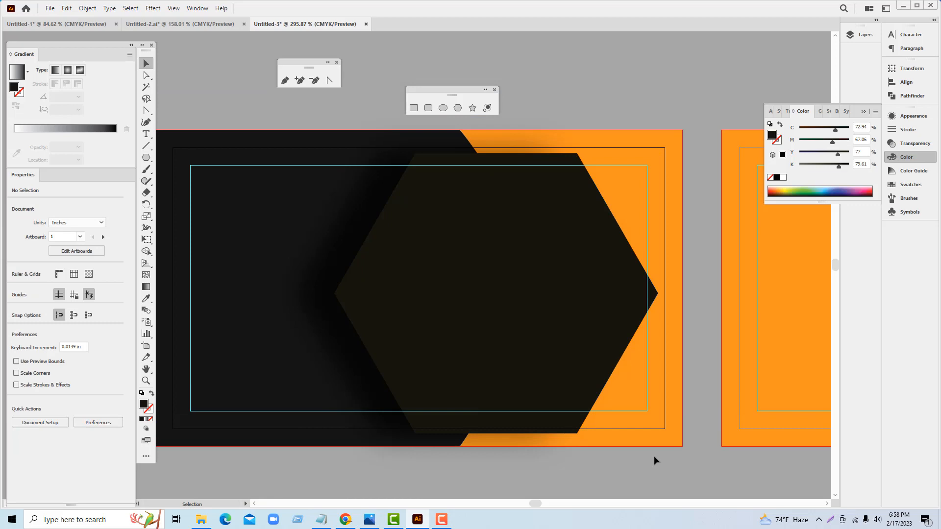
scroll(653, 456, down, 2)
scroll(652, 455, up, 1)
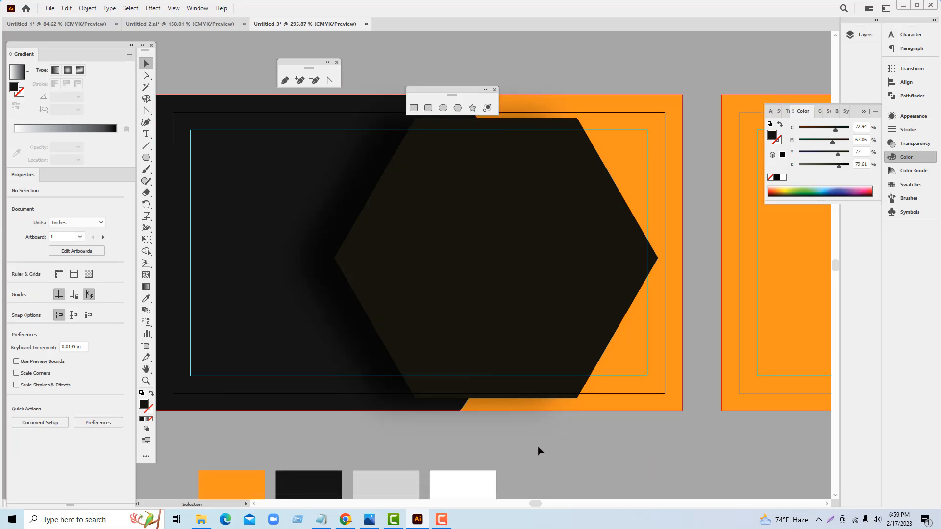
key(z)
alt+click(454, 310)
alt+click(455, 310)
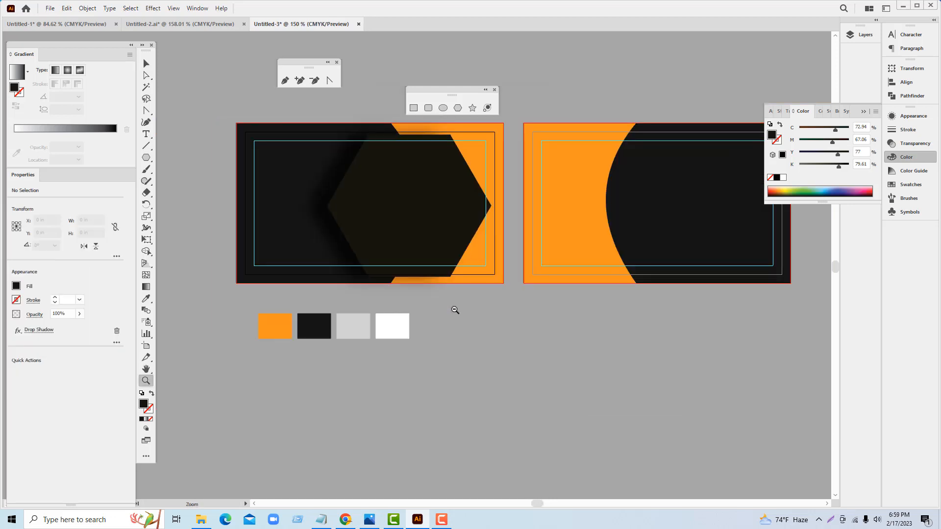
alt+click(455, 310)
click(146, 64)
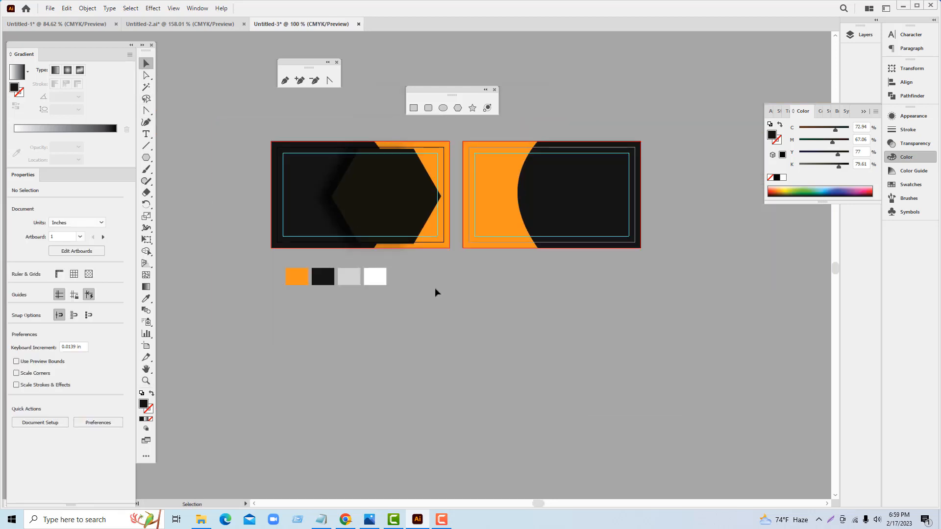
click(391, 200)
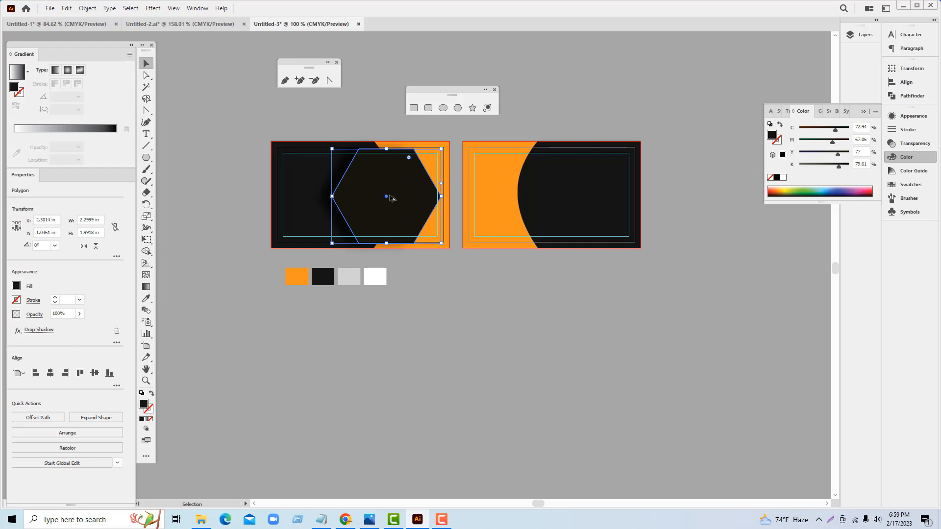
drag(391, 198, 509, 197)
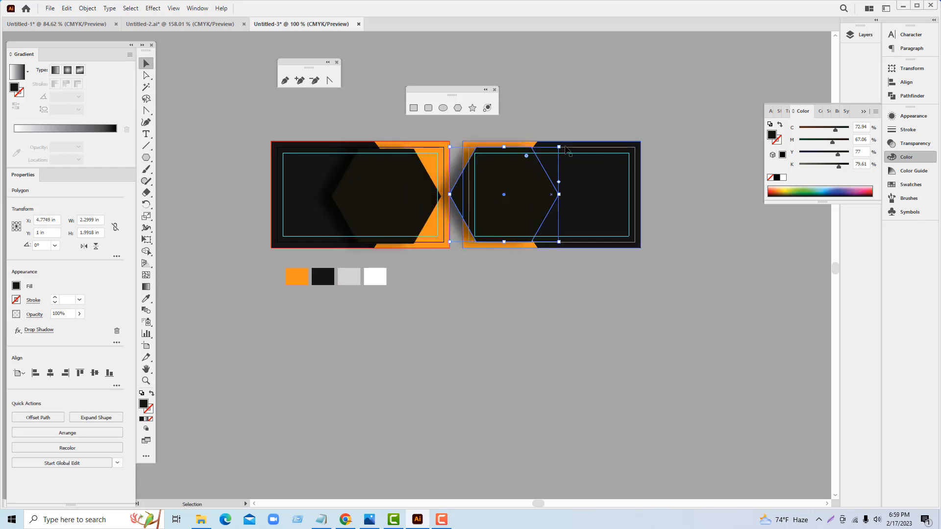
Step: Rotate the second card's hexagon 180° and move it onto the empty canvas below that card
drag(562, 146, 470, 228)
click(545, 298)
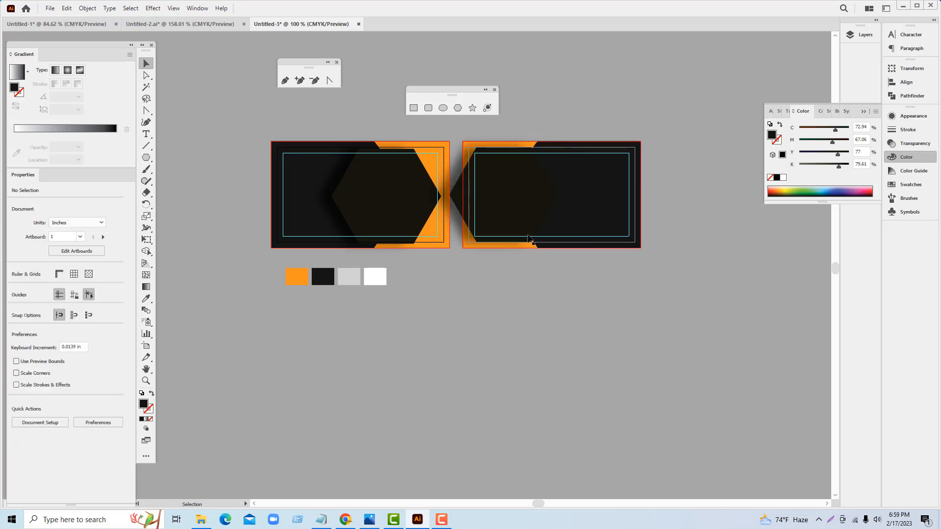
drag(528, 190, 532, 205)
drag(541, 330, 554, 347)
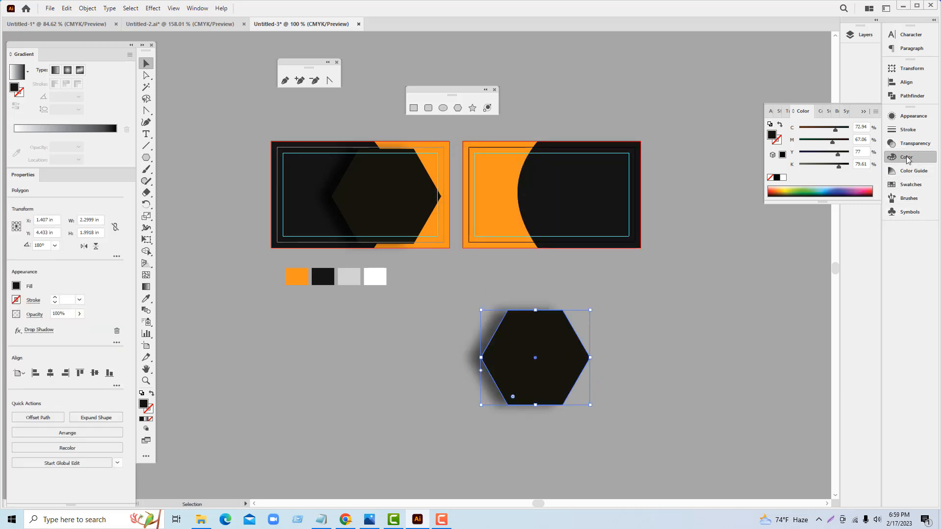
Step: Edit the rotated hexagon's existing drop shadow, setting its X offset to 0.25 in, and apply the change
click(908, 119)
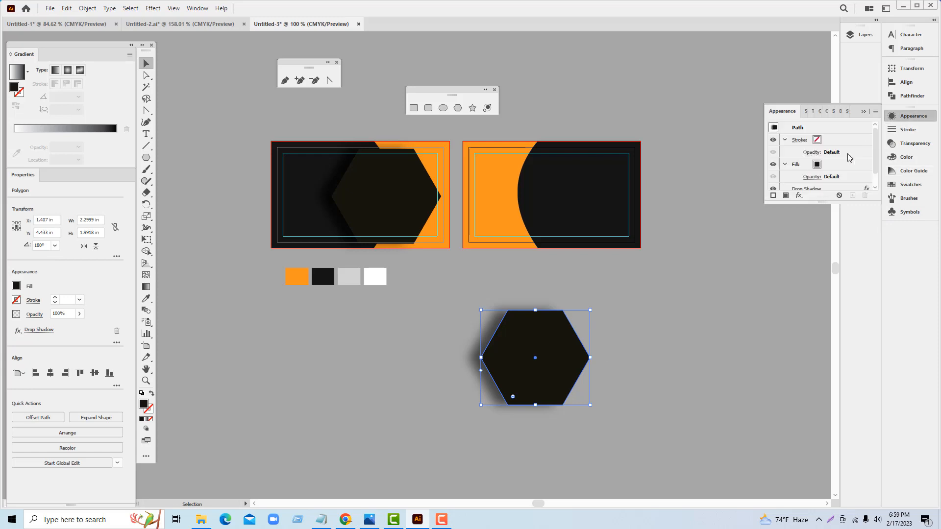
click(812, 177)
key(Escape)
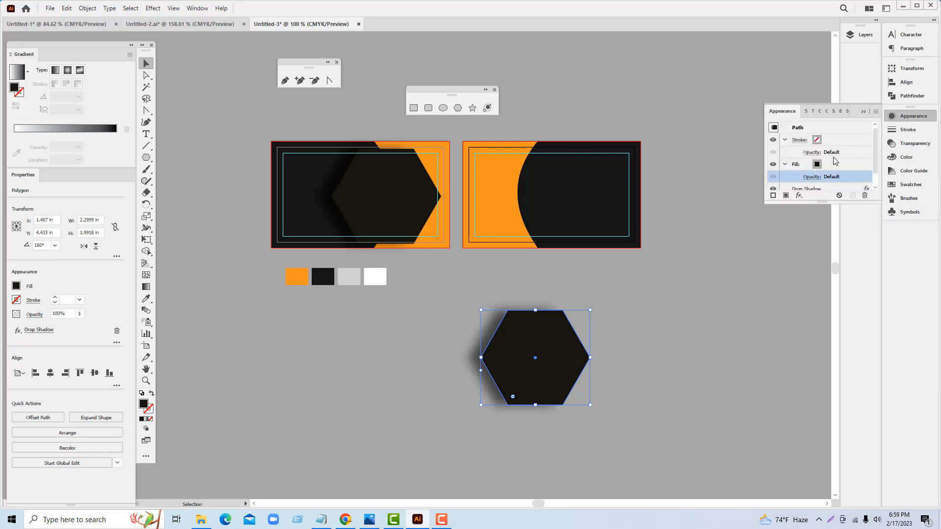
scroll(828, 164, down, 1)
click(811, 173)
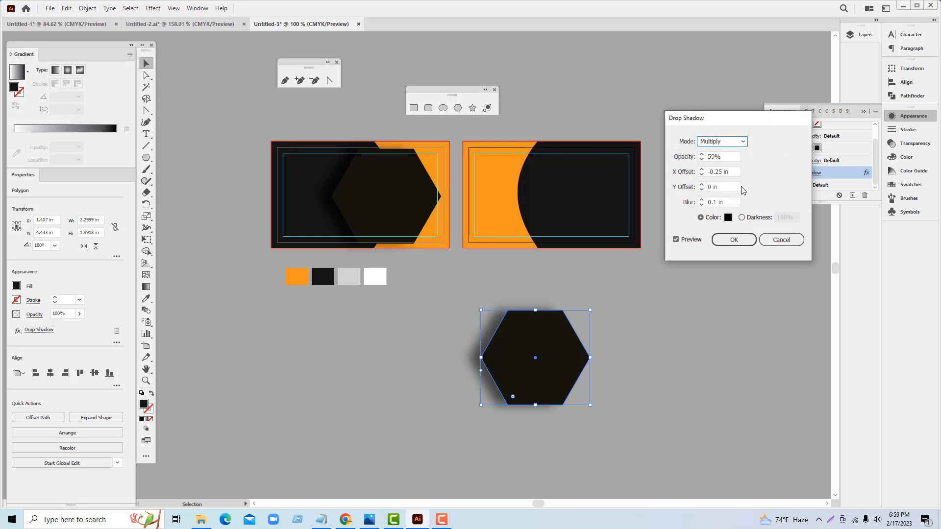
click(712, 171)
key(BackSpace)
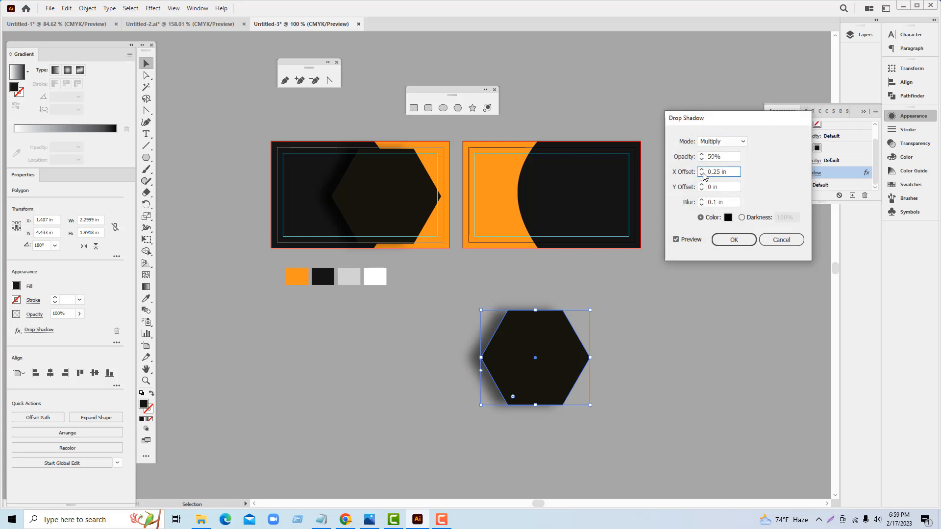
key(Tab)
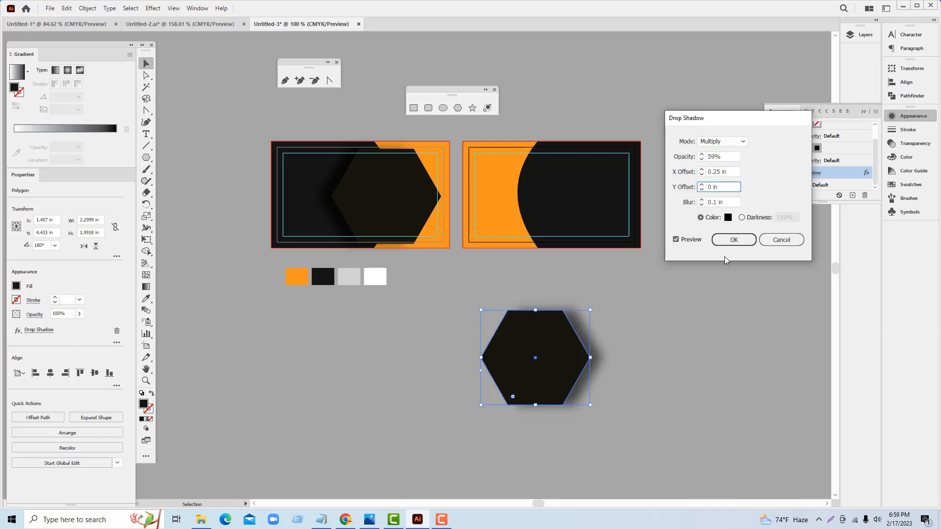
click(733, 240)
Step: Move the hexagon back onto the second card, shrink it to about 1.56 × 1.35 in and center it vertically over the orange panel's edge
drag(536, 379, 530, 211)
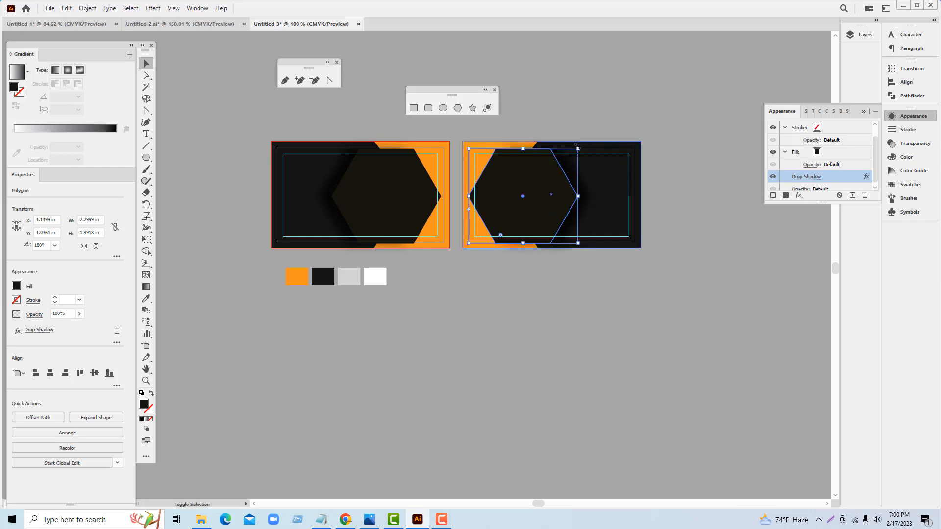
drag(579, 147, 561, 163)
drag(530, 191, 524, 190)
click(560, 299)
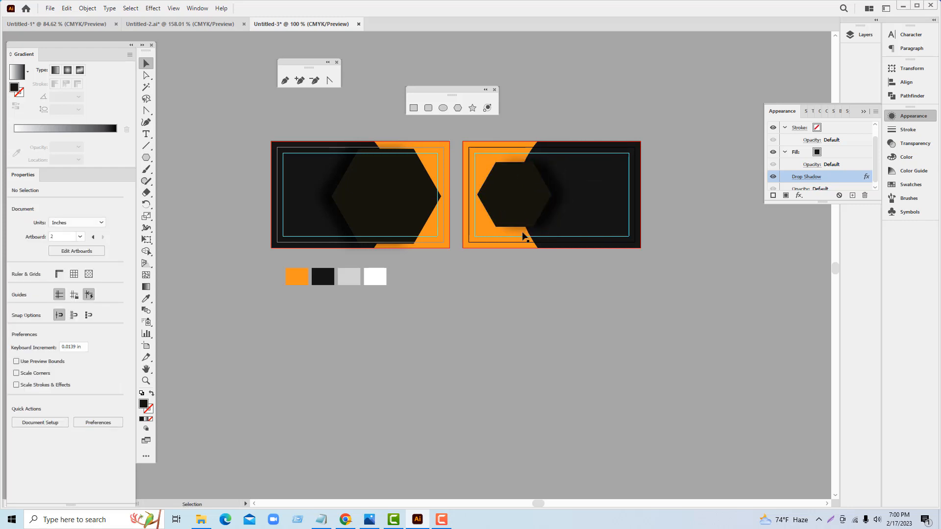
Step: Narrow the second card's curved orange panel to about 1.34 in wide, keeping its outer edge in place
click(517, 153)
click(578, 158)
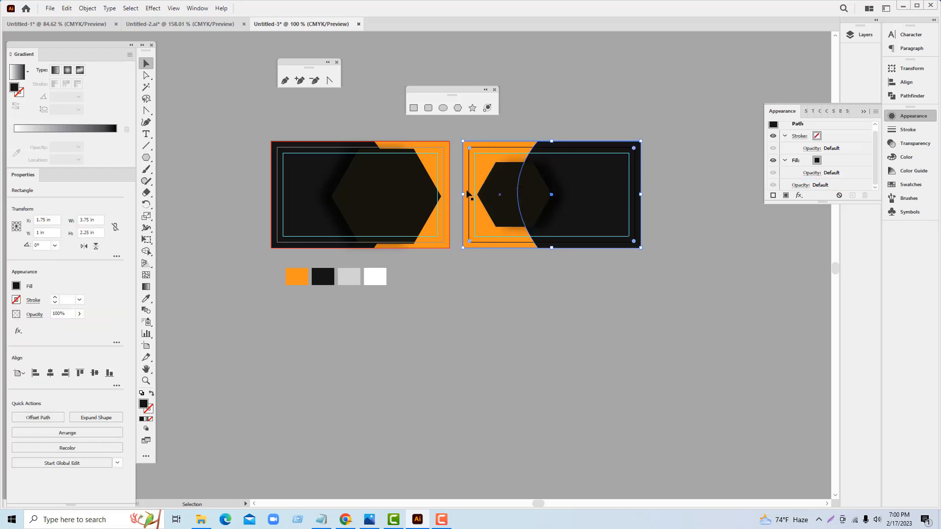
click(514, 161)
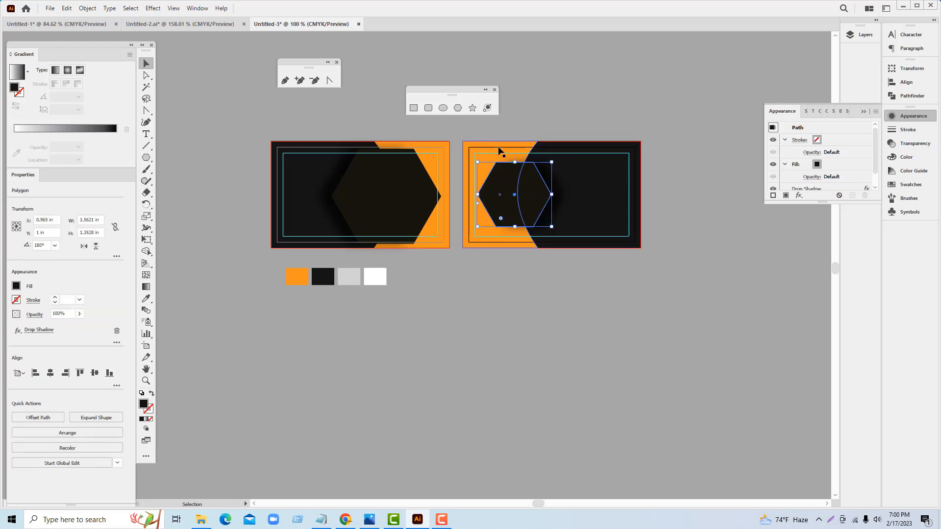
click(498, 146)
drag(538, 194, 515, 194)
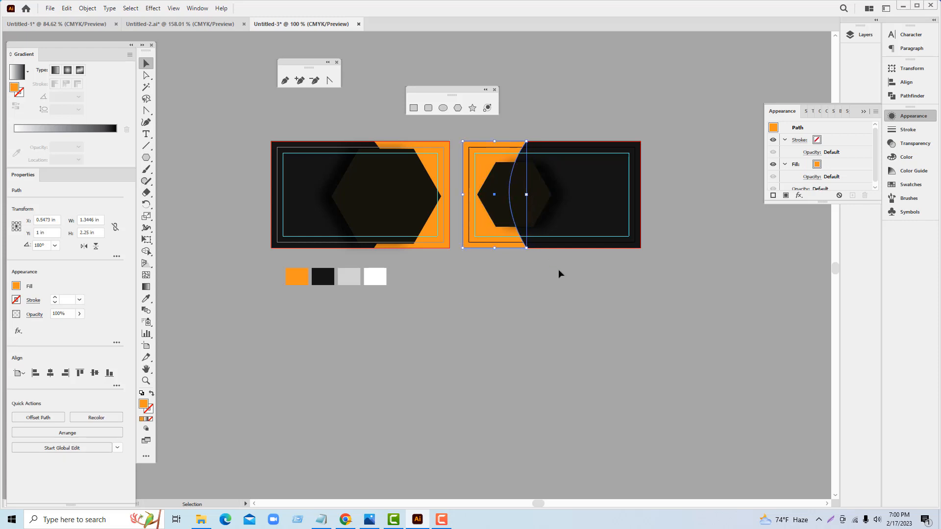
click(557, 269)
Step: Enlarge the second card's hexagon slightly about its center, keeping it vertically centered on the card
click(519, 198)
drag(513, 196, 514, 196)
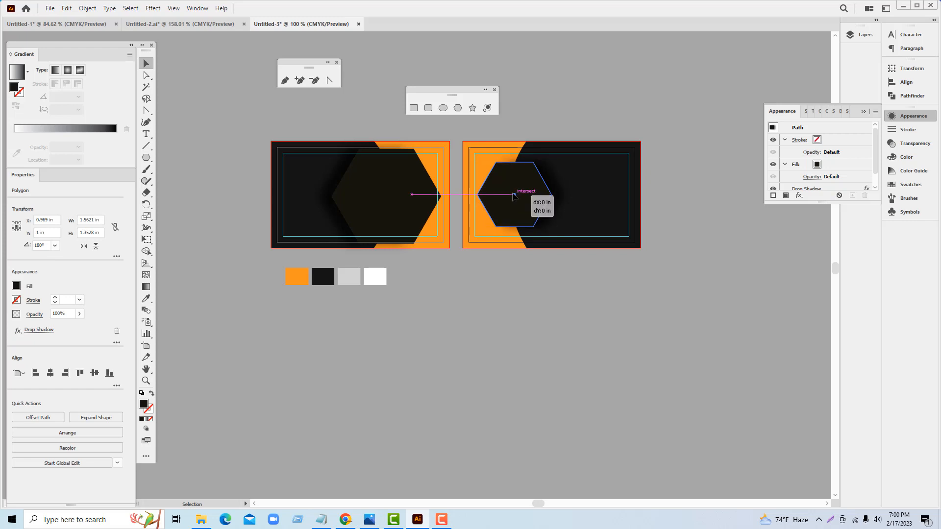
drag(552, 226, 560, 231)
click(568, 275)
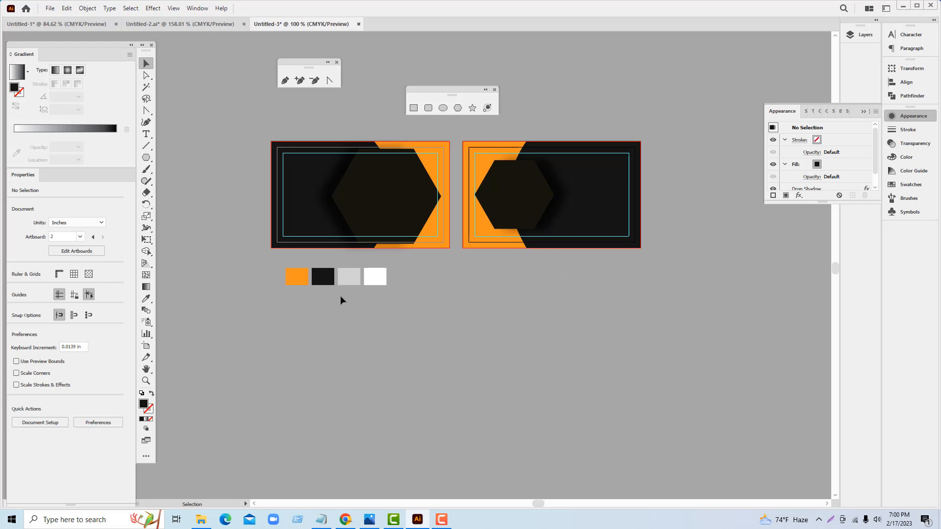
Step: Open the FDLYER LOGO Illustrator file from the Desktop
click(49, 8)
click(63, 41)
scroll(74, 143, up, 2)
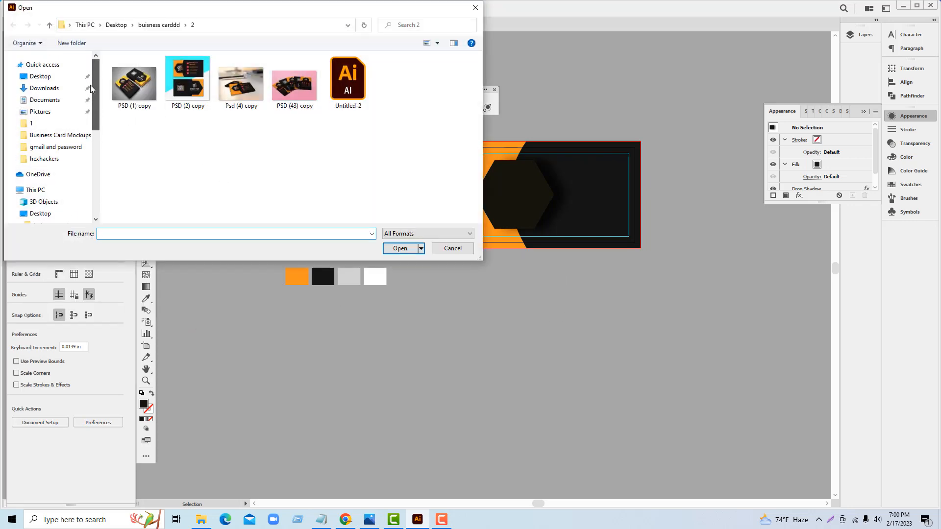
click(53, 77)
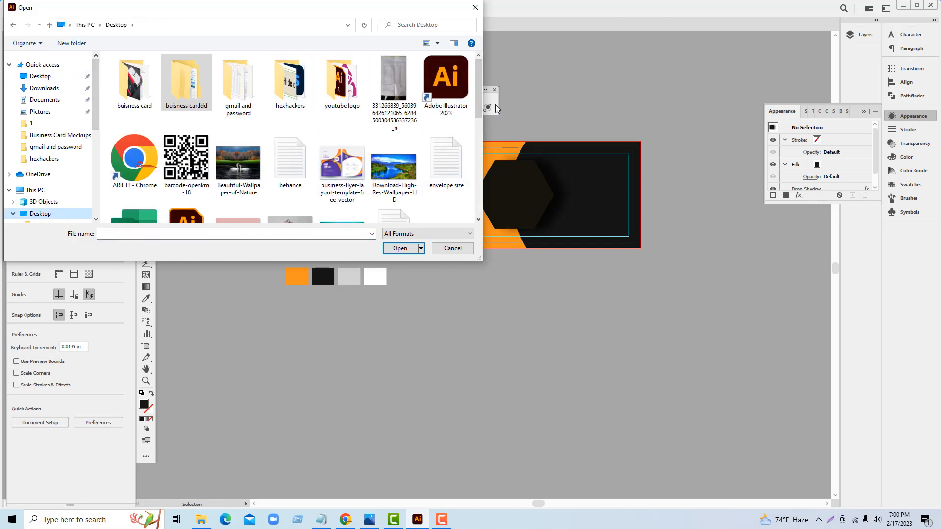
drag(481, 104, 490, 130)
click(203, 146)
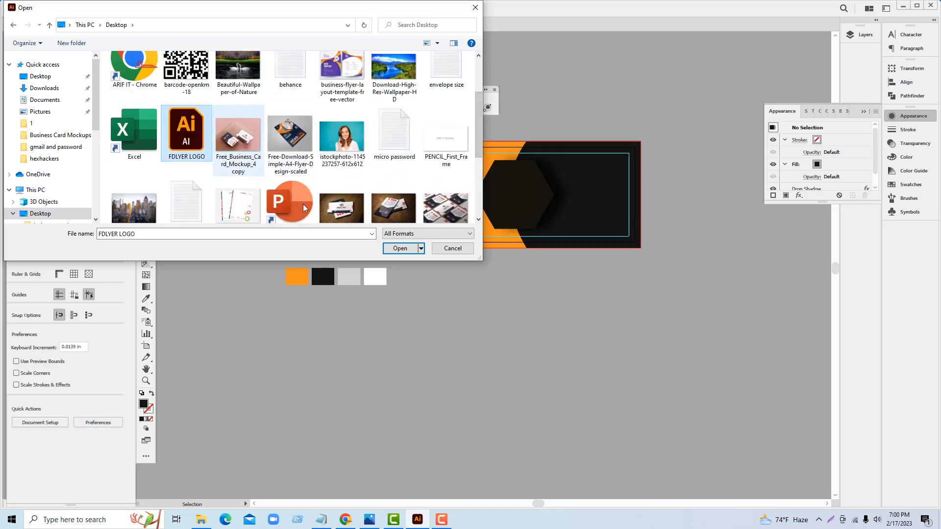
click(400, 248)
Step: Bring the square spiral logo into the Untitled-3 document and place it on the canvas below the cards
click(424, 218)
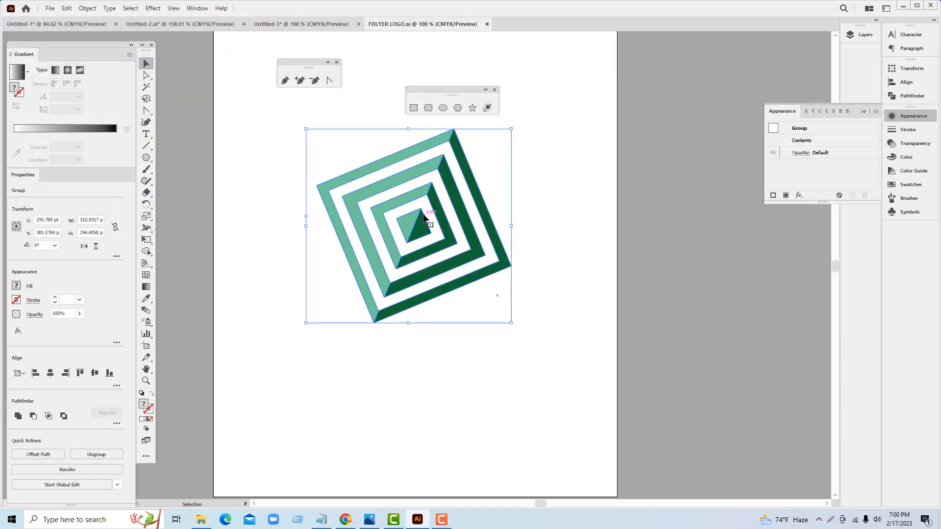
drag(417, 211, 187, 28)
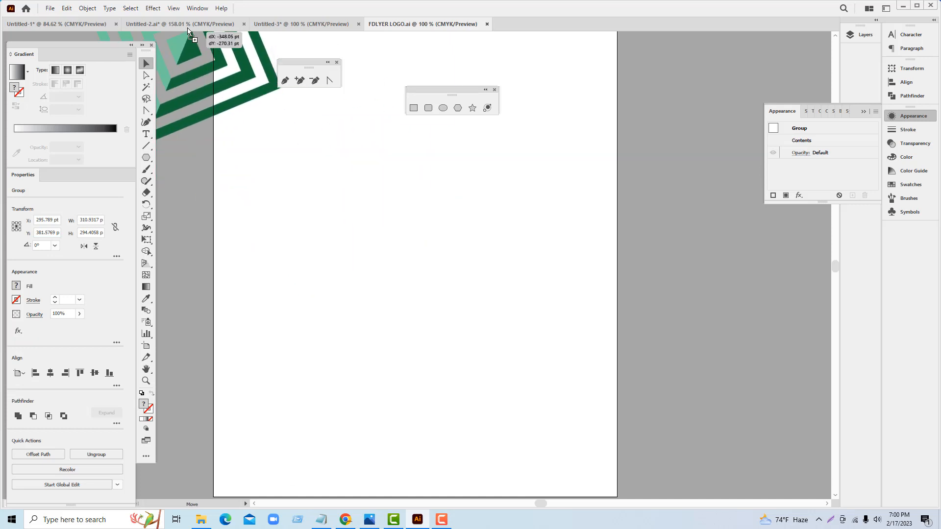
drag(263, 23, 278, 54)
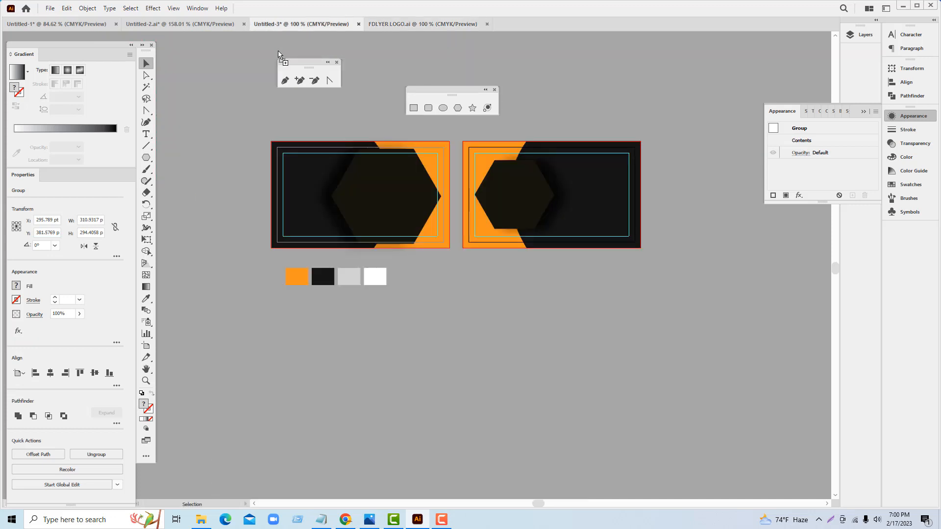
mouse_move(475, 319)
mouse_down()
mouse_move(444, 289)
mouse_move(475, 326)
mouse_up()
Step: Ungroup the logo and fill its dark green half with the color of the orange swatch
right_click(481, 320)
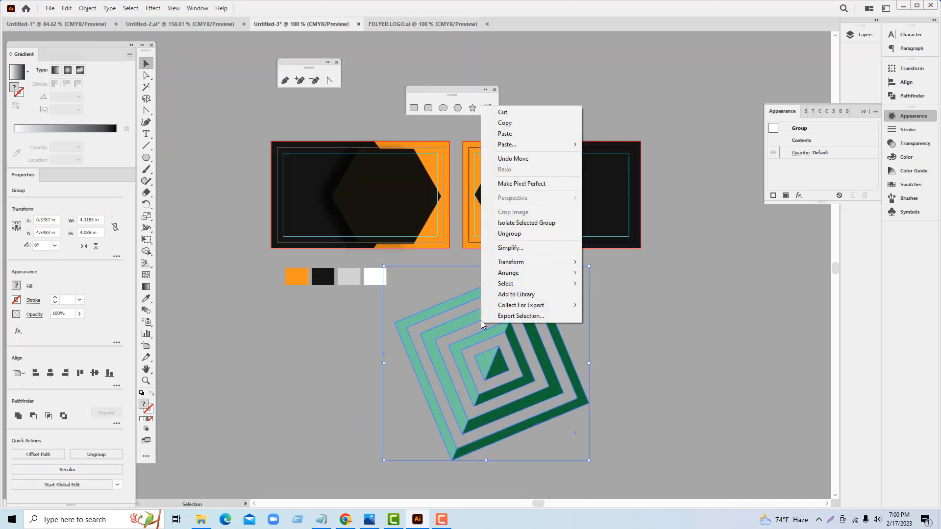
click(584, 295)
click(551, 337)
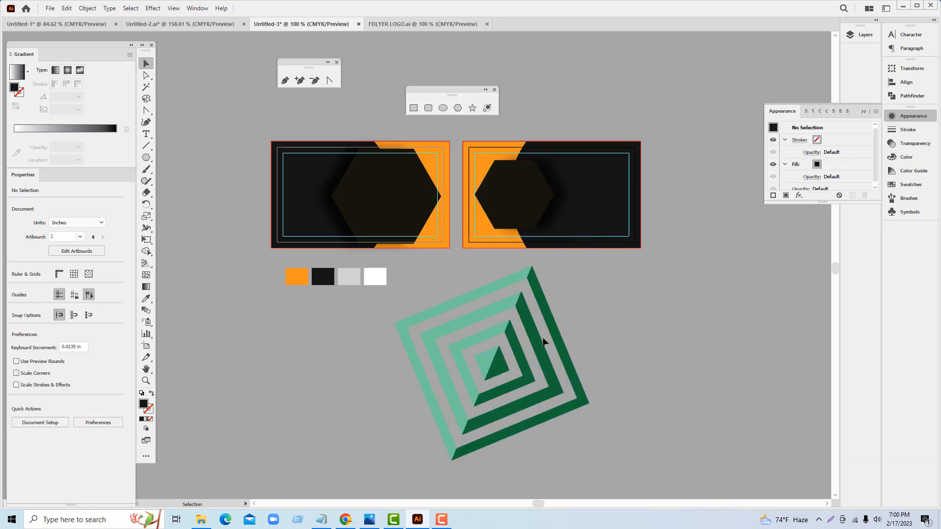
click(543, 342)
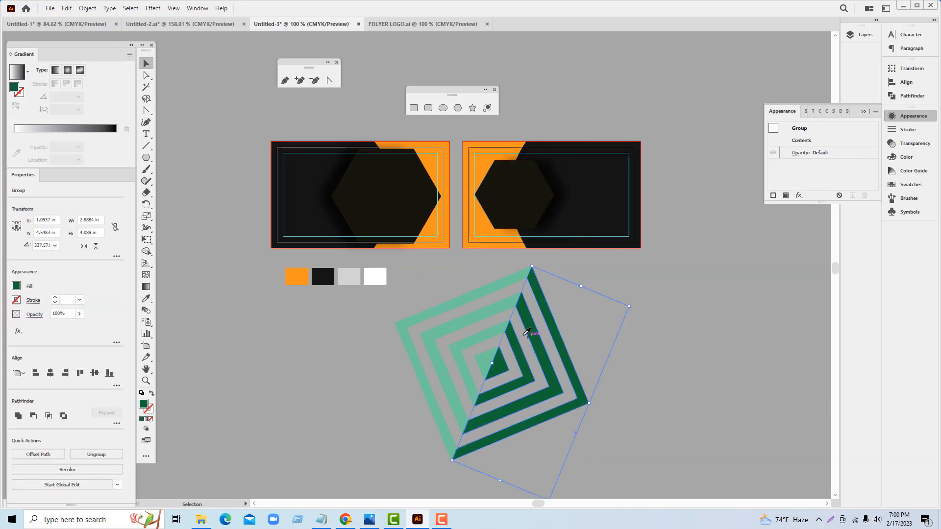
key(i)
click(297, 276)
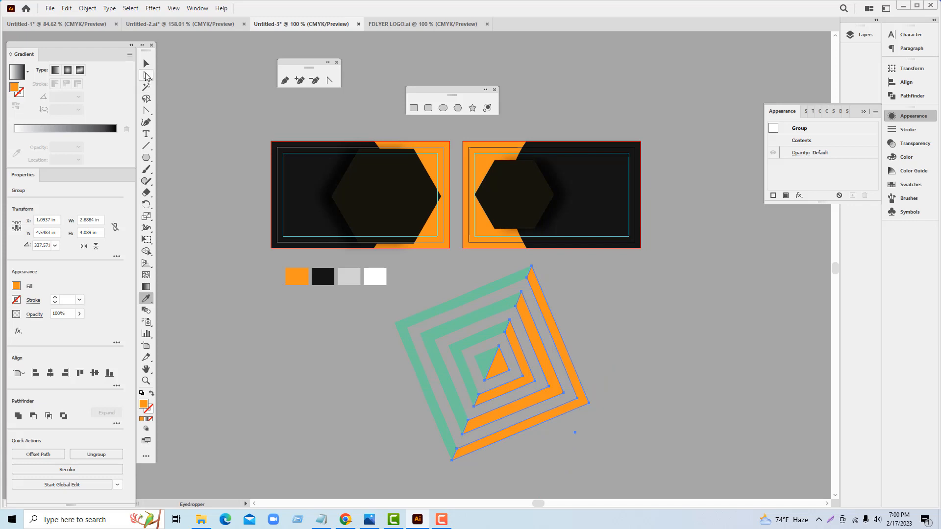
Step: Fill the logo's light green half with the color of the white swatch and deselect it
ctrl+click(390, 317)
ctrl+click(410, 322)
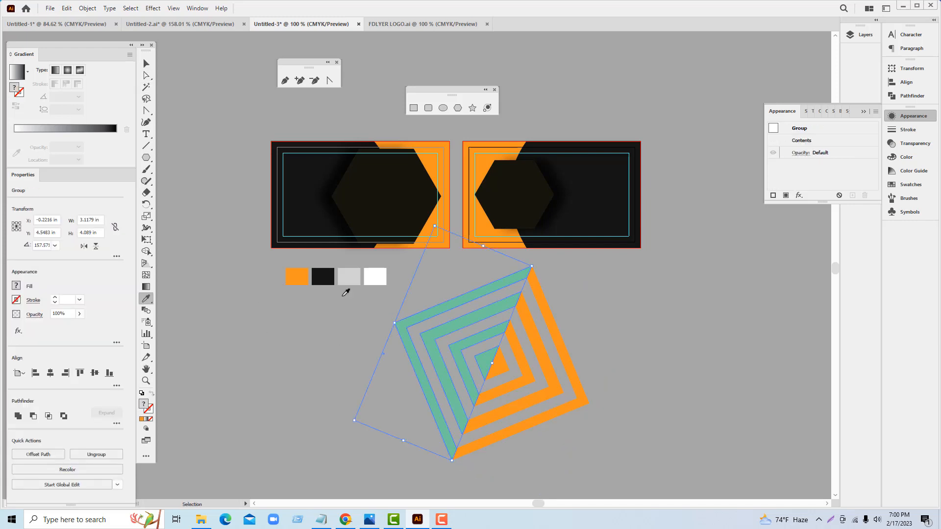
click(349, 277)
click(375, 276)
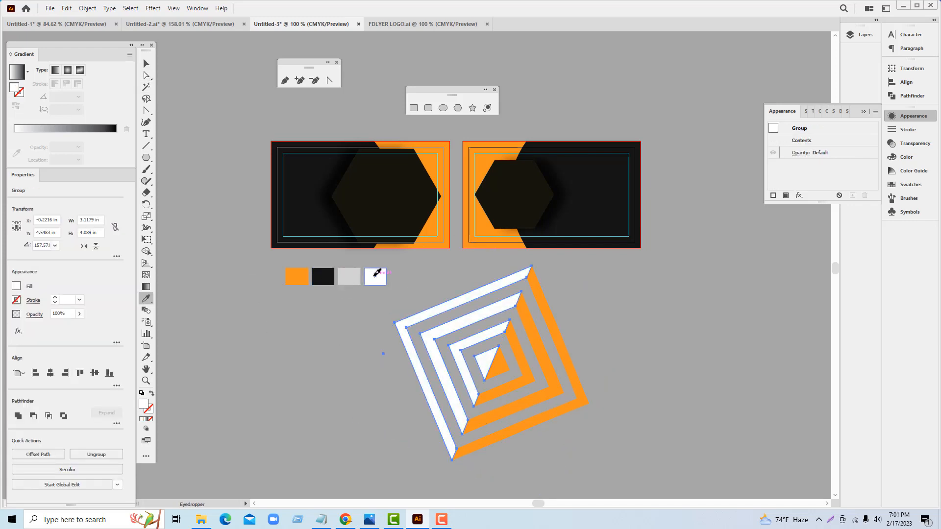
click(147, 63)
click(340, 354)
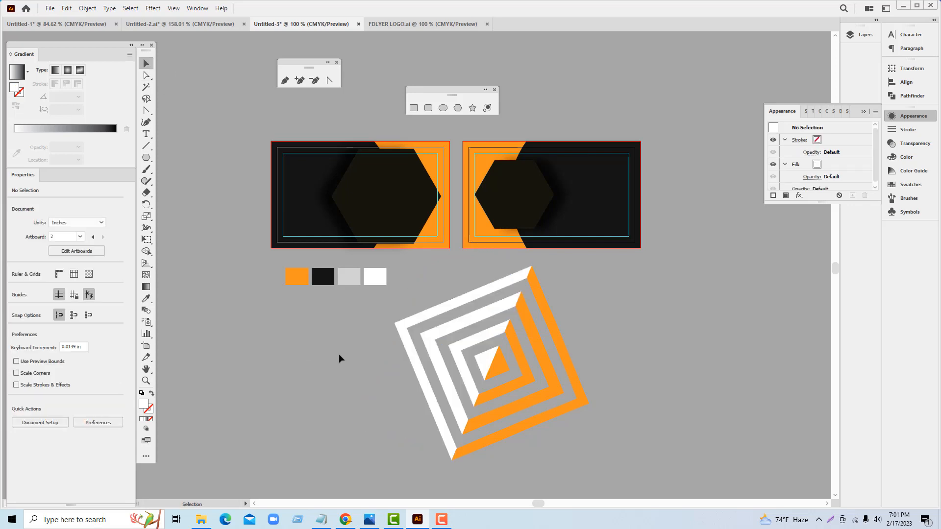
Step: Scale the whole orange and white logo down proportionally and place it just below the gap between the two cards
click(572, 401)
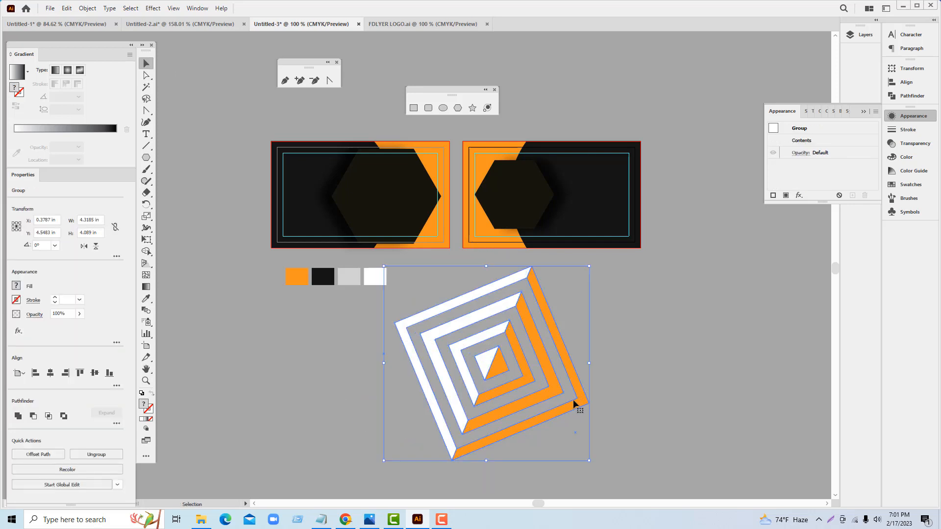
drag(589, 266, 535, 343)
drag(491, 365, 461, 308)
click(520, 363)
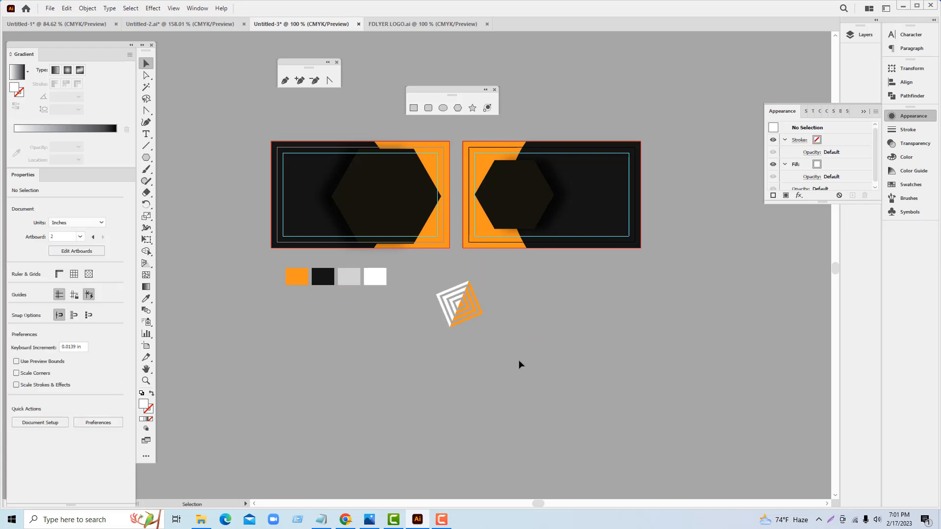
Step: Switch to the Untitled-2.ai document and ungroup the first business card's artwork
click(177, 24)
click(371, 272)
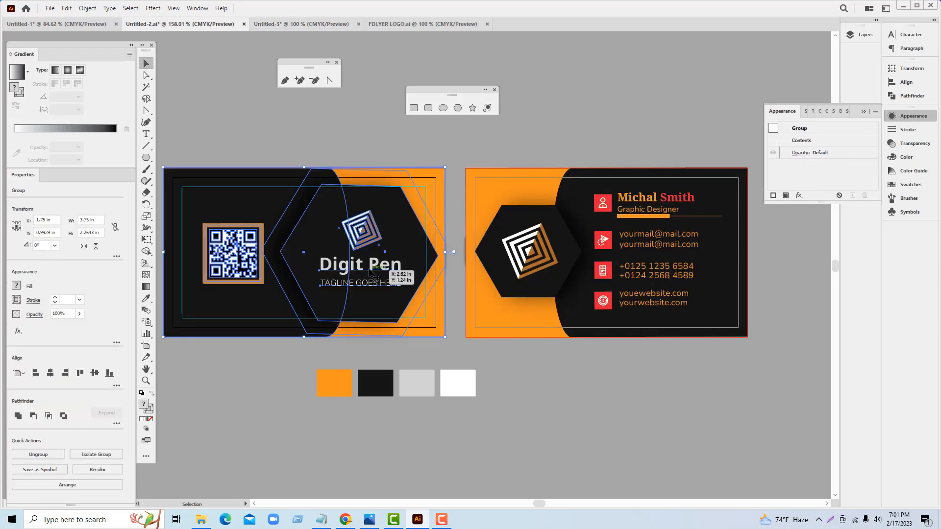
right_click(364, 241)
click(390, 368)
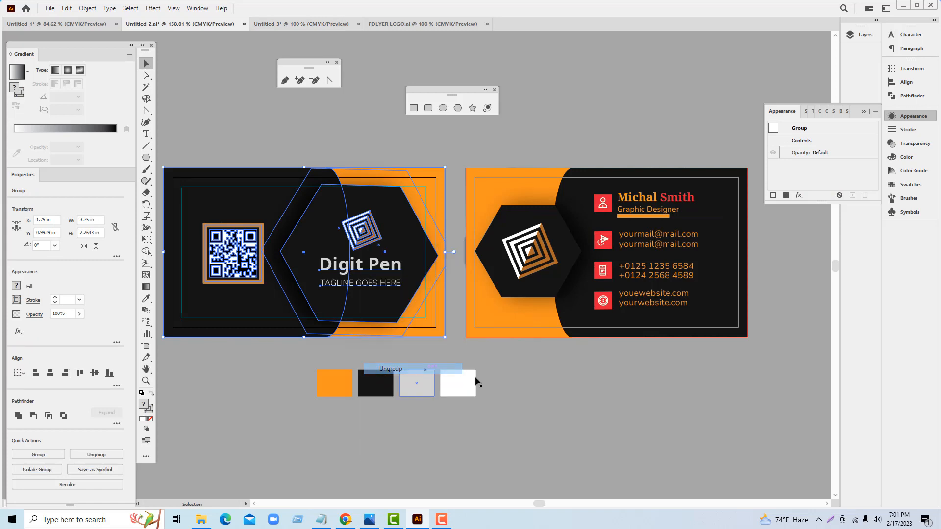
click(400, 354)
Step: Move the Digit Pen logo and tagline group off the first card onto the canvas below the second card
click(384, 271)
drag(382, 270, 579, 407)
click(657, 418)
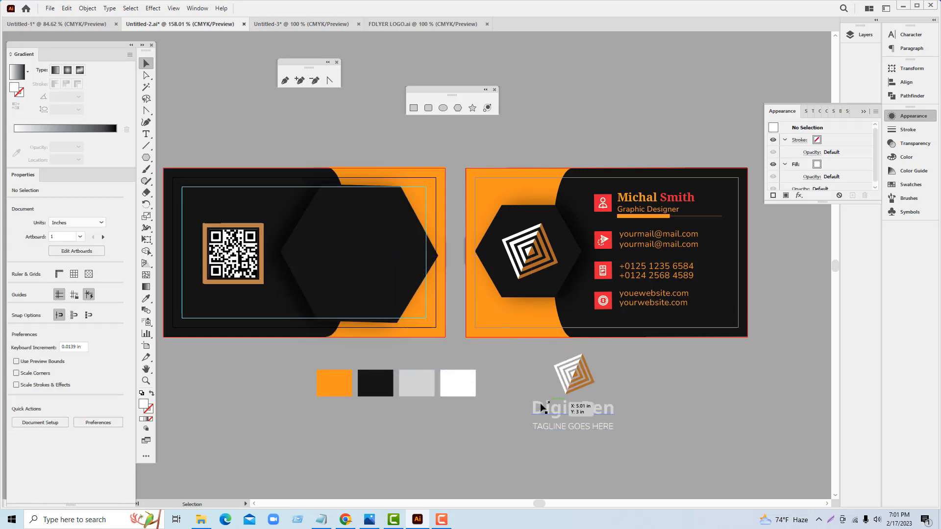
Step: Ungroup the Digit Pen logo and tagline artwork below the second card
click(567, 384)
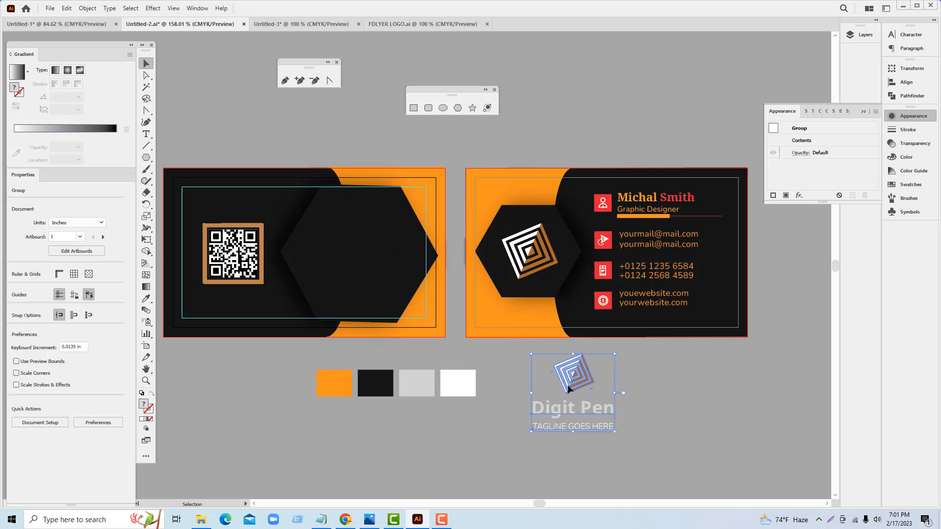
right_click(567, 384)
click(596, 296)
click(662, 431)
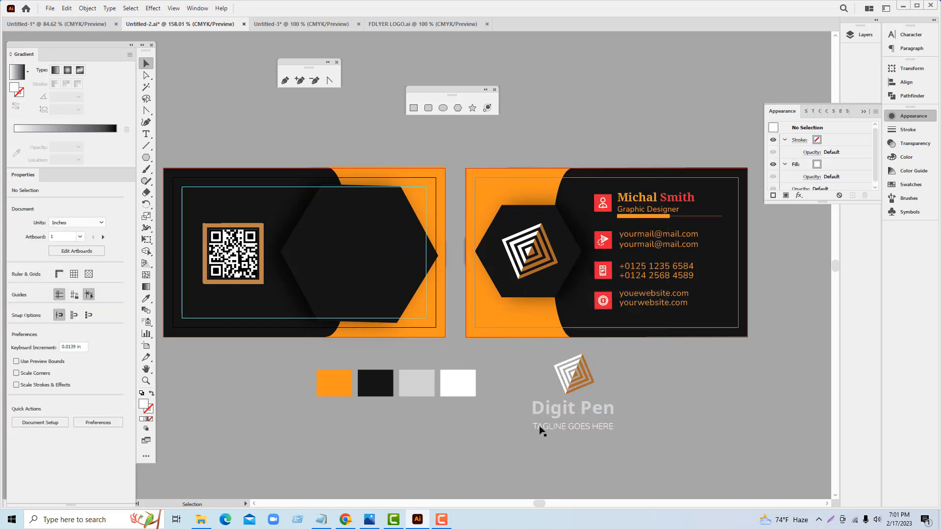
click(583, 424)
right_click(577, 416)
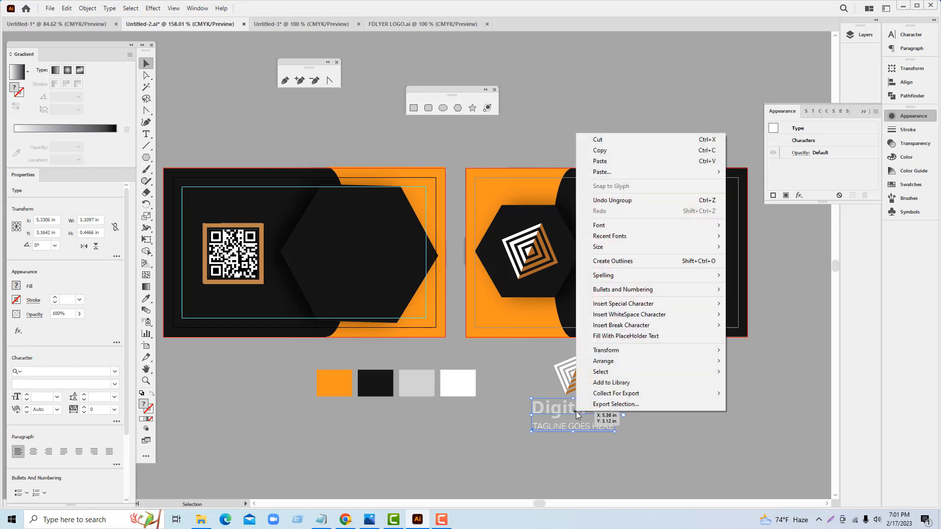
click(697, 463)
drag(603, 421, 622, 413)
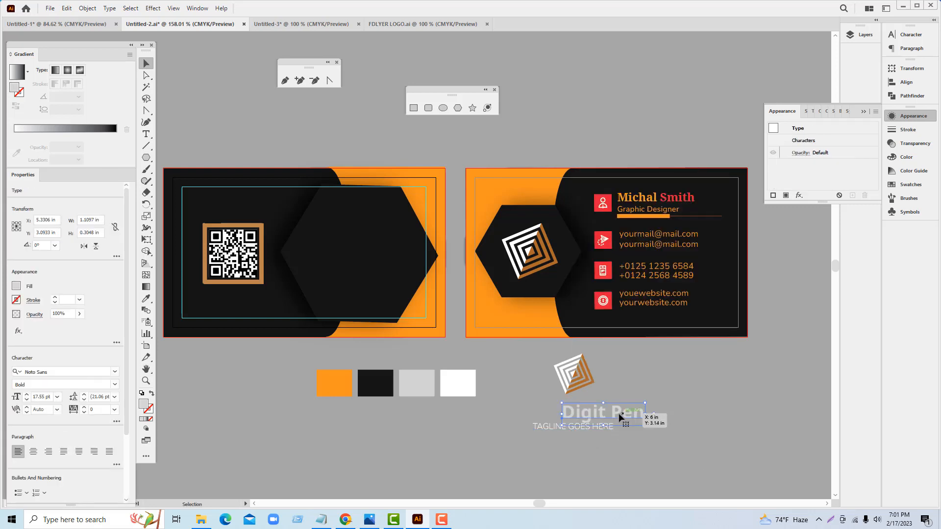
key(ctrl+z)
click(512, 405)
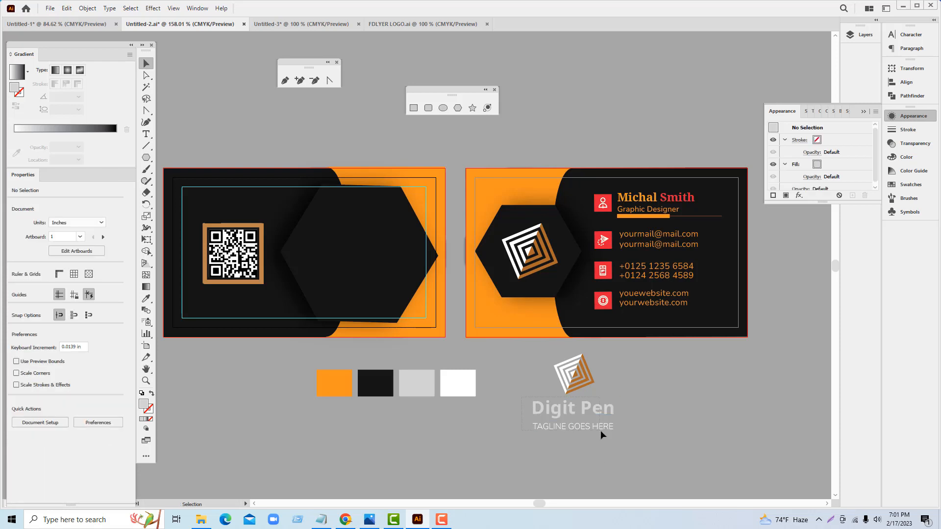
right_click(578, 410)
mouse_move(611, 275)
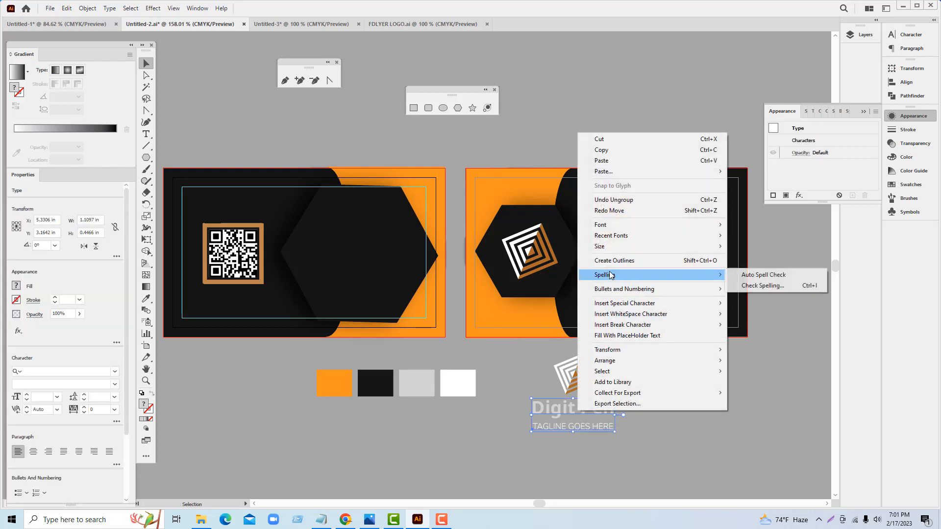
click(549, 439)
Step: Copy the Digit Pen and tagline text into the Untitled-3 document and place it just below the orange and white logo
click(567, 413)
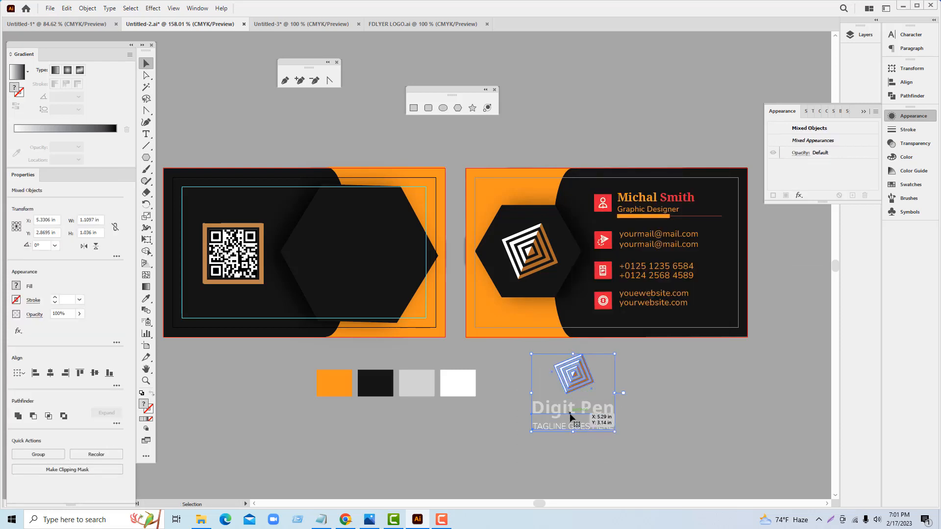
mouse_move(536, 413)
mouse_down()
mouse_move(556, 430)
mouse_move(522, 407)
mouse_up()
drag(572, 427, 309, 28)
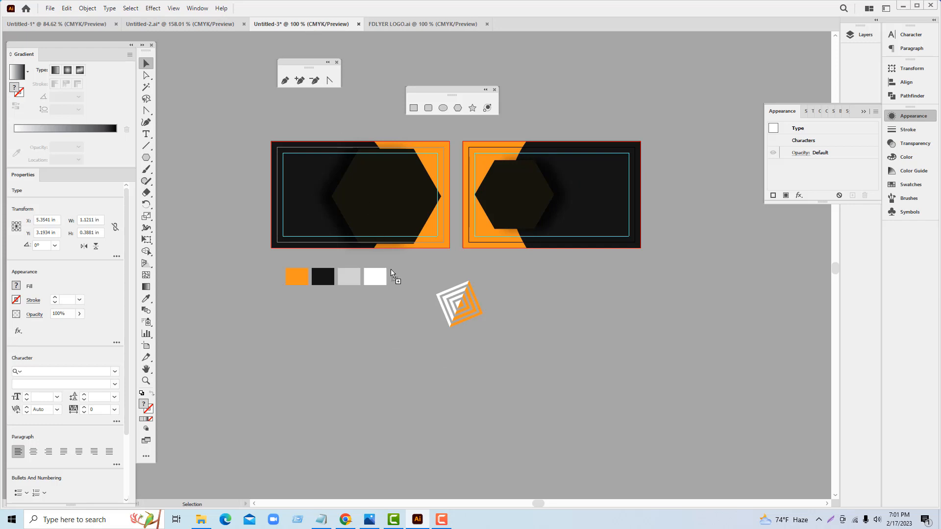
mouse_move(457, 355)
mouse_down()
mouse_move(464, 360)
mouse_move(465, 346)
mouse_move(474, 366)
mouse_move(468, 348)
mouse_up()
Step: Enlarge the Digit Pen and tagline text proportionally to about 1.7 in wide and shift the logo slightly to centre it above the text
click(479, 300)
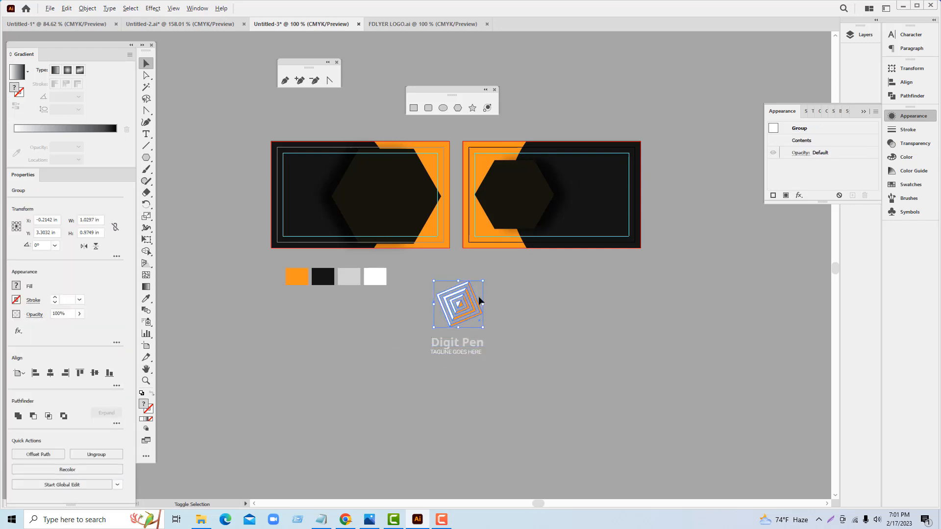
click(471, 365)
click(458, 343)
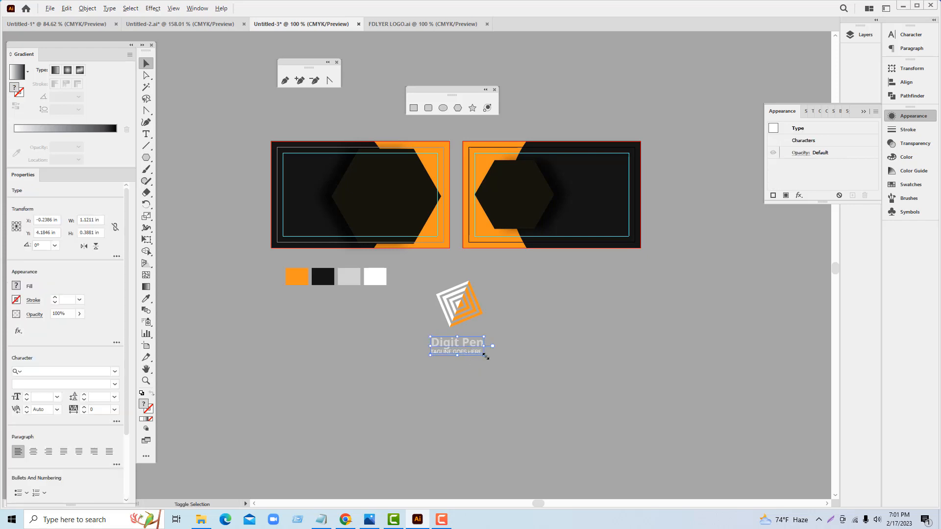
drag(485, 357, 498, 368)
click(503, 374)
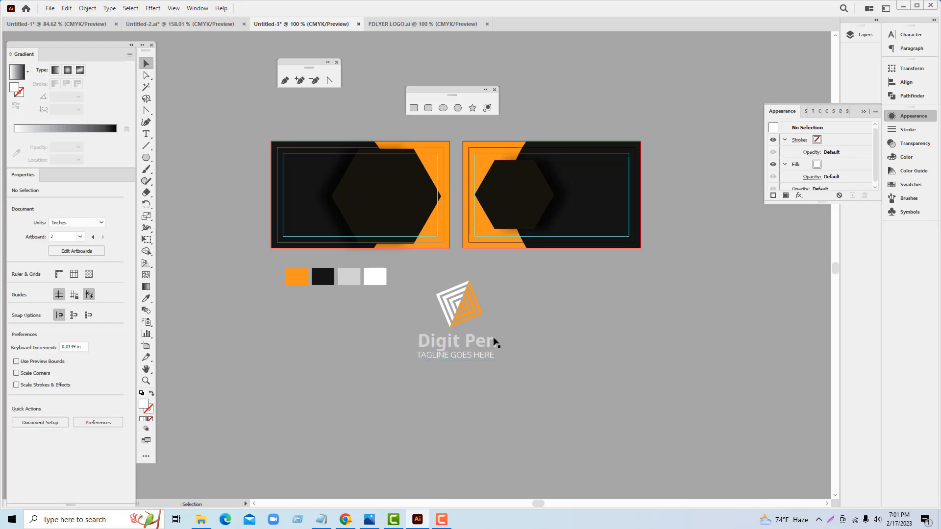
drag(466, 304, 461, 304)
Step: Copy the orange swatch's fill hex code F79320 without changing its color
click(296, 276)
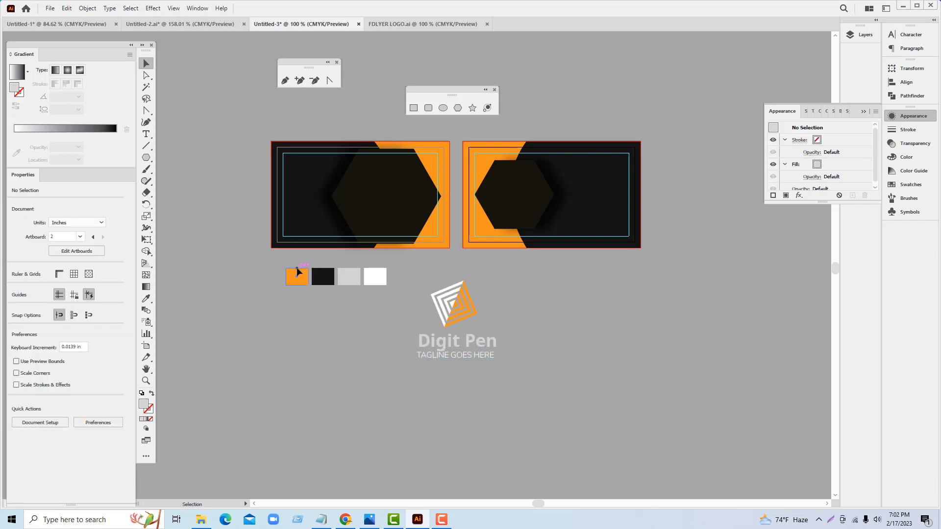
double_click(143, 405)
key(ctrl+c)
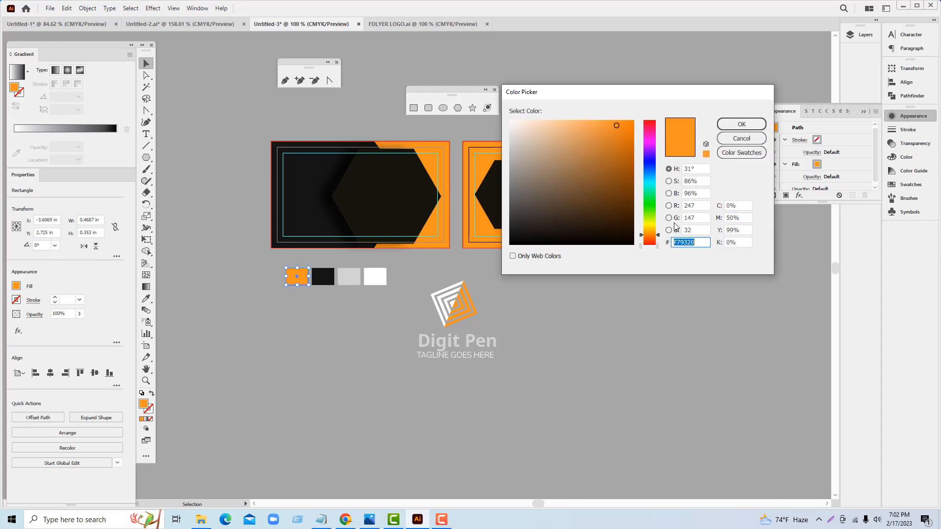
click(742, 138)
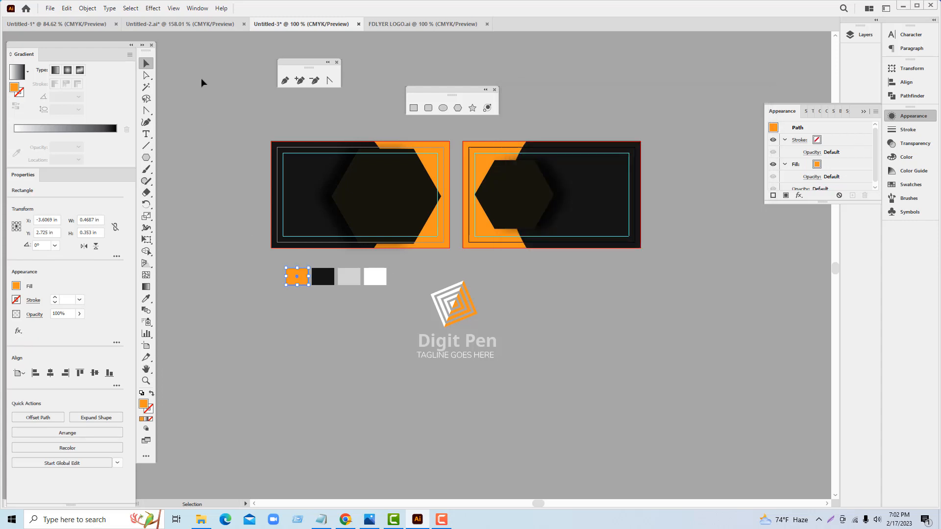
Step: Fill the word Pen in the Digit Pen text with the copied color F79320 and deselect it
click(149, 136)
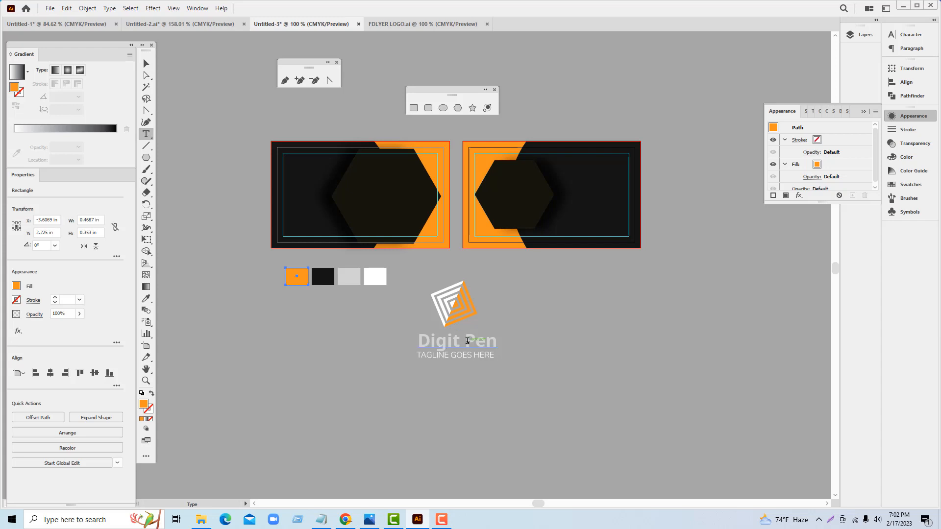
drag(465, 340, 519, 354)
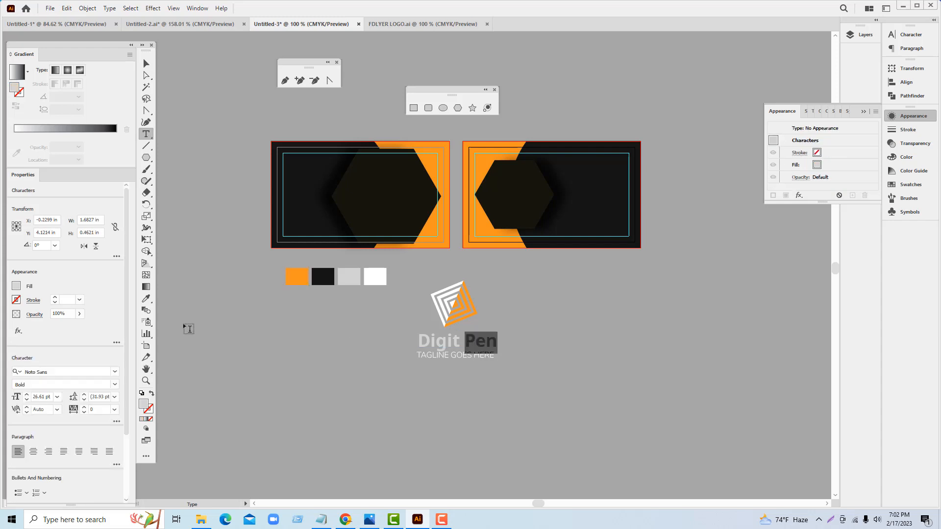
double_click(144, 405)
key(ctrl+v)
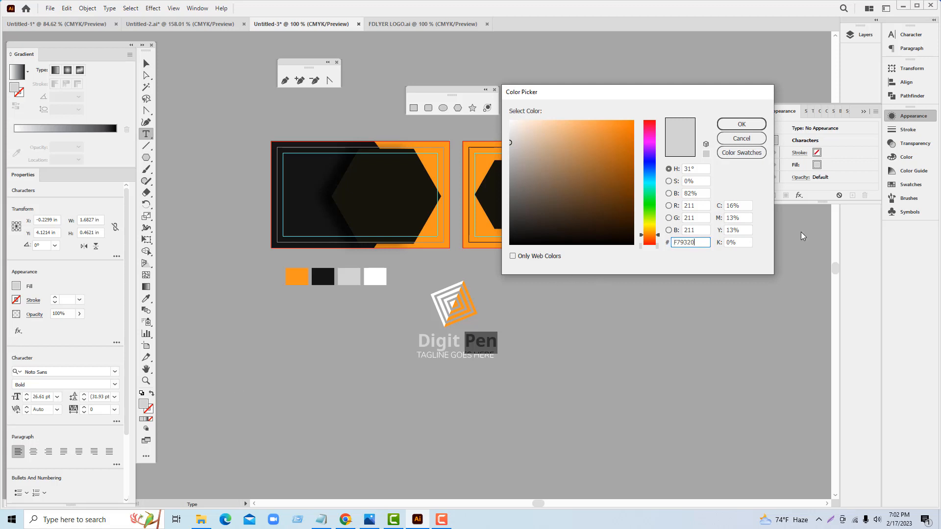
click(741, 125)
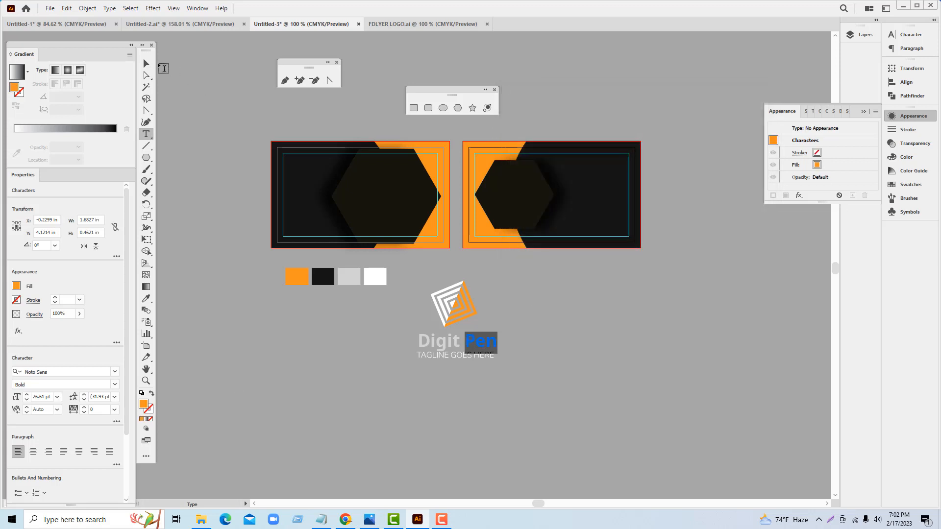
click(146, 64)
click(568, 372)
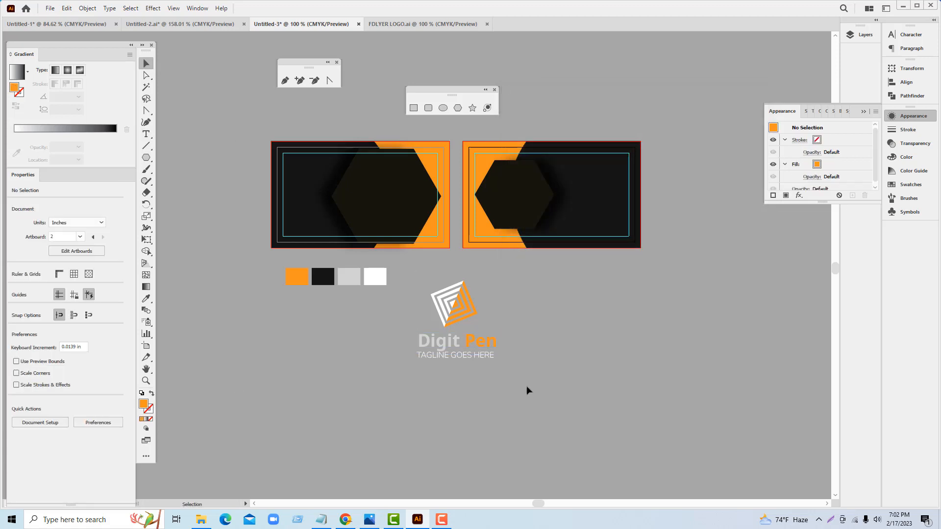
Step: Nudge the TAGLINE GOES HERE line slightly down, away from the Digit Pen text
click(455, 358)
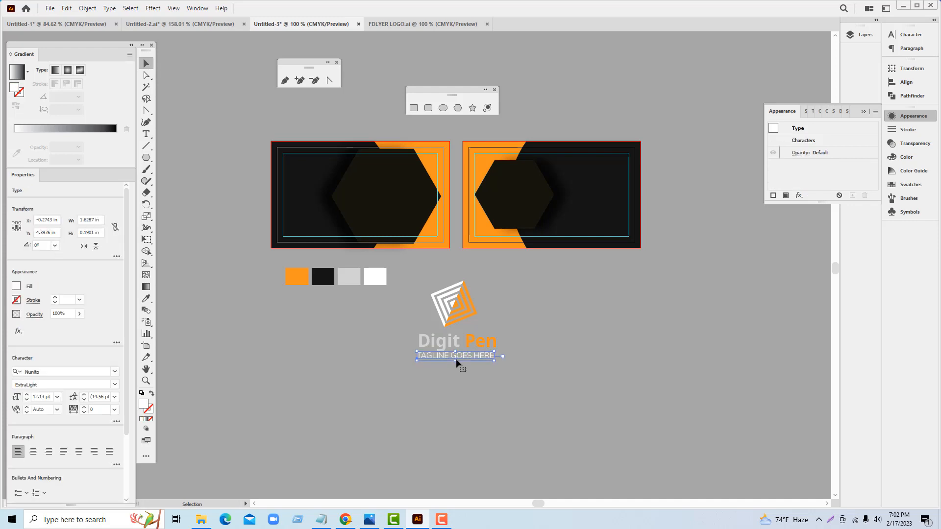
key(Down)
click(448, 387)
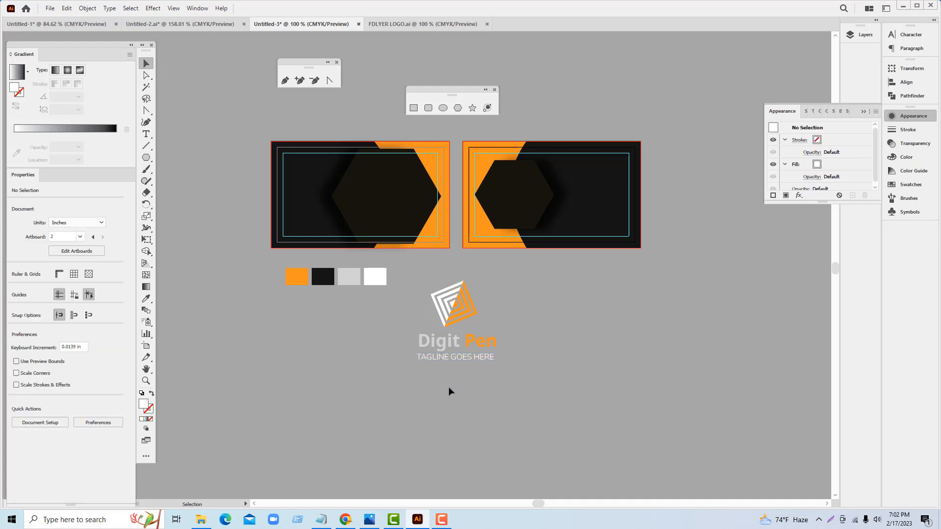
Step: Group the logo with its text and place it on the first card's hexagon, scaled down to about 1.32 in wide
drag(409, 274, 507, 369)
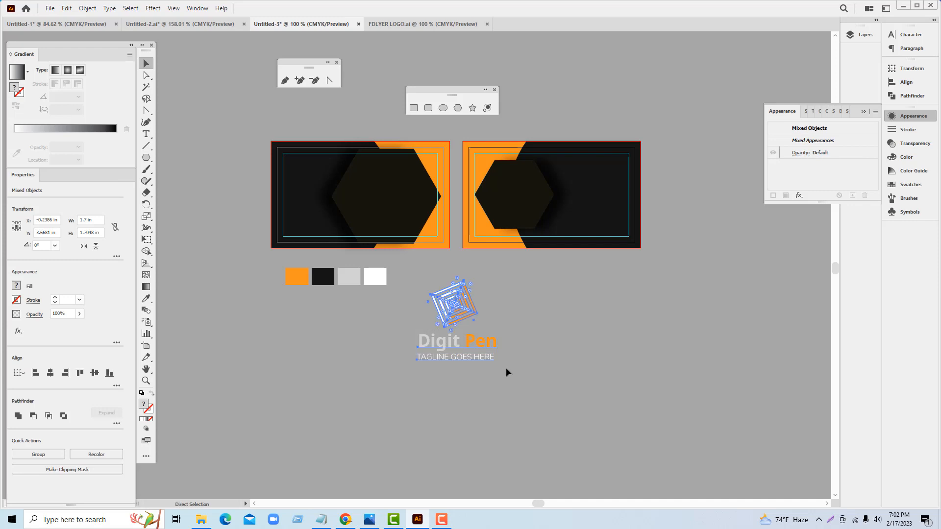
key(ctrl+g)
drag(465, 321, 400, 196)
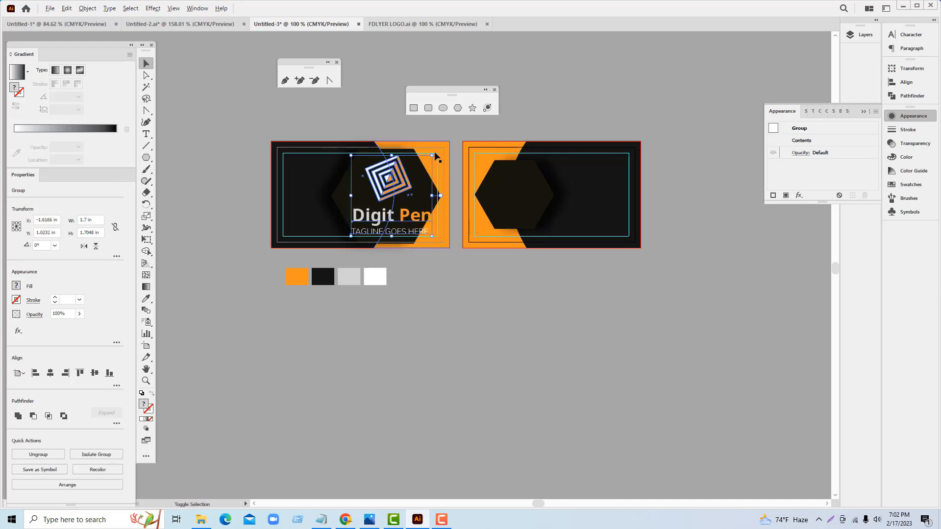
drag(432, 155, 402, 203)
click(445, 322)
Step: Align the logo group and the first card's hexagon to their vertical and horizontal centres
click(417, 226)
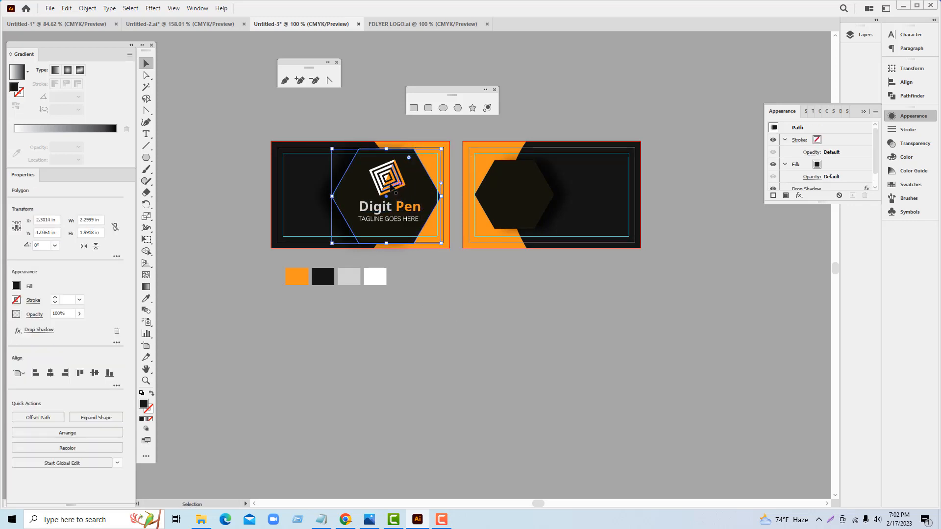
shift+click(408, 211)
click(408, 210)
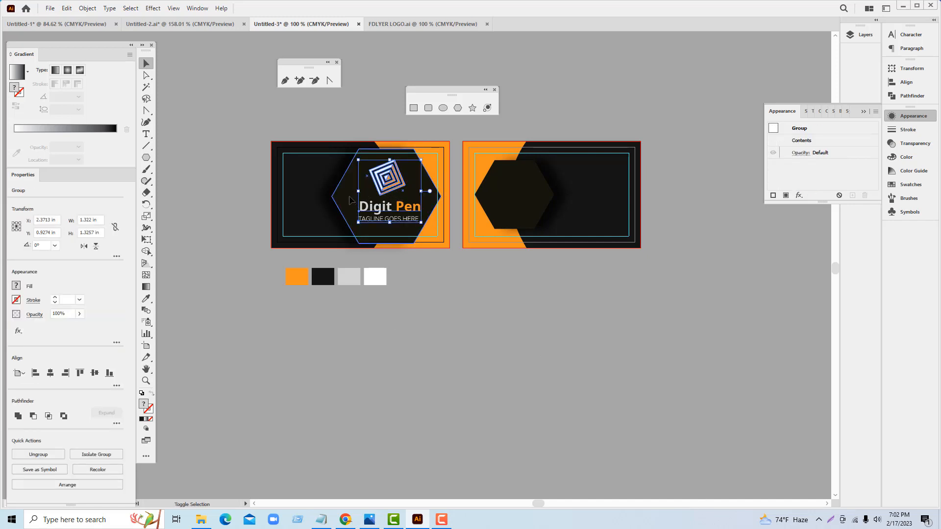
shift+click(350, 200)
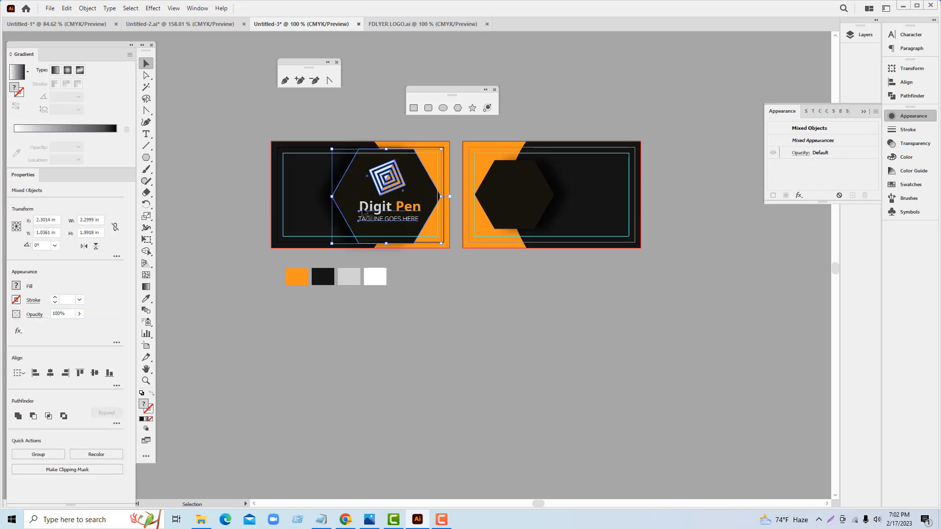
click(95, 374)
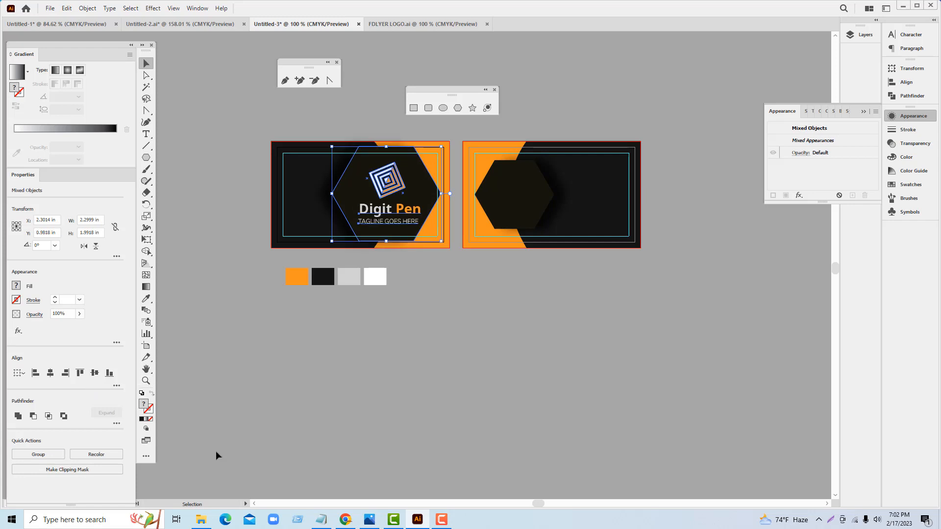
click(50, 374)
click(478, 371)
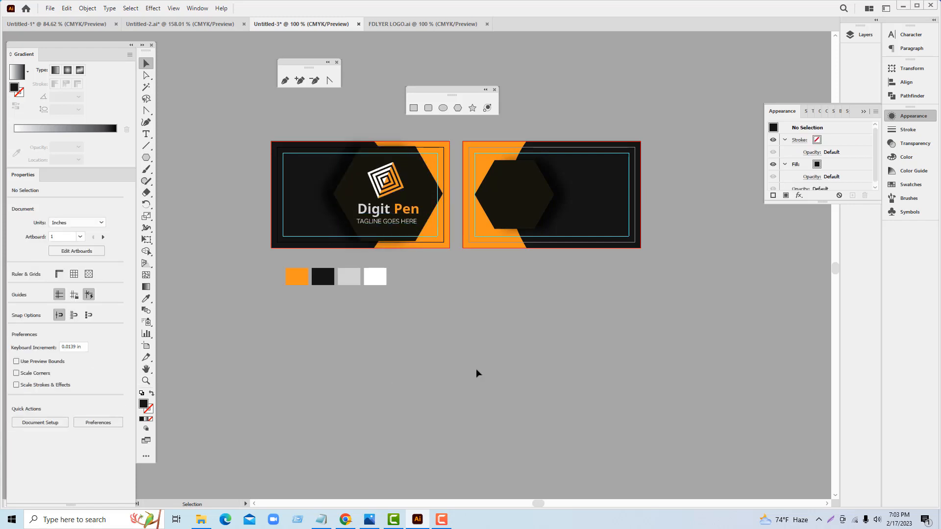
Step: Switch to the Untitled-2.ai document and ungroup the second card's artwork
click(147, 24)
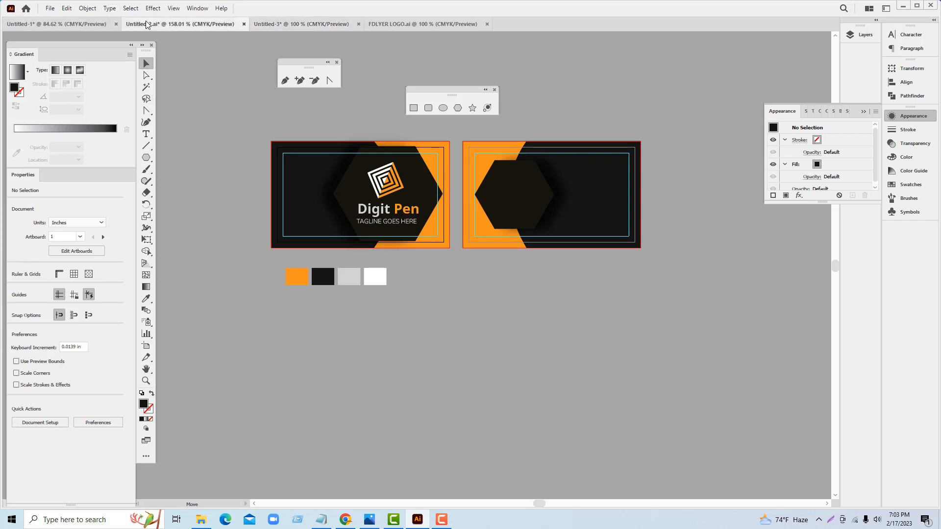
click(725, 370)
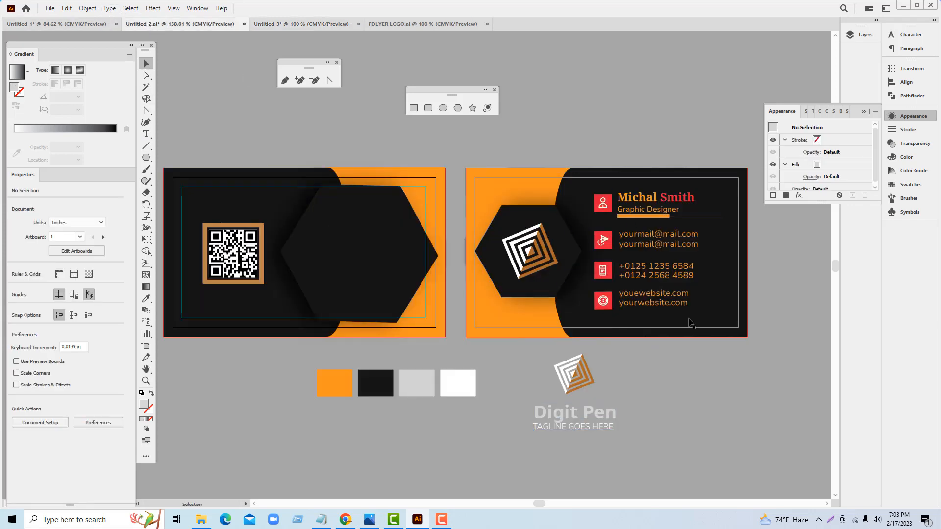
click(660, 295)
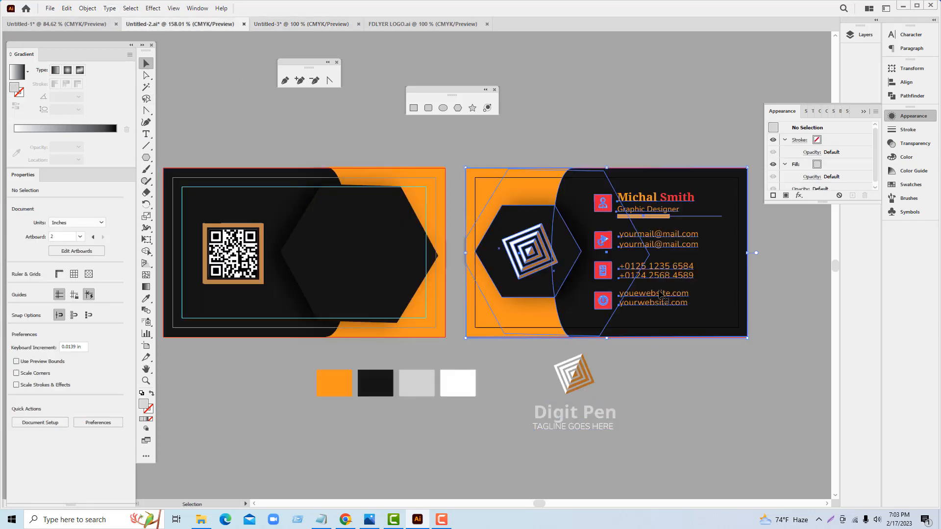
right_click(627, 257)
click(655, 384)
scroll(566, 127, down, 3)
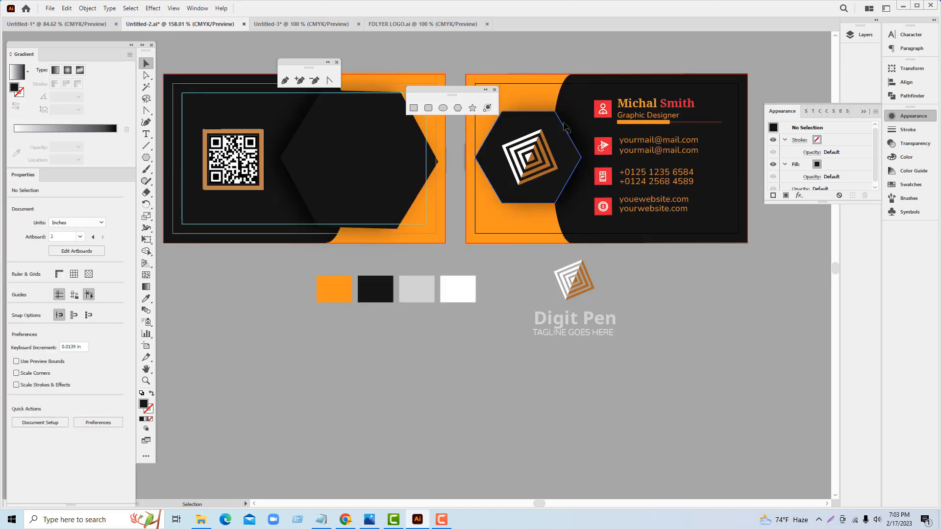
Step: Move the small hexagon and the logo off the second card, over toward the first card
drag(488, 158, 392, 159)
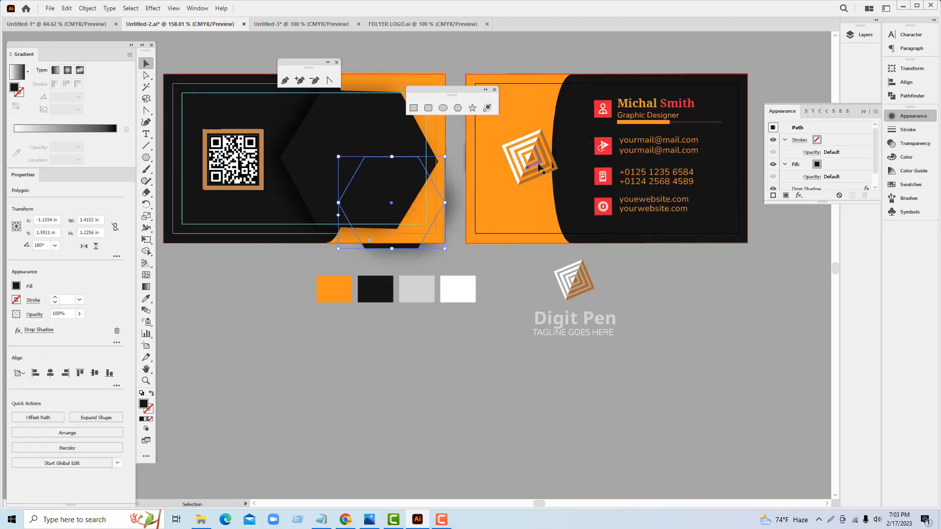
click(577, 144)
click(575, 129)
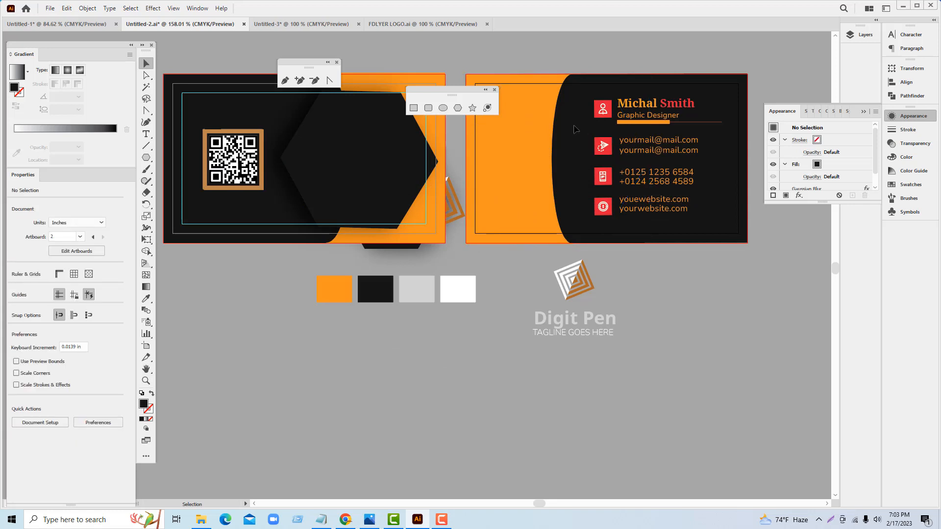
Step: Bring the contact details group into the Untitled-3 document and place it on the second card, beside the hexagon
drag(668, 142, 459, 153)
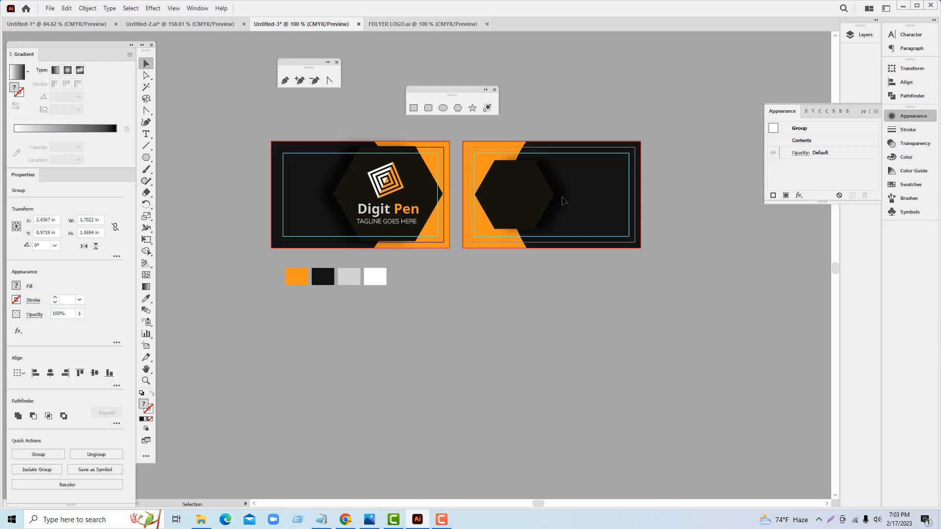
mouse_move(564, 200)
mouse_down()
mouse_move(561, 208)
mouse_move(577, 190)
mouse_up()
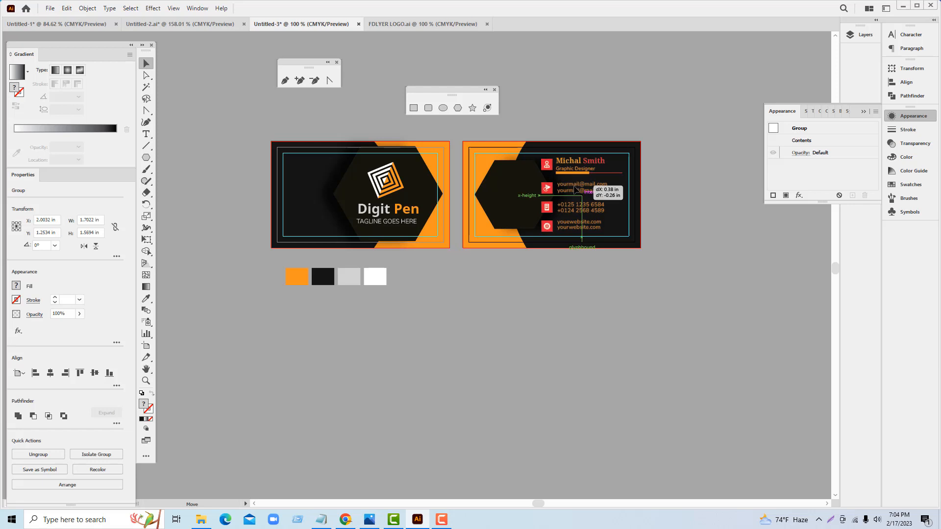
drag(576, 190, 581, 190)
click(589, 275)
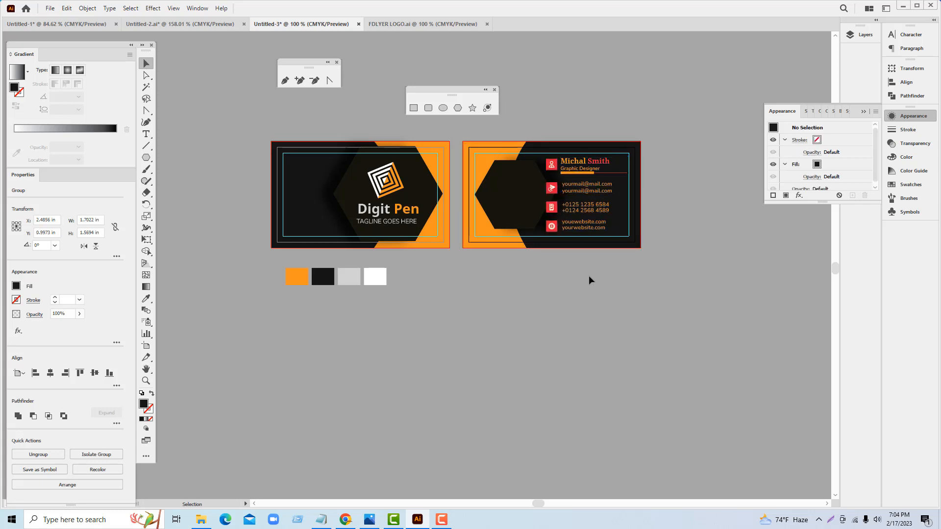
Step: Scale the second card's hexagon down to about 1.29 in wide, reposition it on the orange shape, and shift the contact details slightly toward it
click(523, 206)
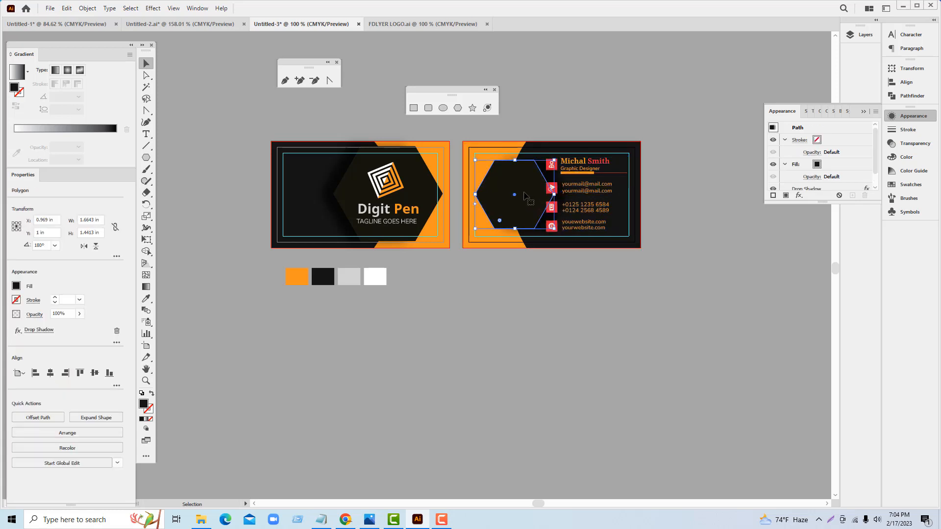
drag(524, 196, 520, 194)
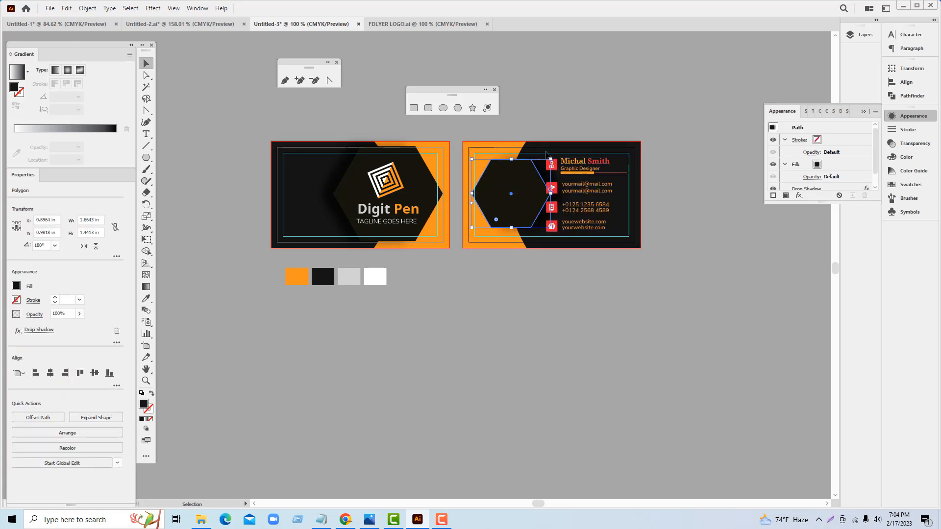
drag(551, 160, 541, 168)
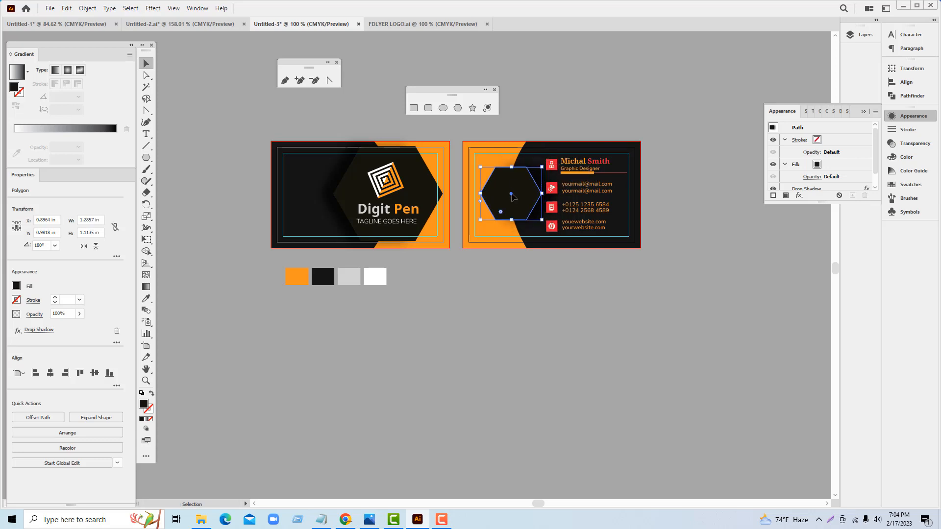
drag(515, 197, 510, 198)
click(554, 294)
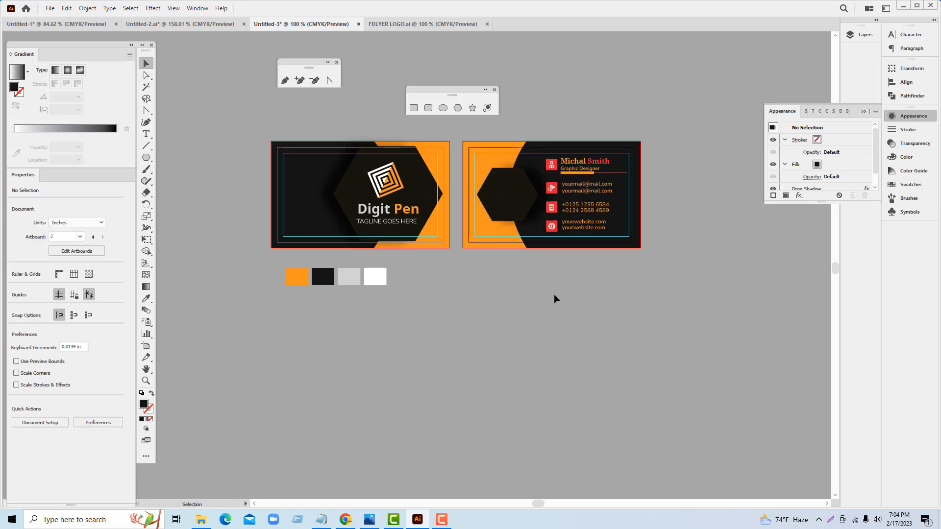
click(580, 197)
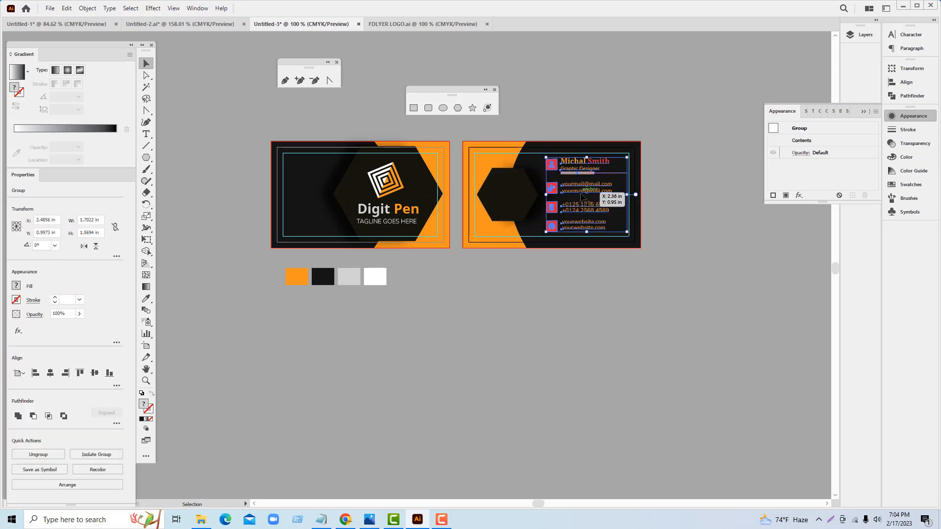
click(608, 311)
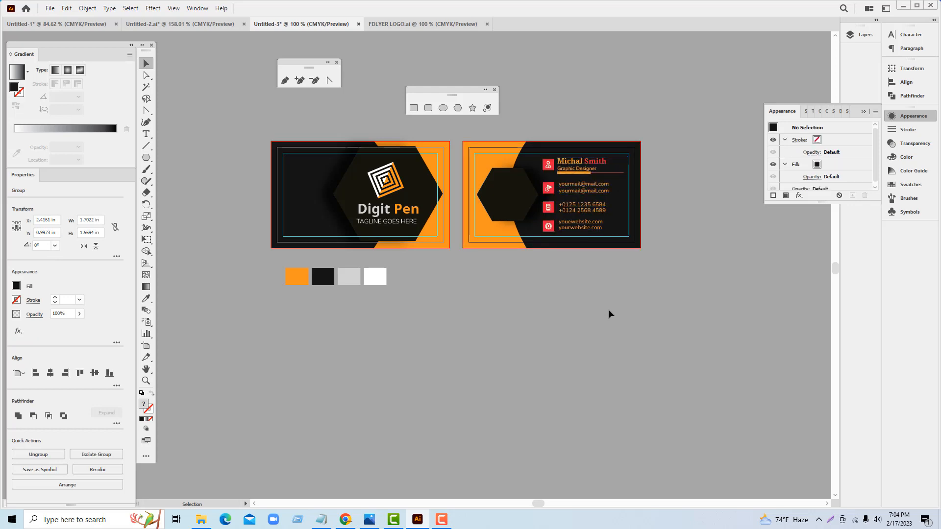
Step: Bring the logo icon from the Untitled-2.ai document into Untitled-3 and place it on the second card's hexagon
click(202, 22)
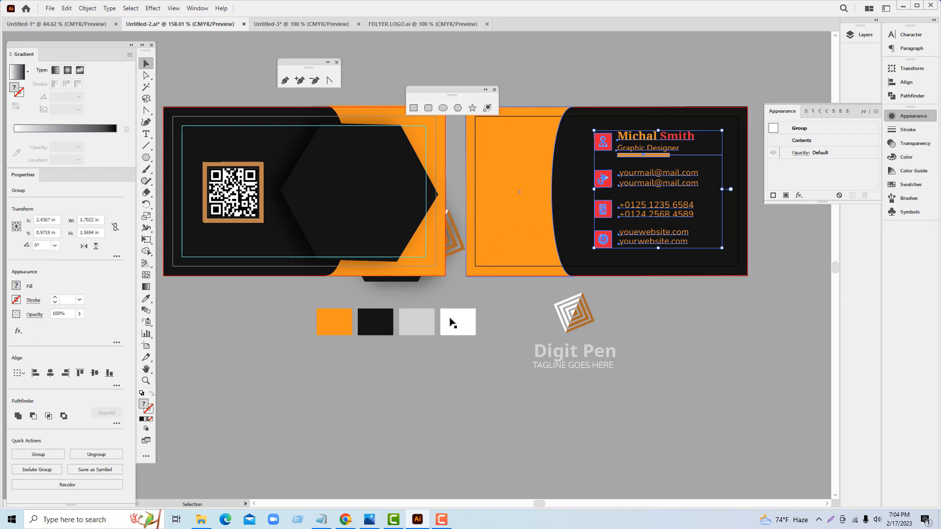
drag(444, 240, 286, 28)
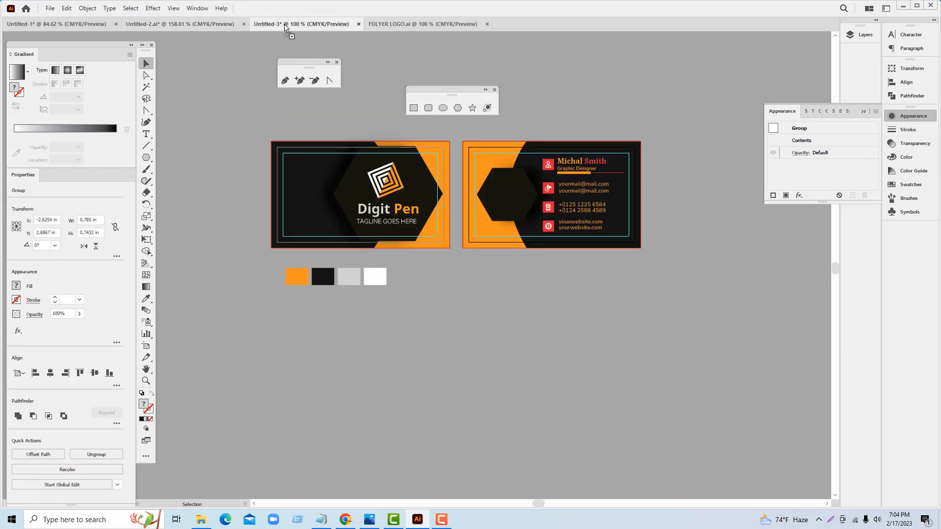
drag(507, 199, 511, 212)
click(518, 287)
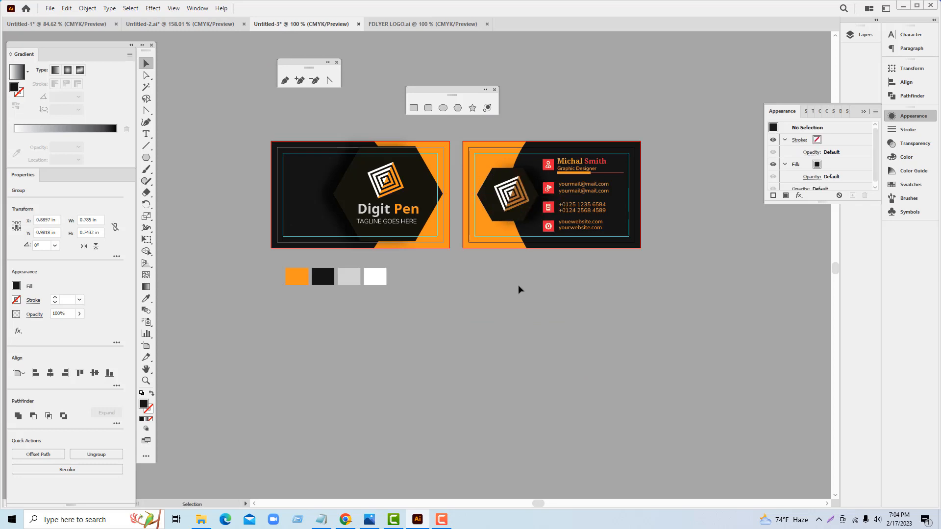
Step: Align the logo icon and the second card's hexagon to their horizontal and vertical centres
click(508, 208)
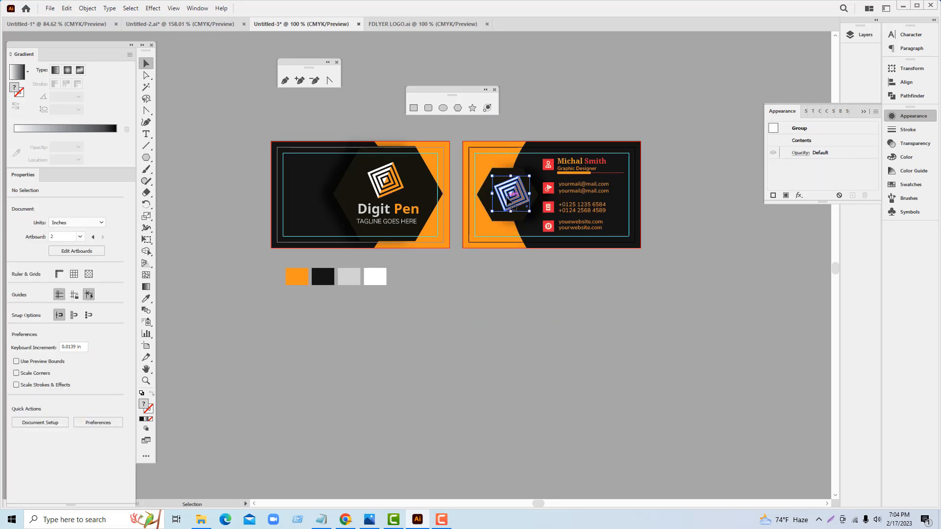
shift+click(484, 197)
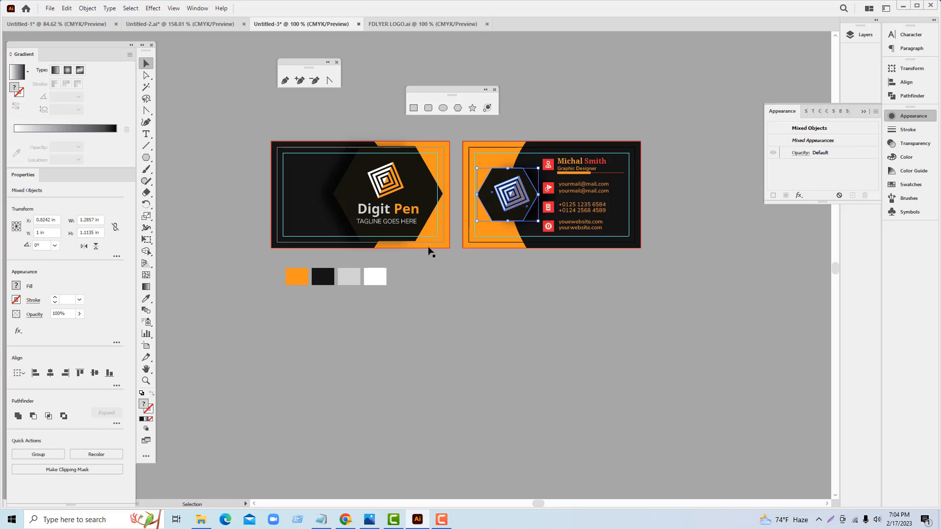
click(50, 373)
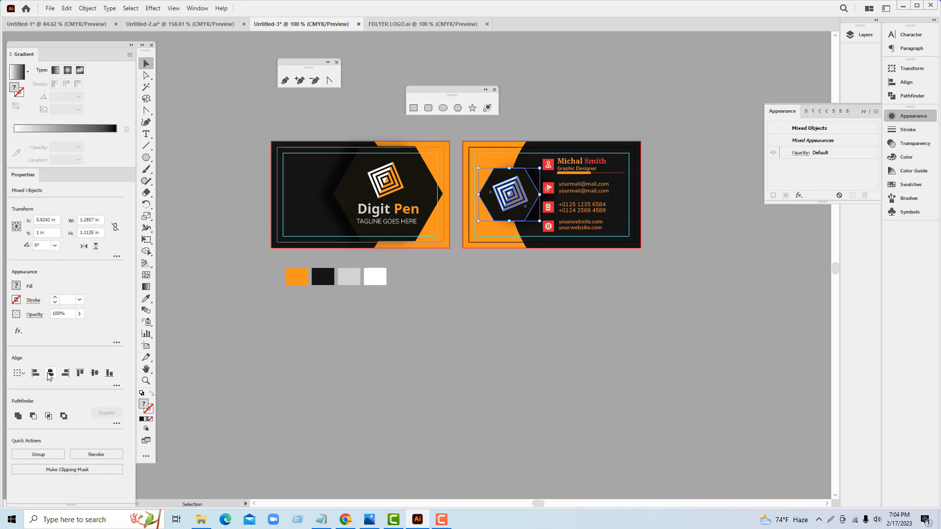
click(95, 374)
click(525, 359)
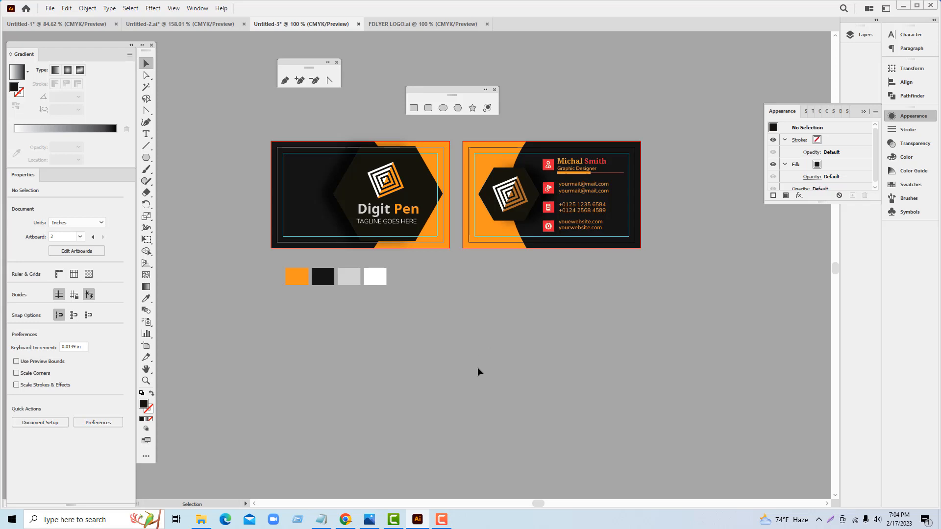
Step: Bring the framed QR code from the Untitled-2.ai document into Untitled-3 and place it in the empty area below the cards
key(z)
drag(572, 199, 447, 314)
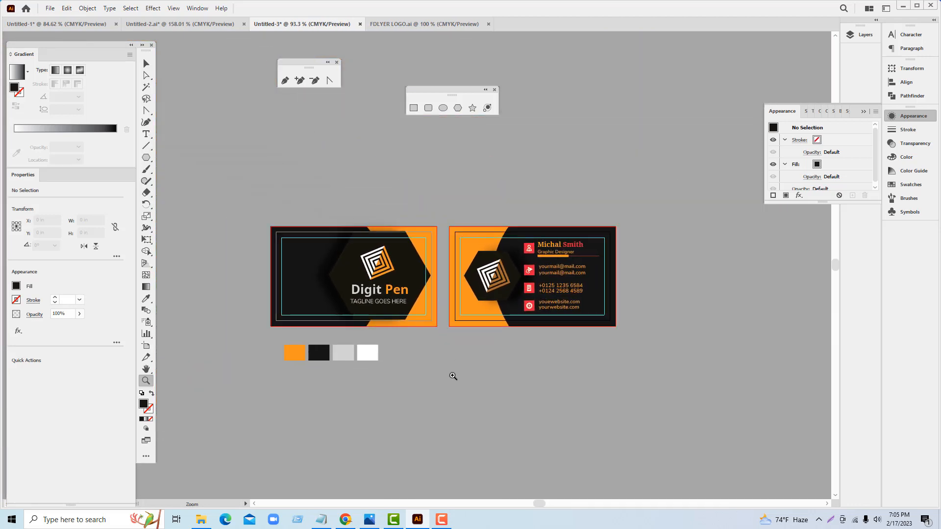
scroll(436, 346, down, 3)
click(150, 63)
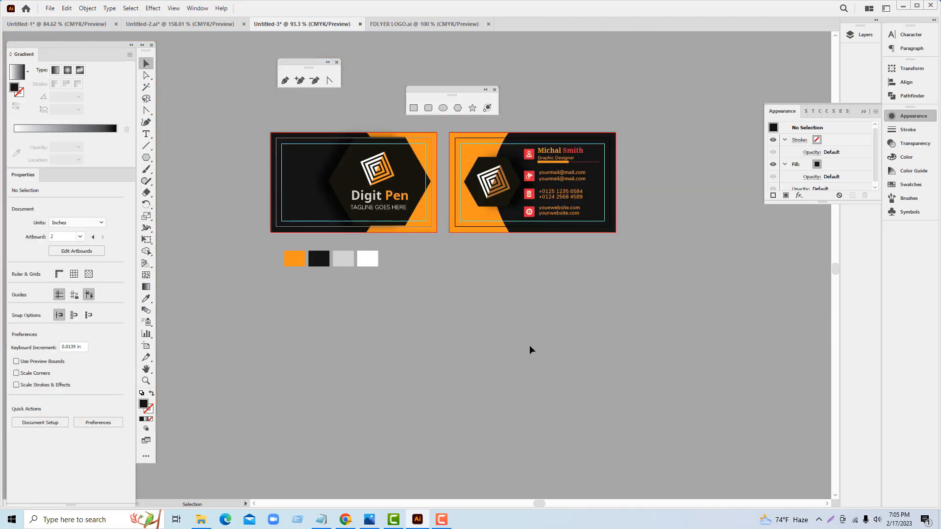
click(211, 22)
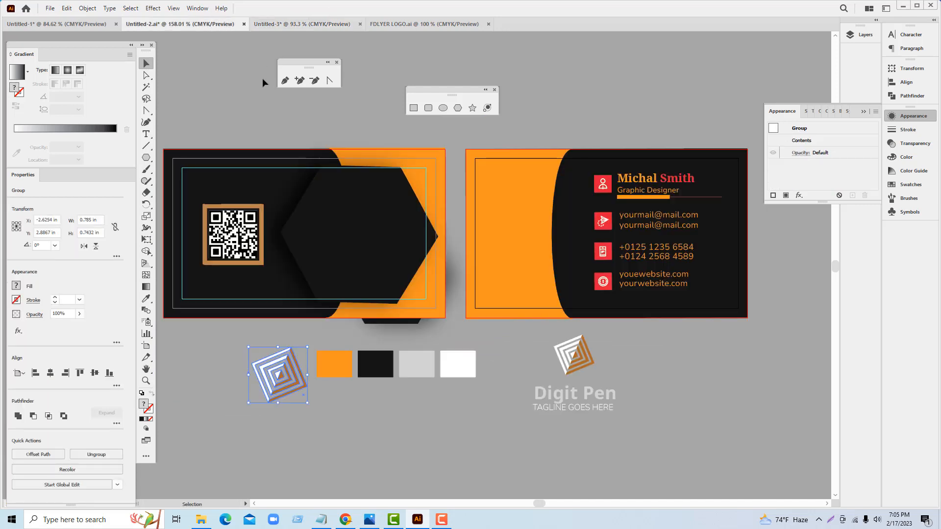
click(254, 225)
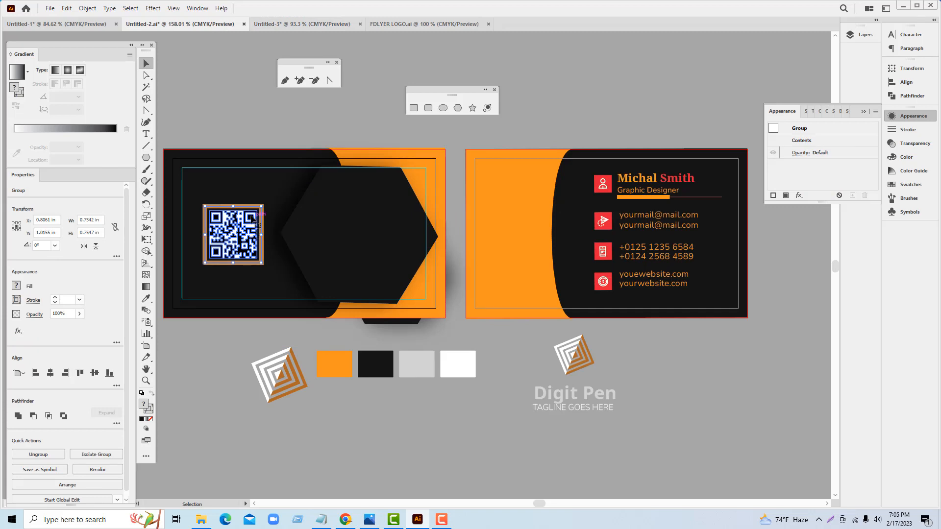
drag(260, 214, 331, 25)
drag(486, 332, 510, 355)
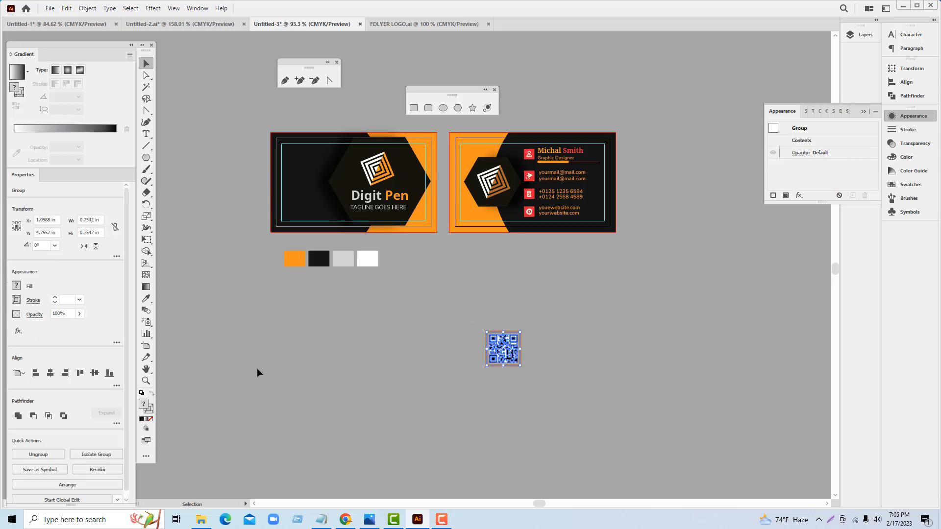
click(409, 402)
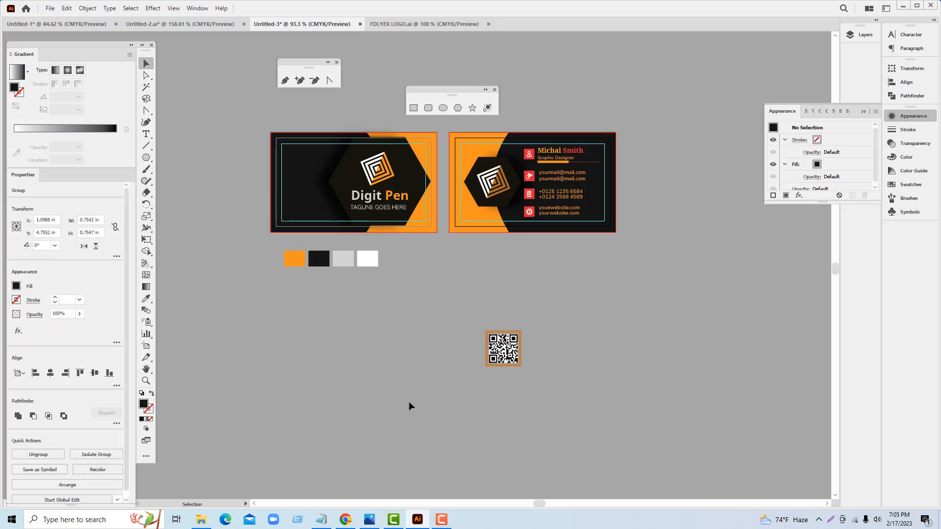
Step: Ungroup the QR code from its orange-brown frame
click(147, 381)
drag(507, 349, 657, 448)
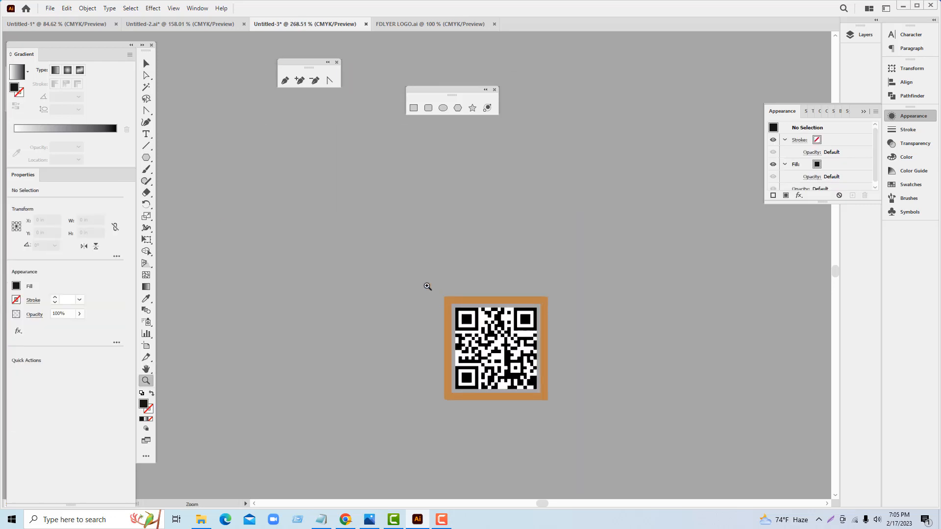
drag(507, 349, 591, 426)
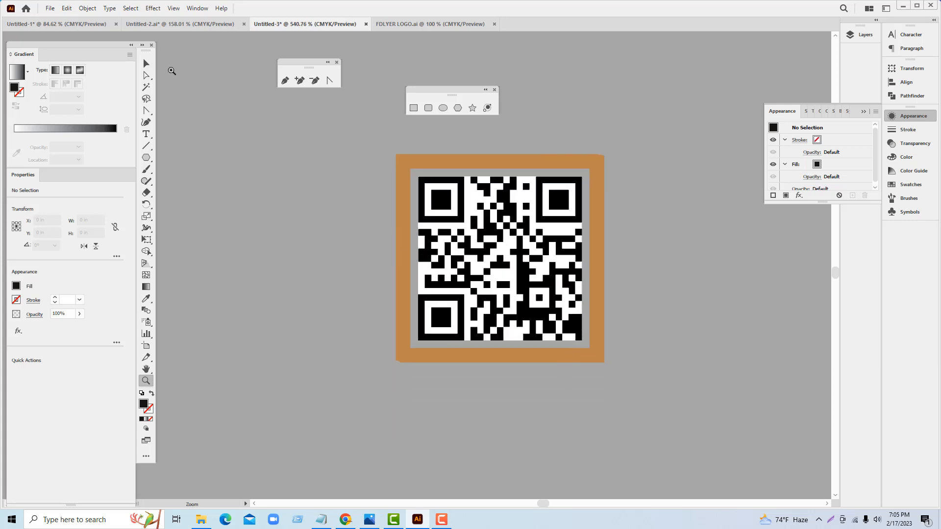
click(147, 63)
click(422, 163)
right_click(425, 163)
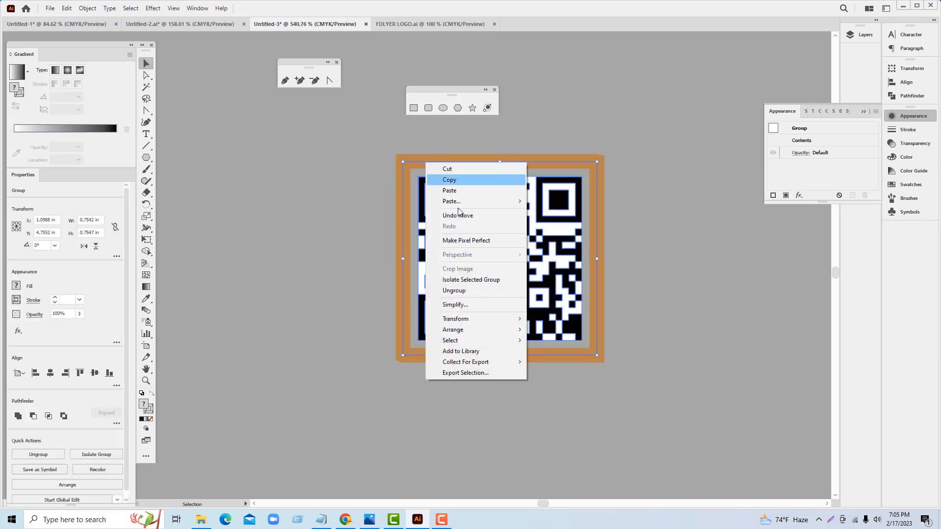
click(456, 291)
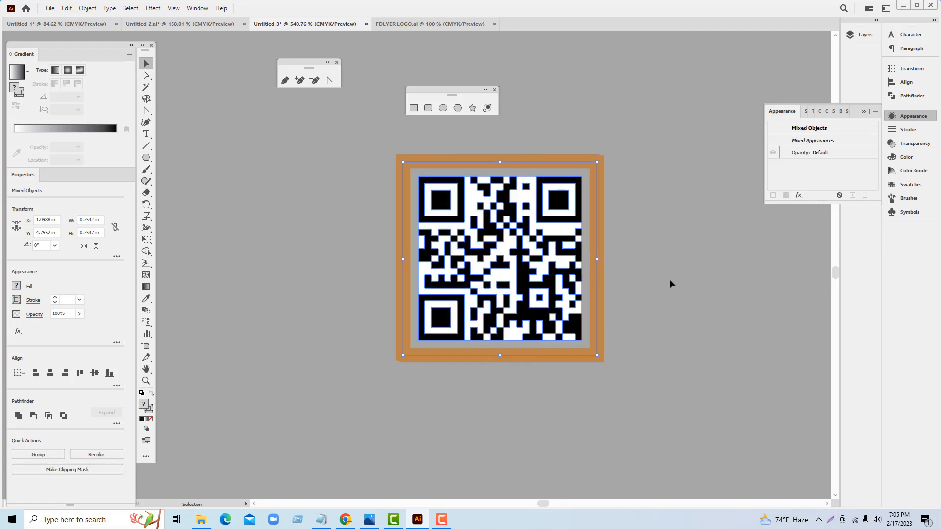
click(671, 283)
Step: Set the stroke weight of the QR code's frame to 2 pt
click(549, 164)
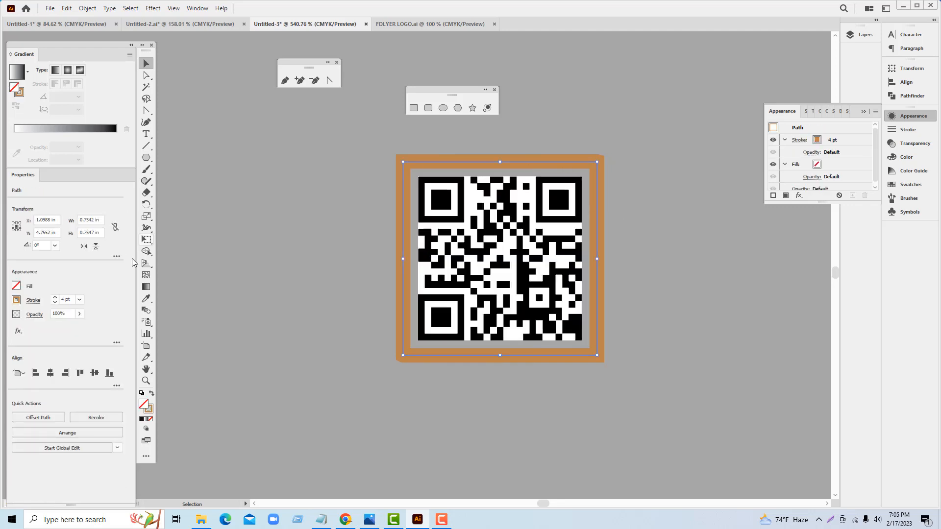
click(73, 299)
text(2)
key(Return)
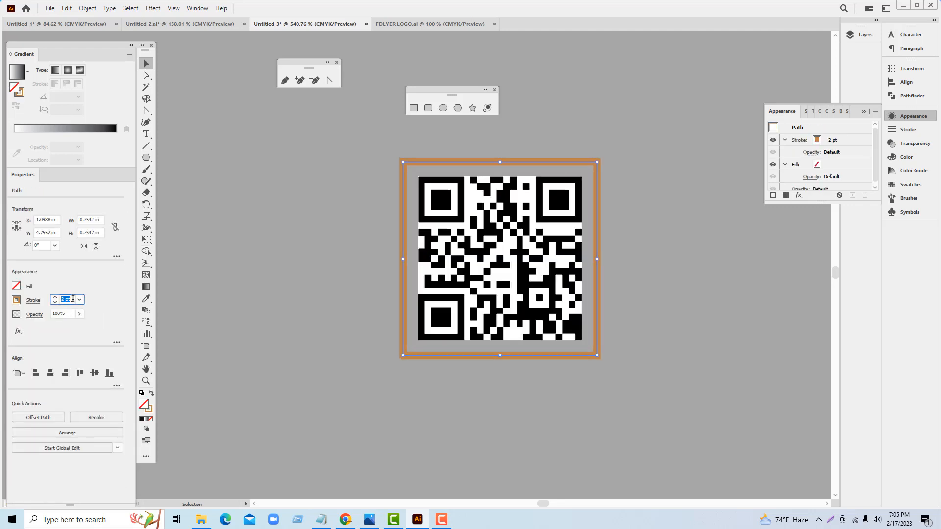
click(241, 251)
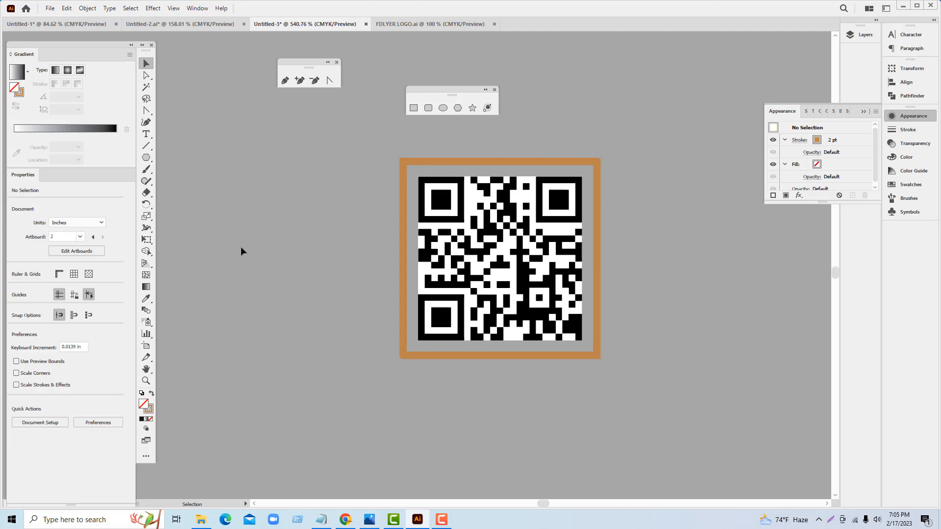
Step: Select the QR code together with its frame and move them up to just below the second card
click(402, 251)
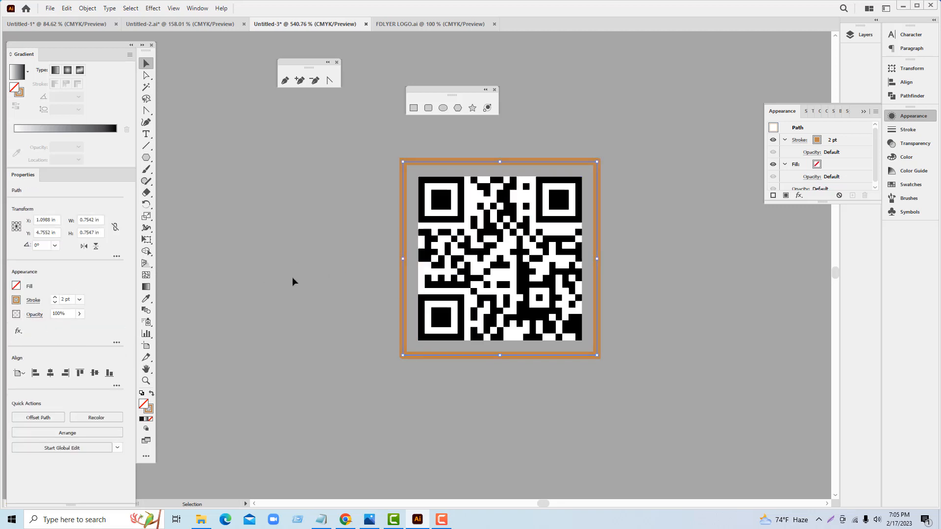
scroll(347, 224, up, 3)
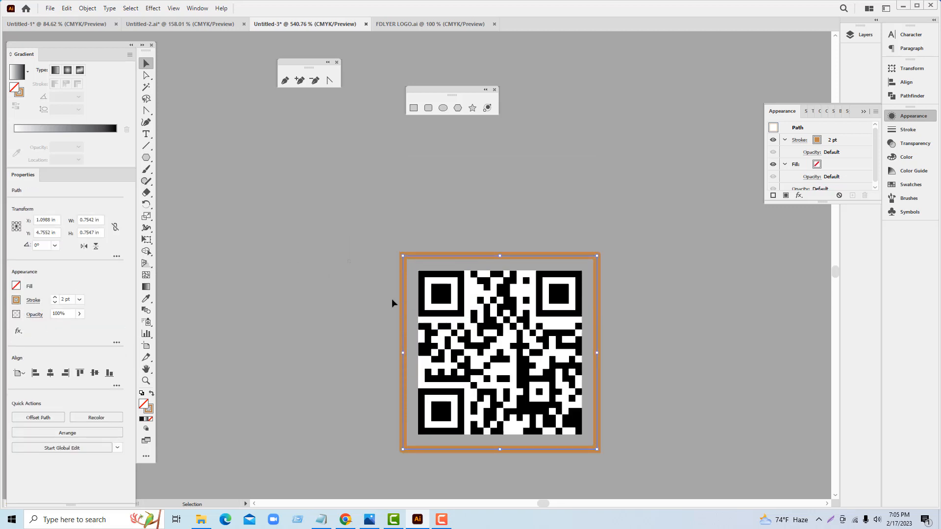
drag(392, 298, 561, 83)
scroll(519, 349, up, 14)
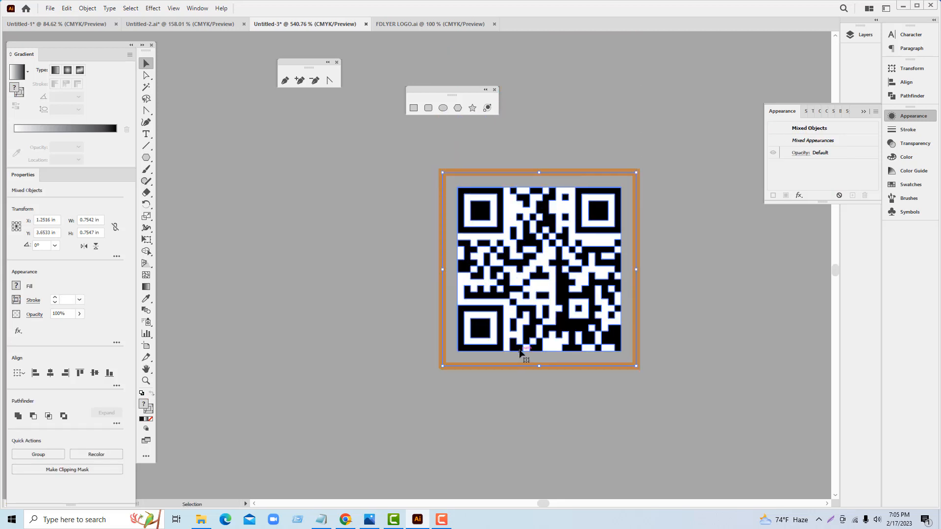
drag(463, 419, 382, 241)
scroll(382, 242, up, 4)
key(z)
key(ctrl+minus)
key(ctrl+minus)
key(ctrl+minus)
key(ctrl+minus)
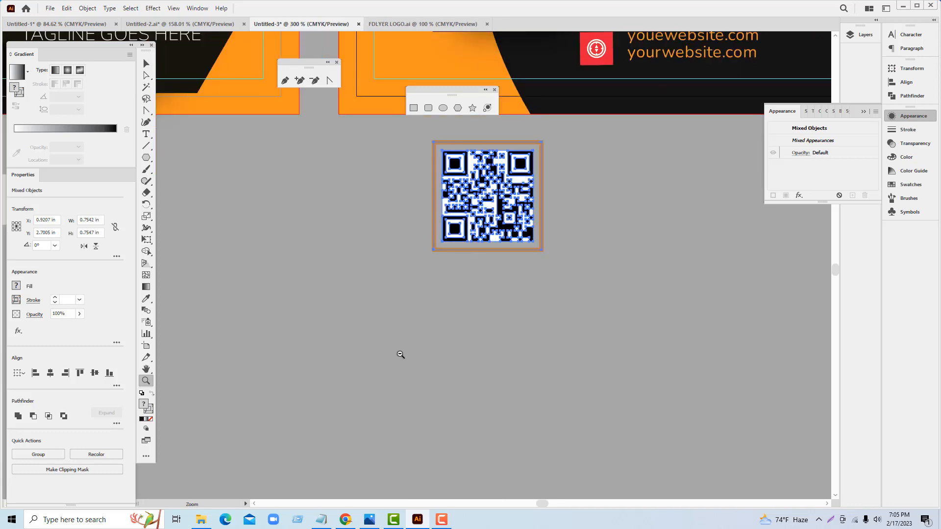
scroll(405, 373, up, 6)
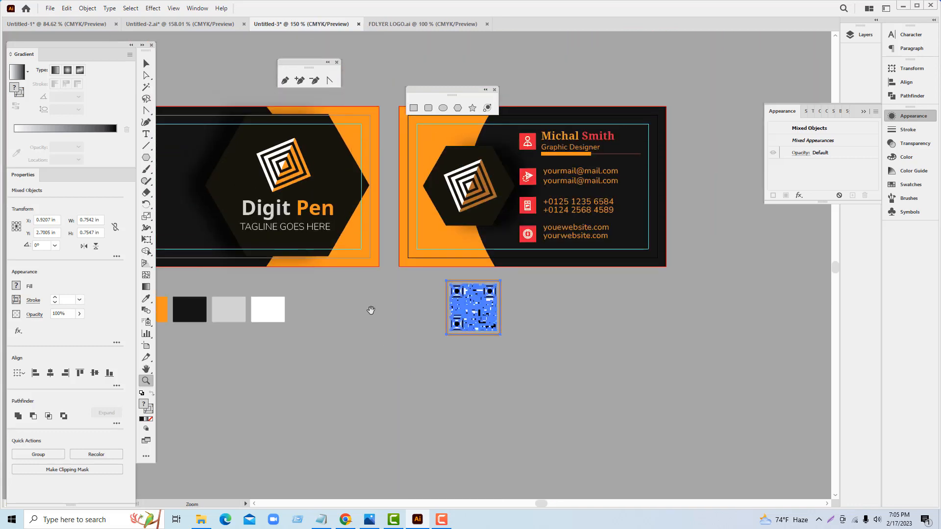
scroll(372, 309, left, 4)
click(147, 65)
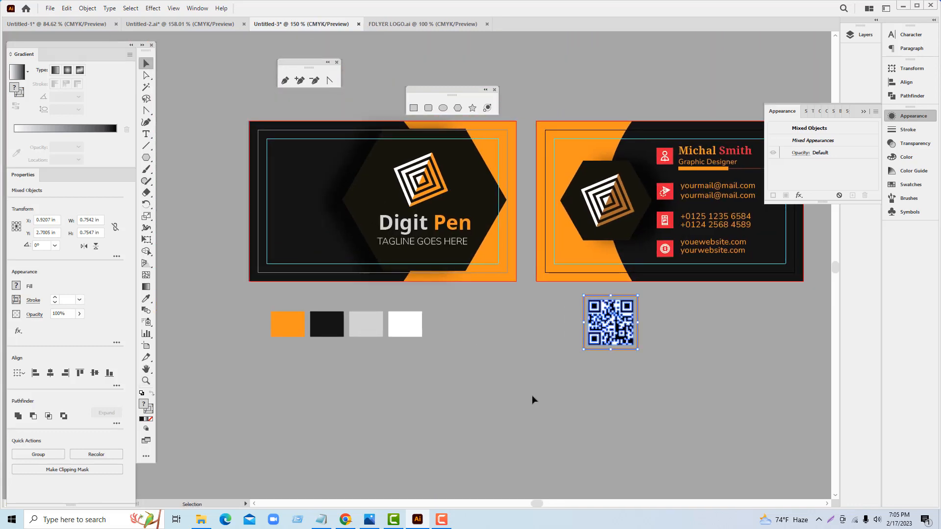
Step: Swap the fill and stroke of the QR code's frame, then set its fill to bright orange, EA8326
click(557, 319)
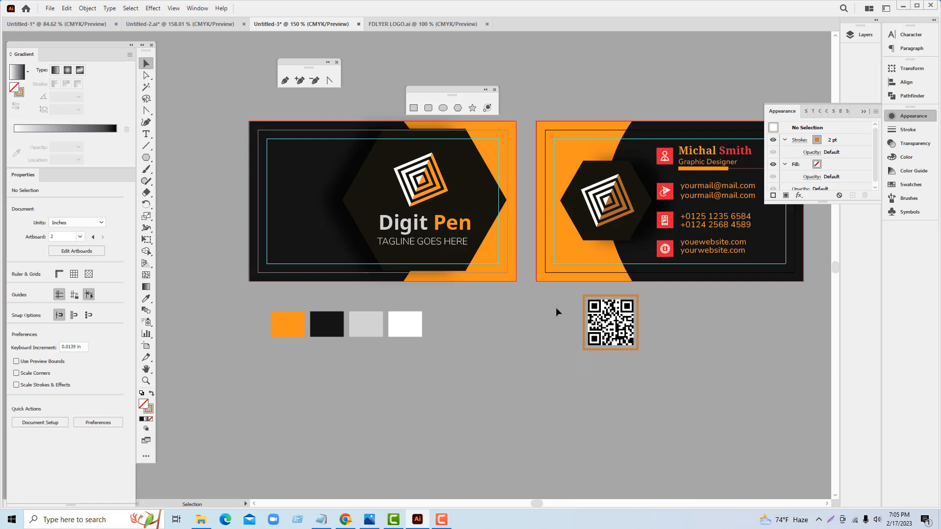
click(587, 300)
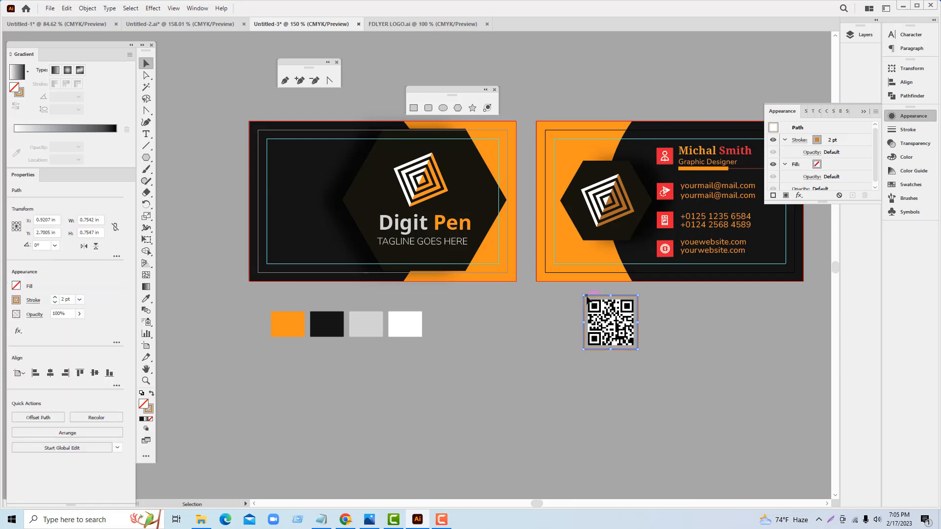
click(152, 394)
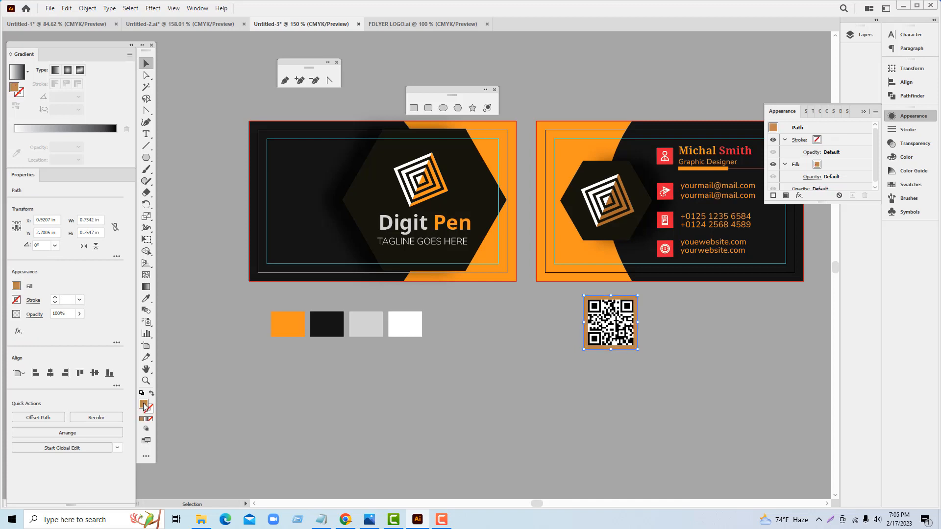
double_click(146, 407)
click(612, 206)
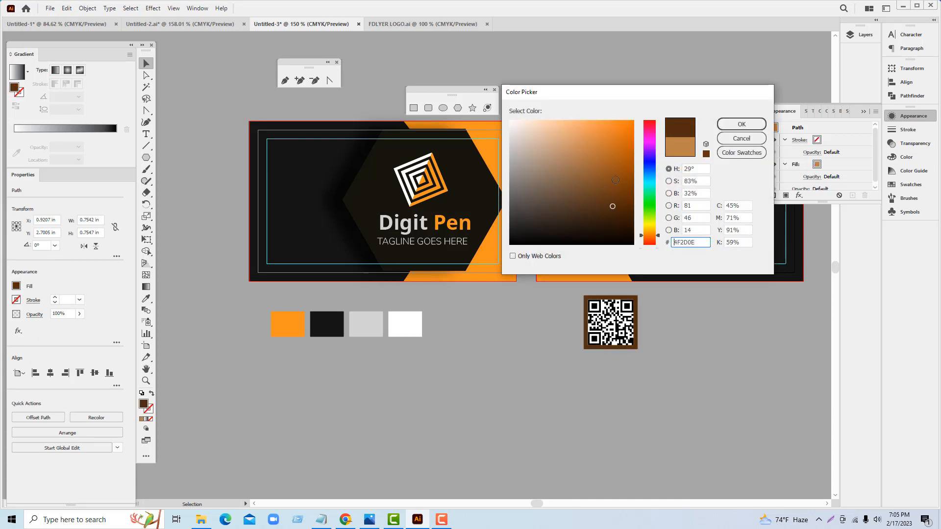
drag(616, 180, 615, 129)
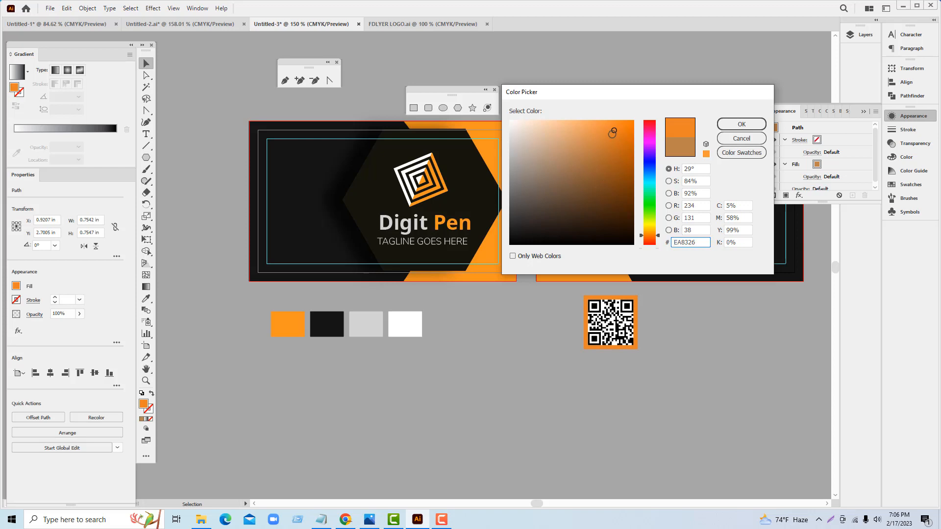
click(741, 124)
Step: Select the QR code with its orange backing and move them onto the first card's empty black area beside the hexagon
drag(543, 307, 642, 354)
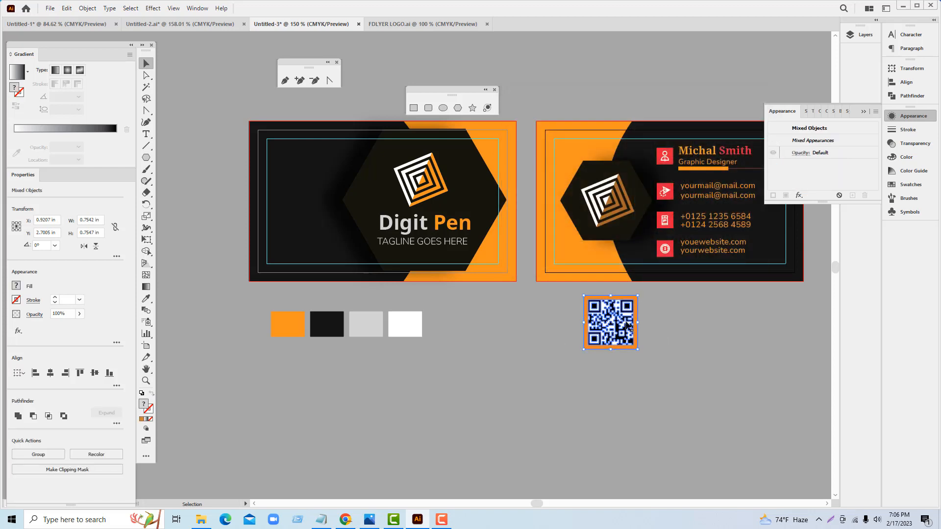
drag(630, 315, 308, 195)
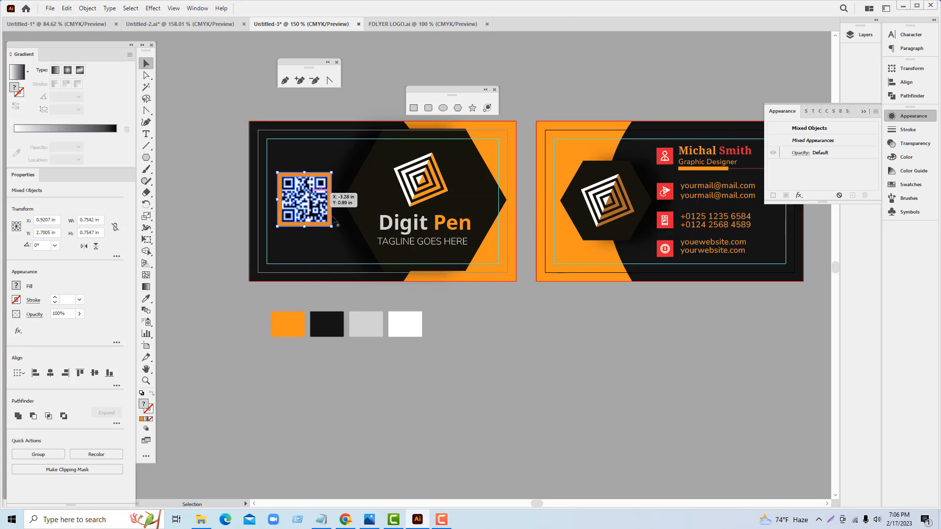
click(566, 374)
Step: Examine both card sides at different magnifications to check the overall layout and the QR code's placement
scroll(592, 452, up, 4)
scroll(592, 457, down, 2)
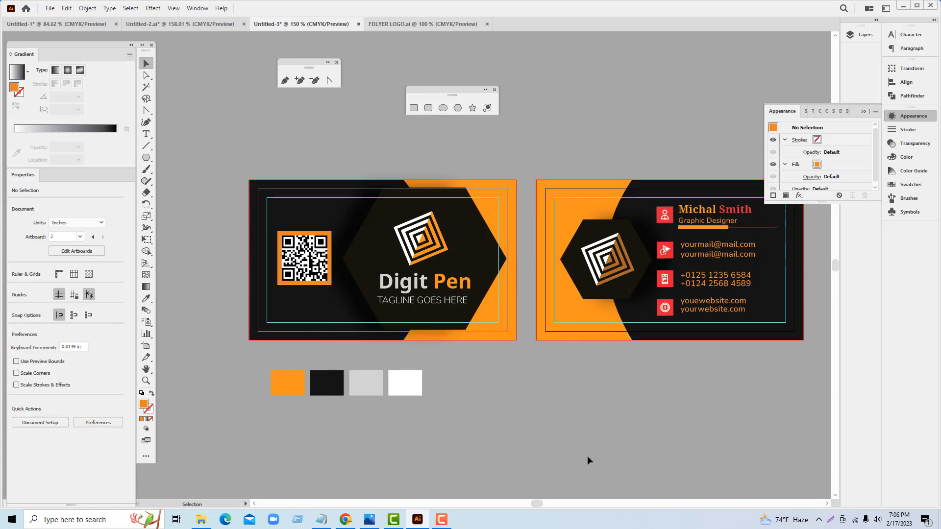
key(z)
alt+click(558, 383)
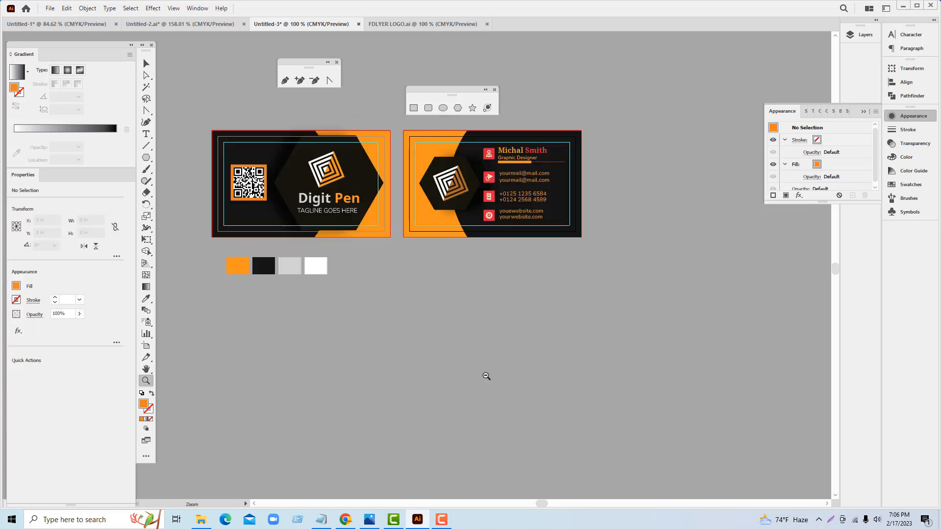
drag(269, 186, 471, 387)
scroll(471, 387, down, 1)
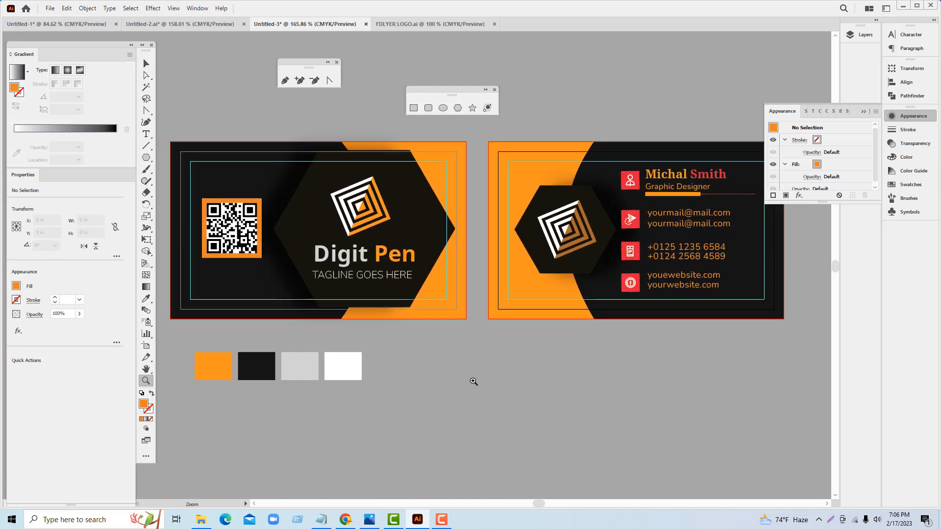
alt+click(474, 381)
scroll(392, 313, up, 3)
drag(363, 225, 437, 275)
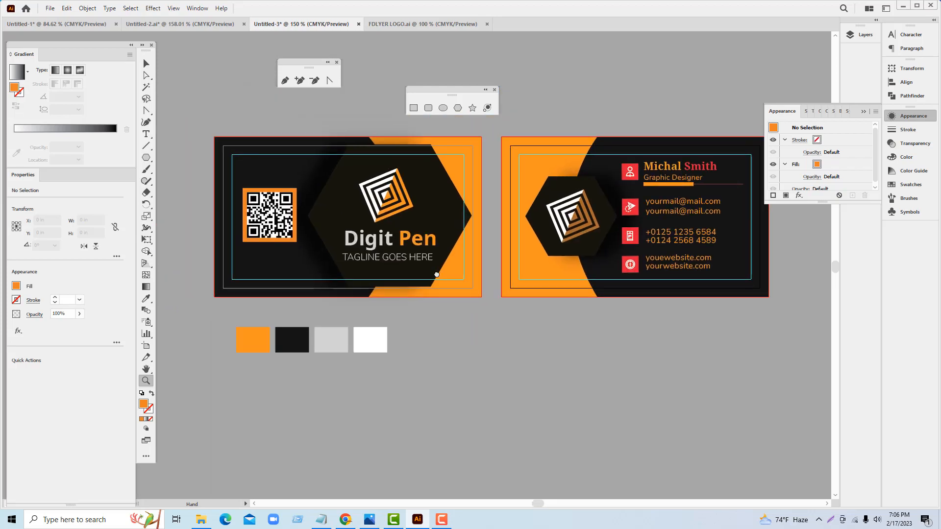